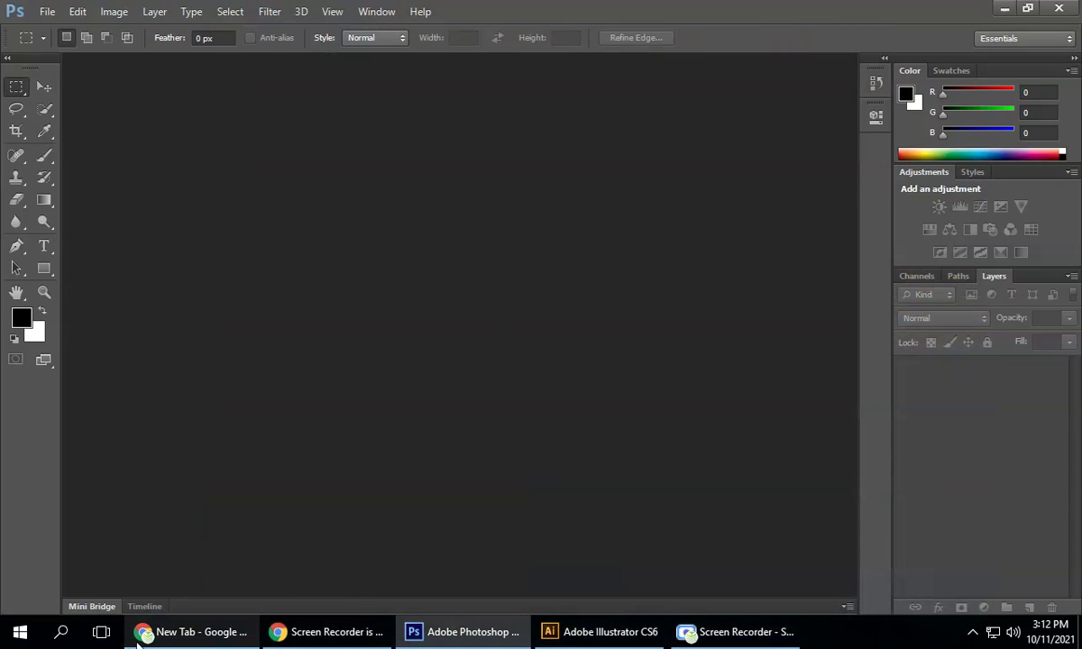
# Step: Activate the Red Eye Tool from the healing tools group, keeping its default settings
pyautogui.moveTo(200, 637)
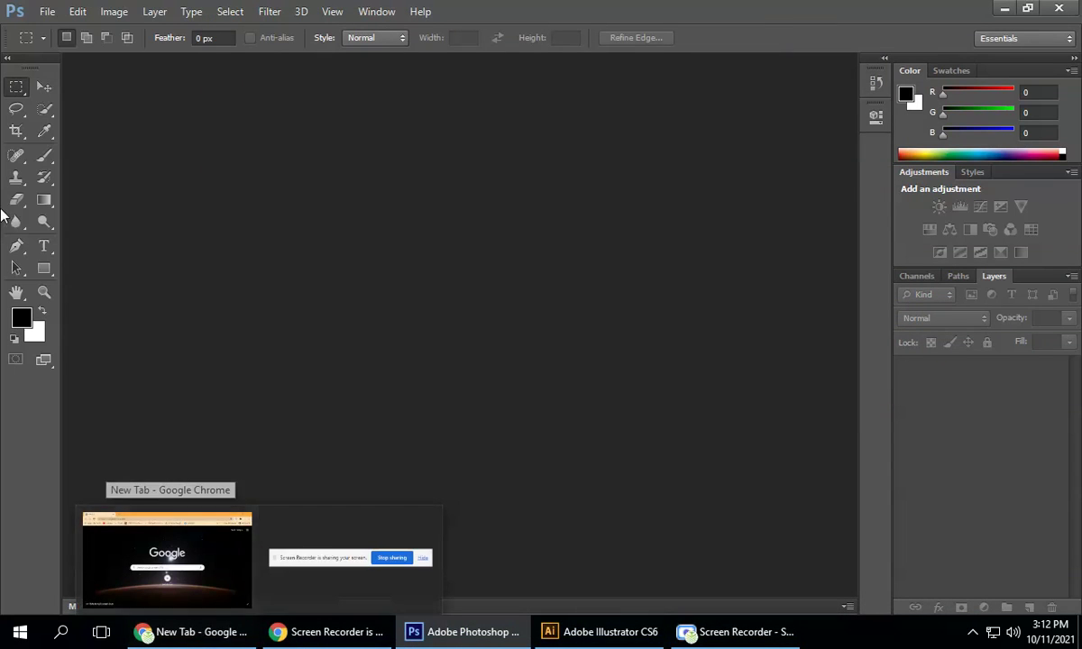
pyautogui.click(16, 158)
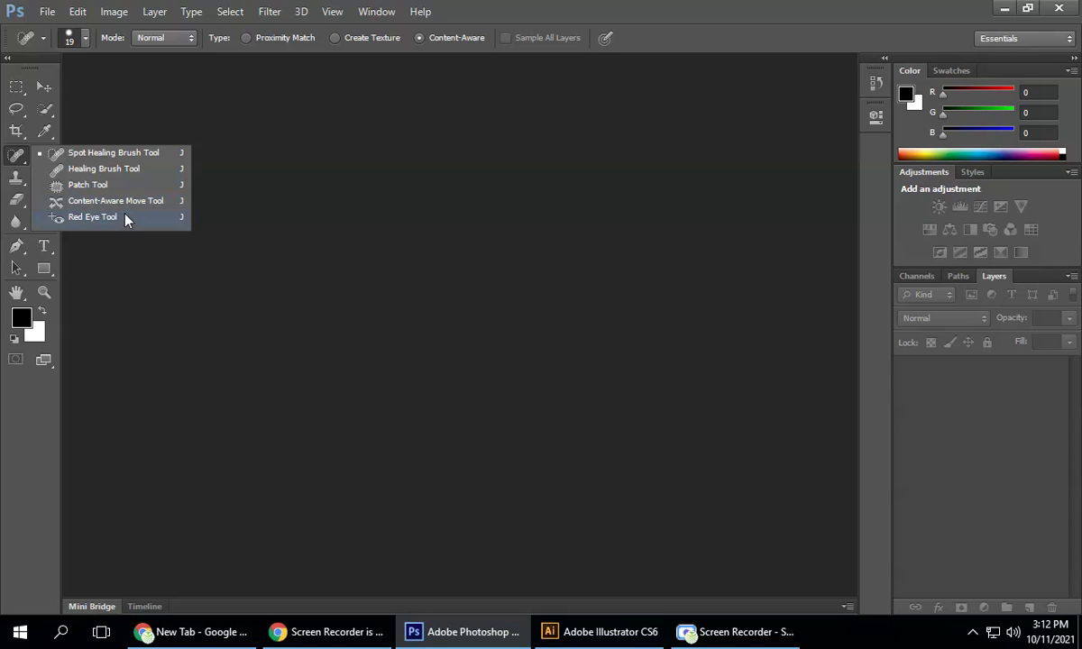
pyautogui.click(17, 156)
pyautogui.click(93, 217)
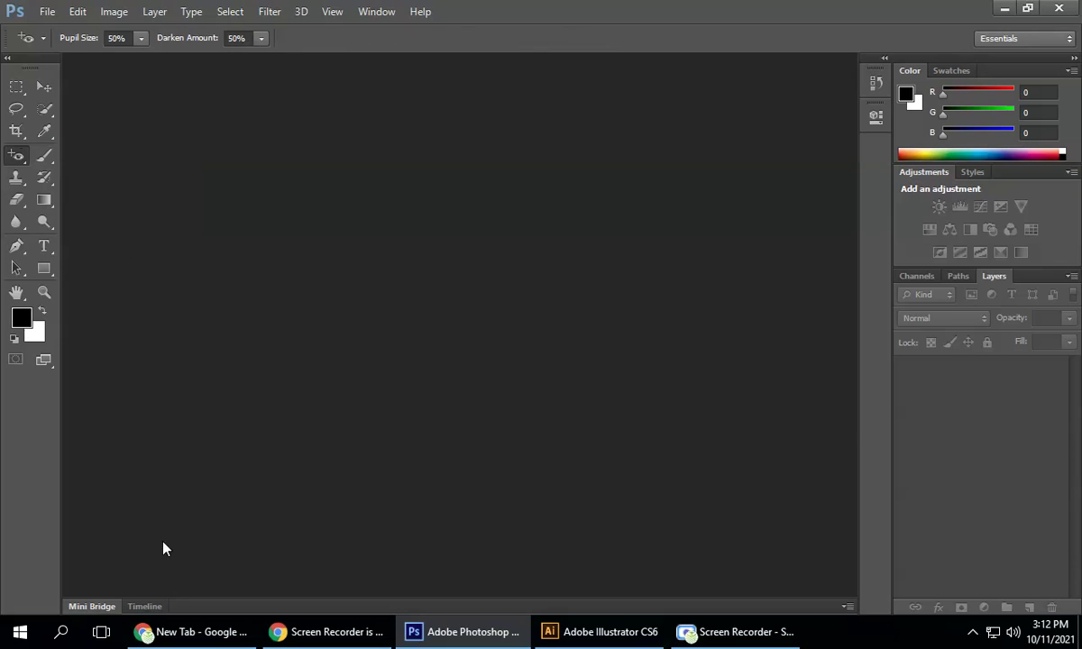
# Step: Switch to the Chrome browser and search Google for "red eyeman"
pyautogui.moveTo(326, 642)
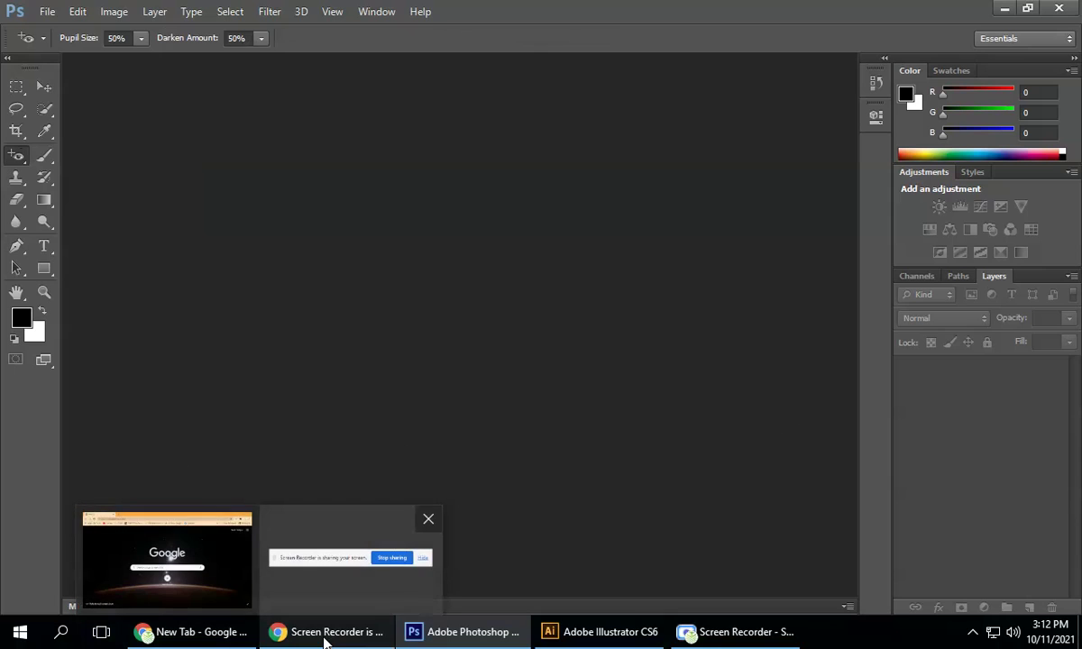
pyautogui.click(150, 581)
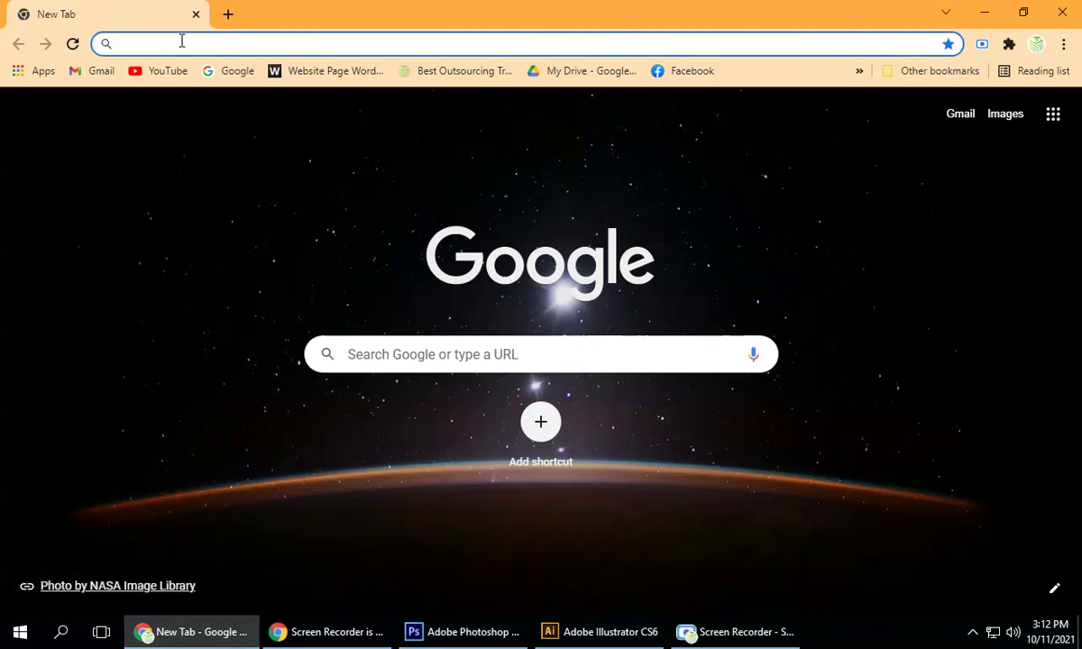
pyautogui.write('red ')
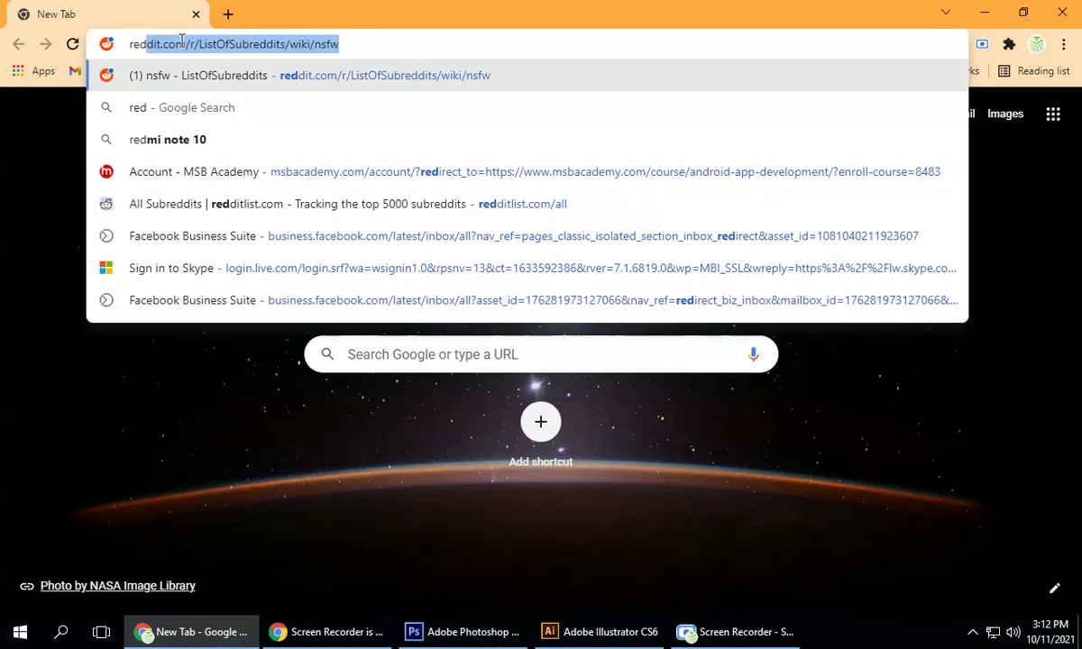
pyautogui.write('e')
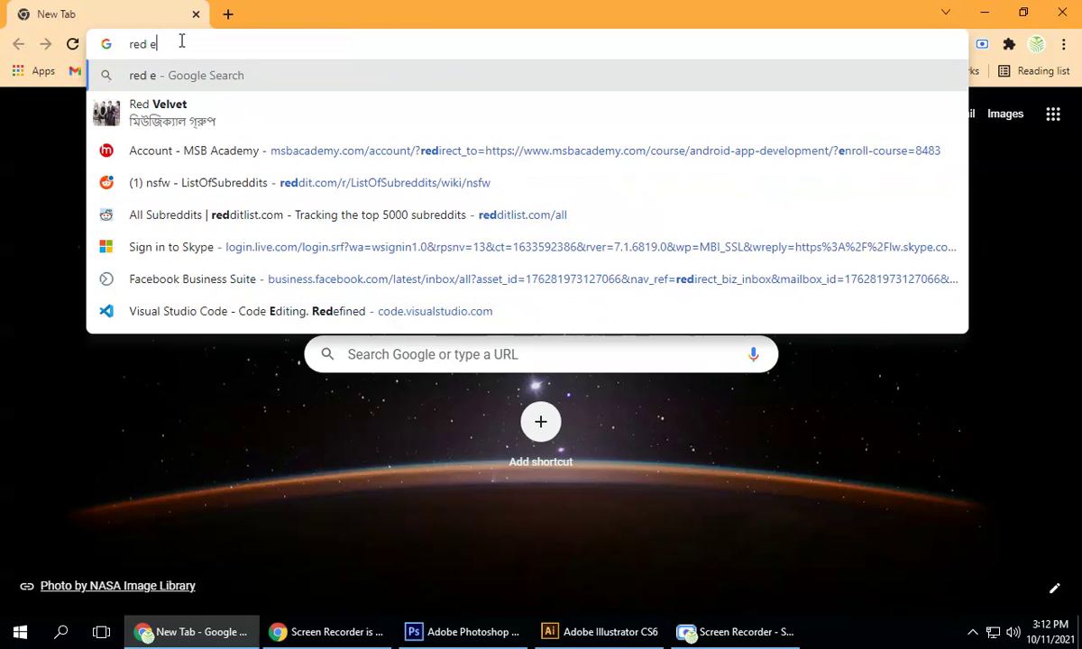
pyautogui.write('yeman')
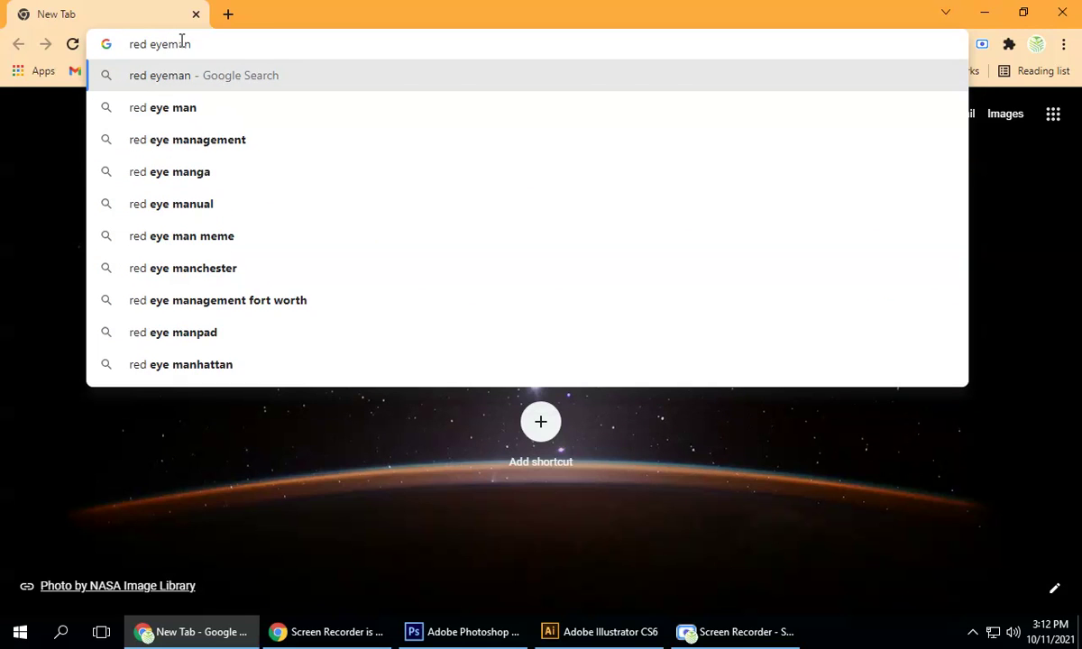
pyautogui.press('Return')
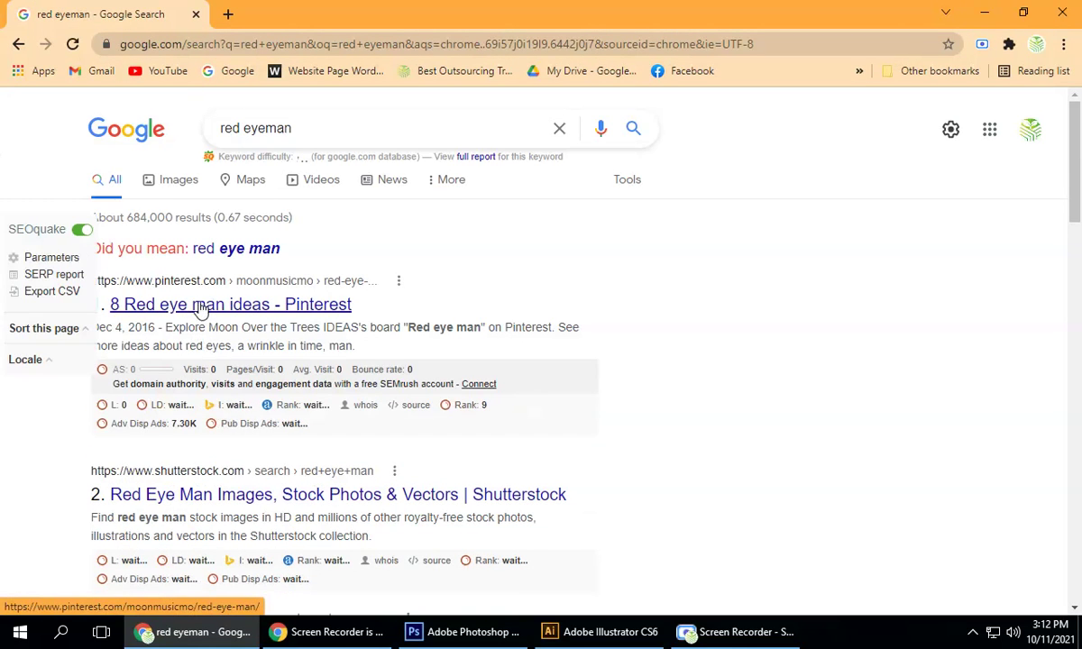
# Step: Open the Shutterstock "Red Eye Man Images, Stock Photos & Vectors" result and look through its first photos
pyautogui.scroll(-3, 232, 311)
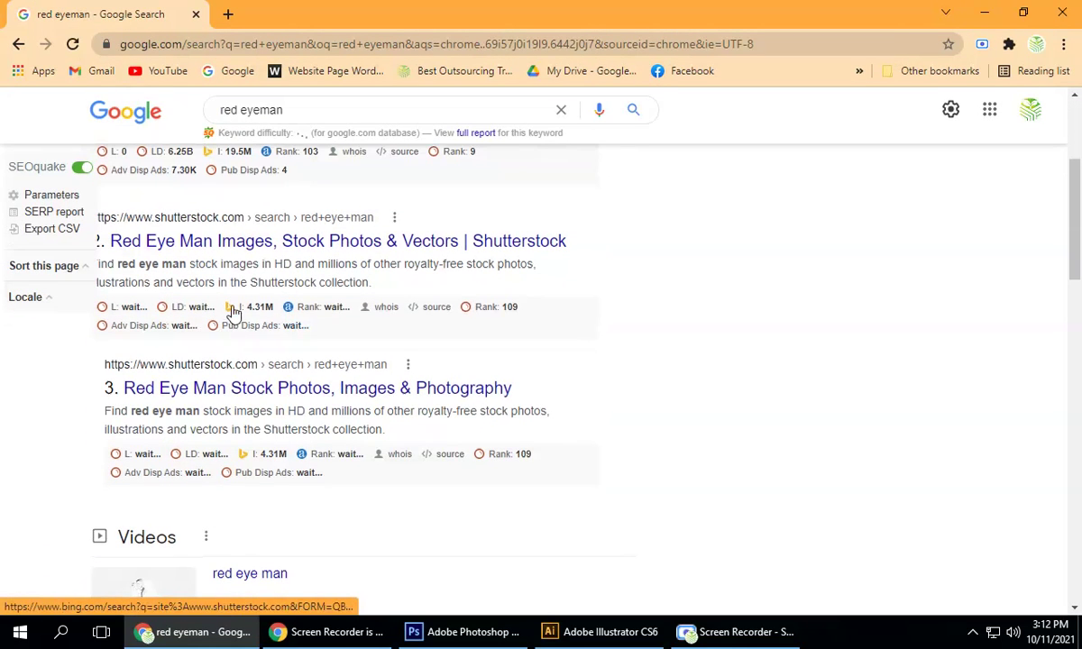
pyautogui.click(232, 242)
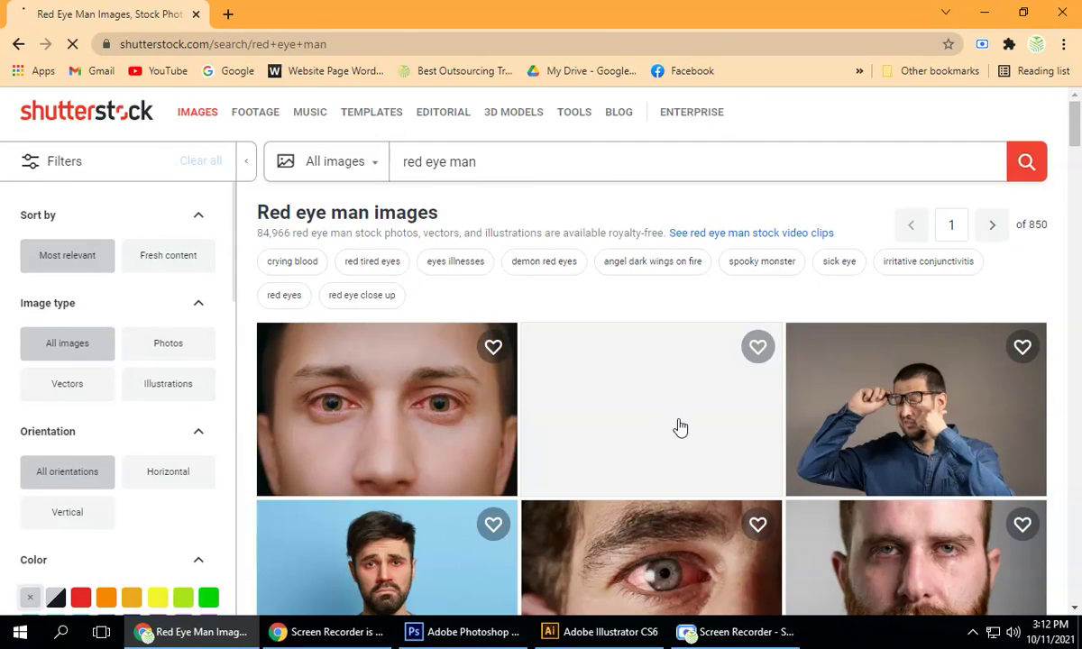
pyautogui.scroll(-3, 679, 428)
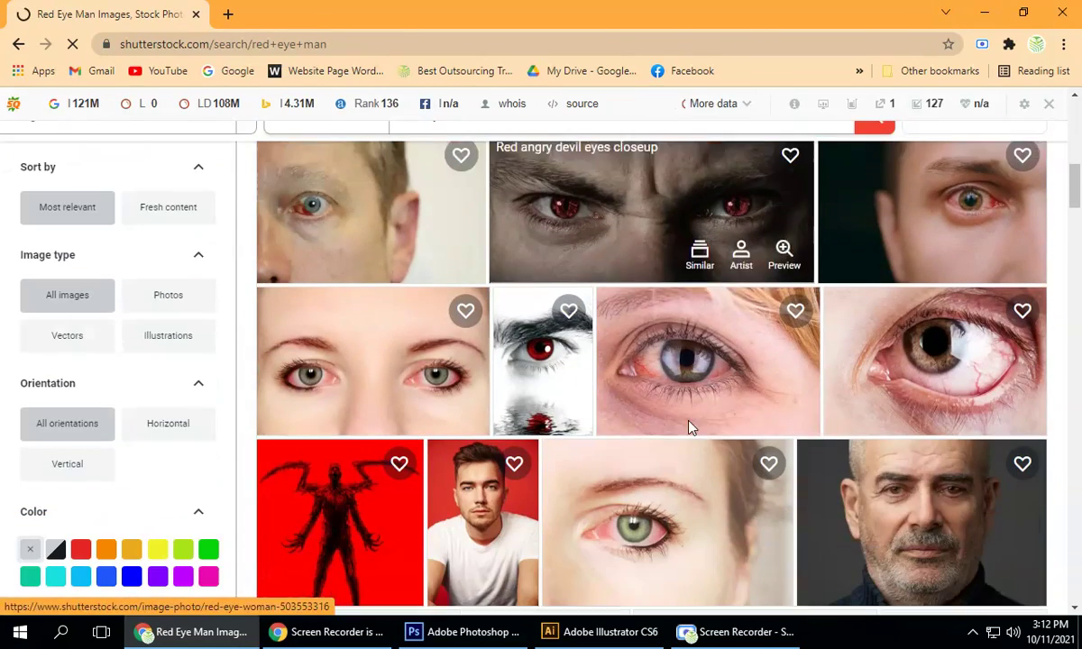
pyautogui.scroll(-3, 687, 428)
pyautogui.scroll(1, 688, 428)
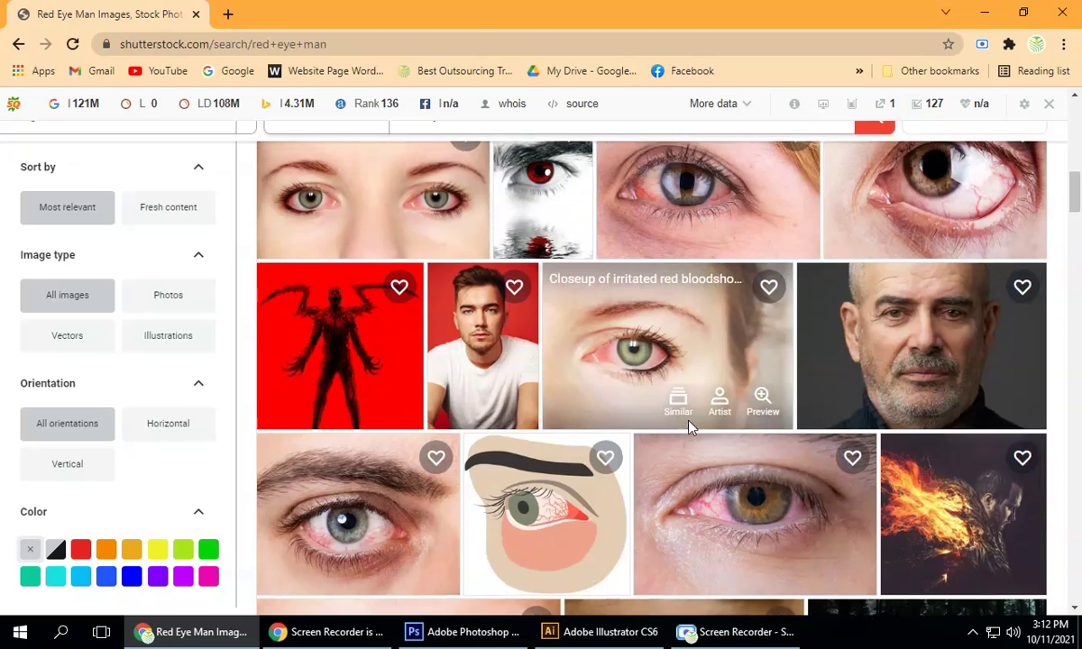
# Step: Search Google for "red eyeman" in a new browser tab and open the Shutterstock red eye man images result
pyautogui.click(228, 15)
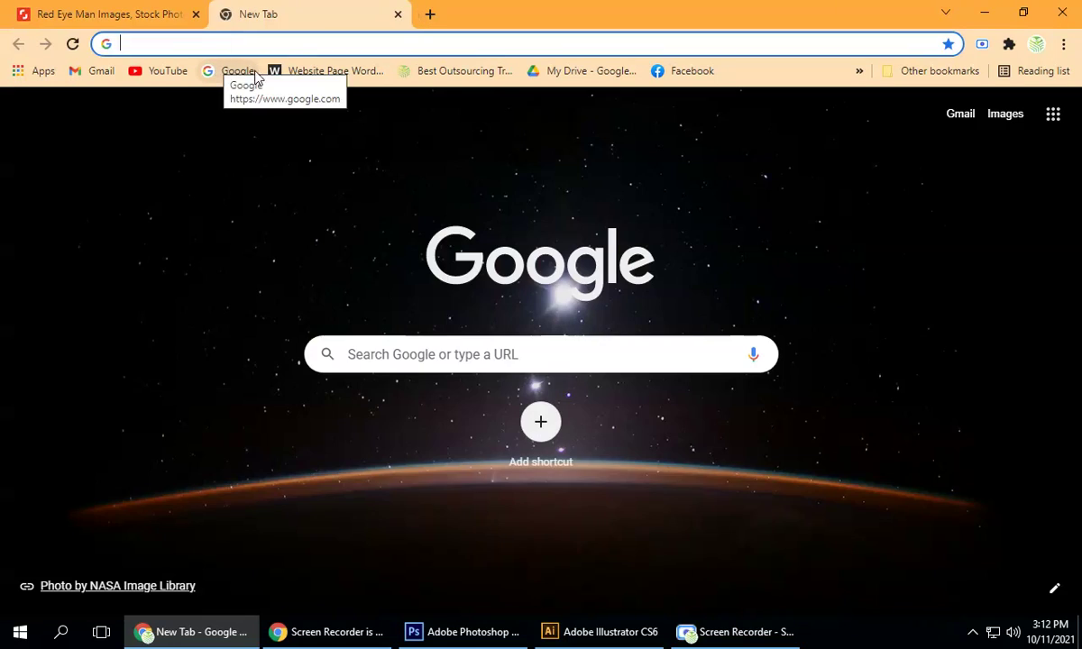
pyautogui.click(532, 357)
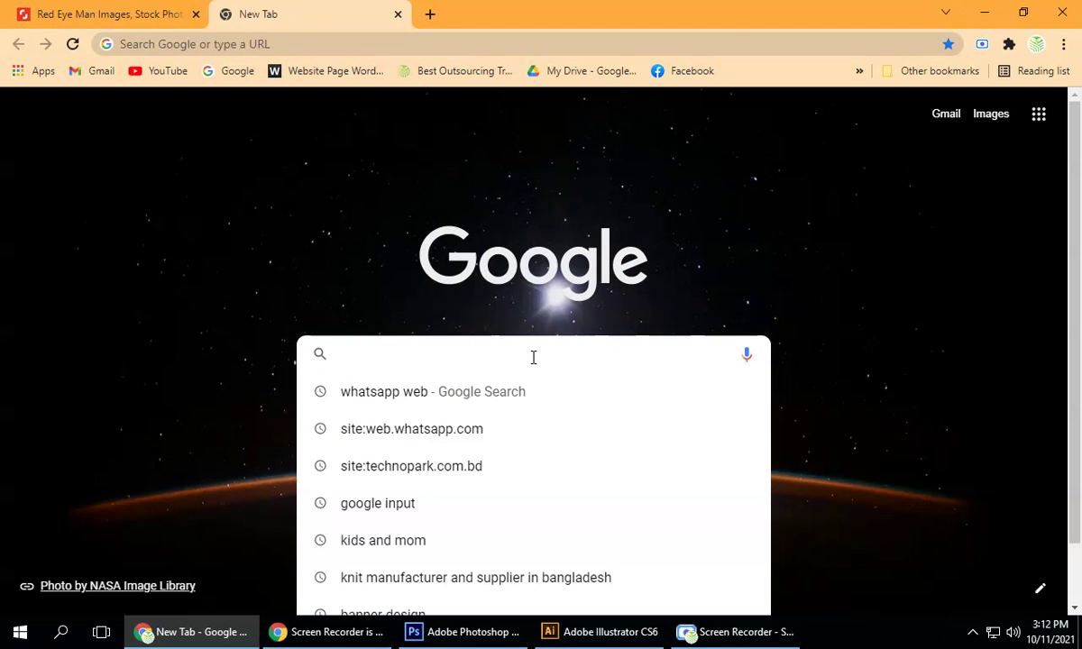
pyautogui.write('red eyeman')
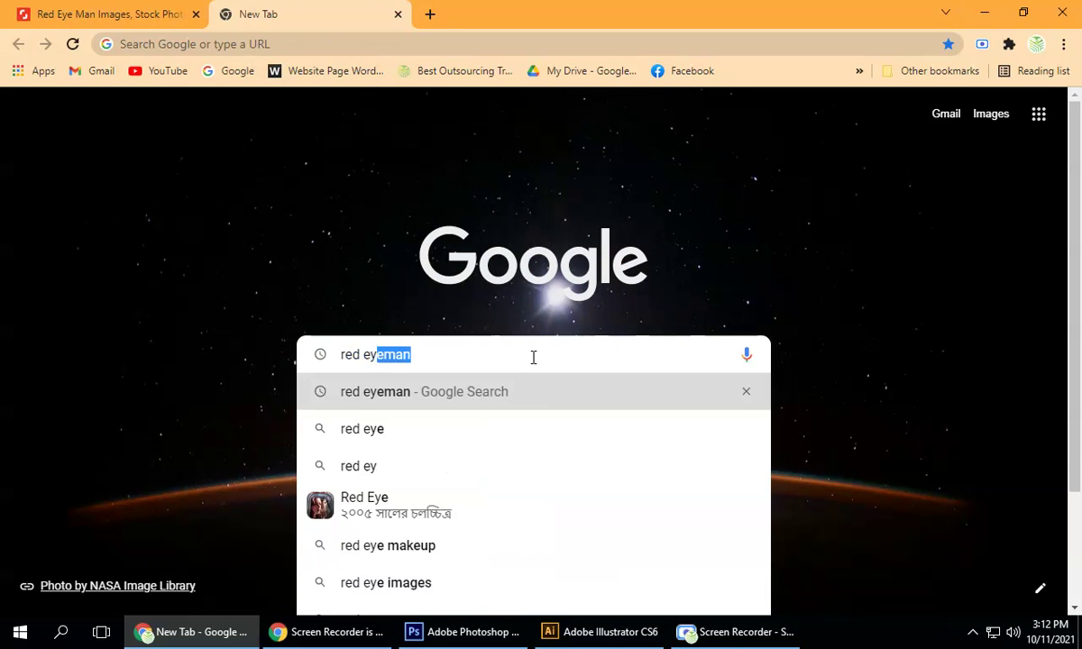
pyautogui.click(498, 392)
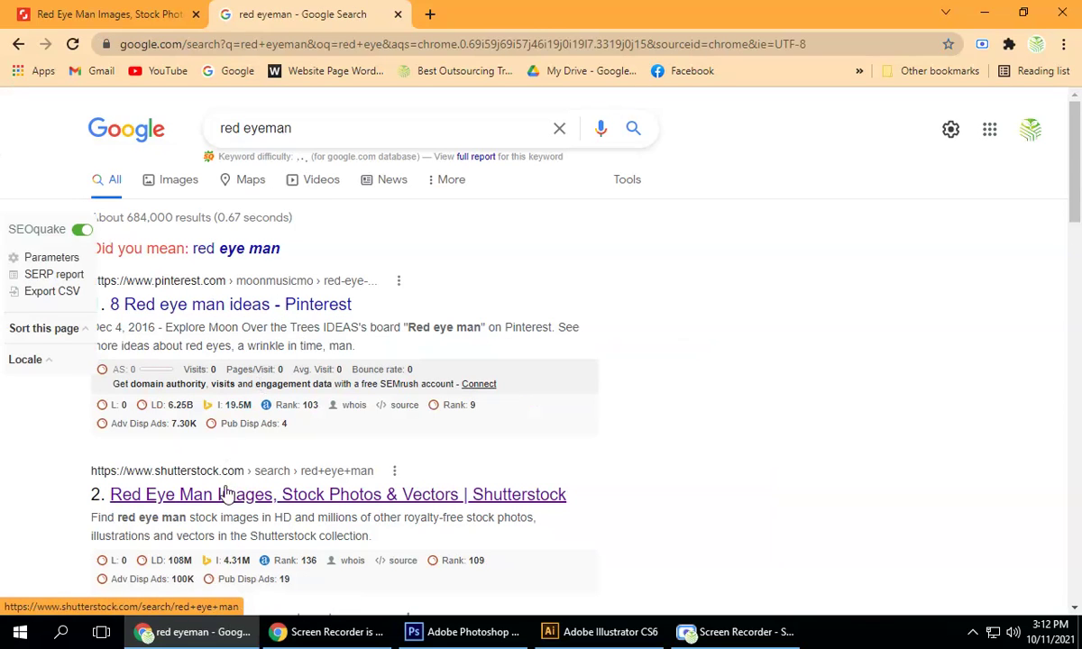
pyautogui.click(233, 505)
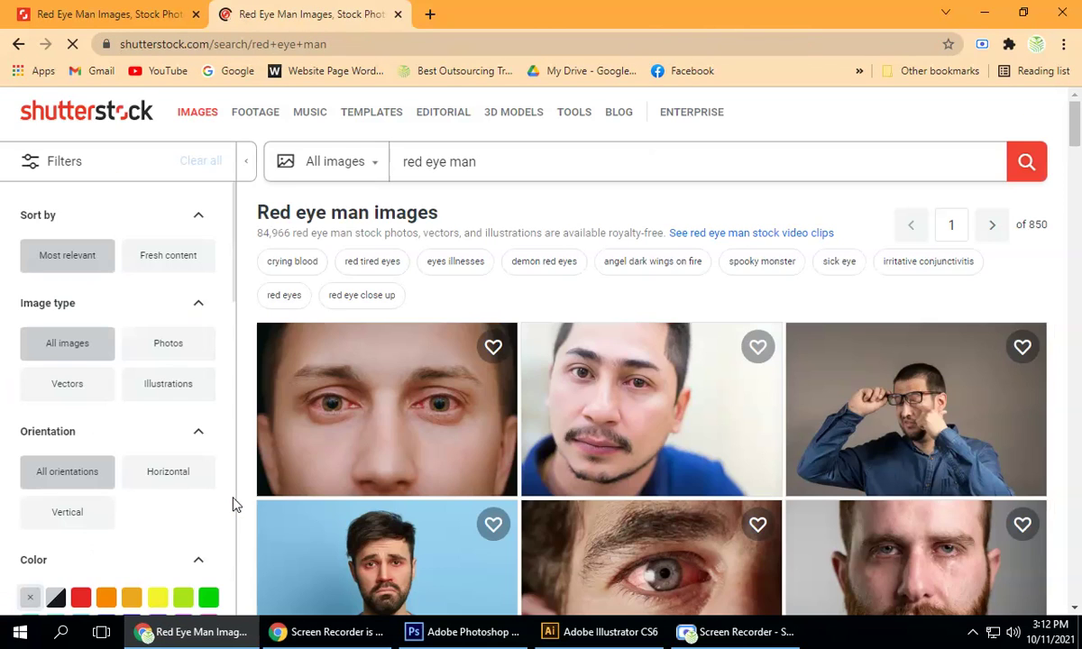
# Step: Browse the Shutterstock red eye man images for a suitable photo and open the black-and-white close-up of a red vampire's eye
pyautogui.scroll(-4, 559, 345)
pyautogui.scroll(-1, 559, 344)
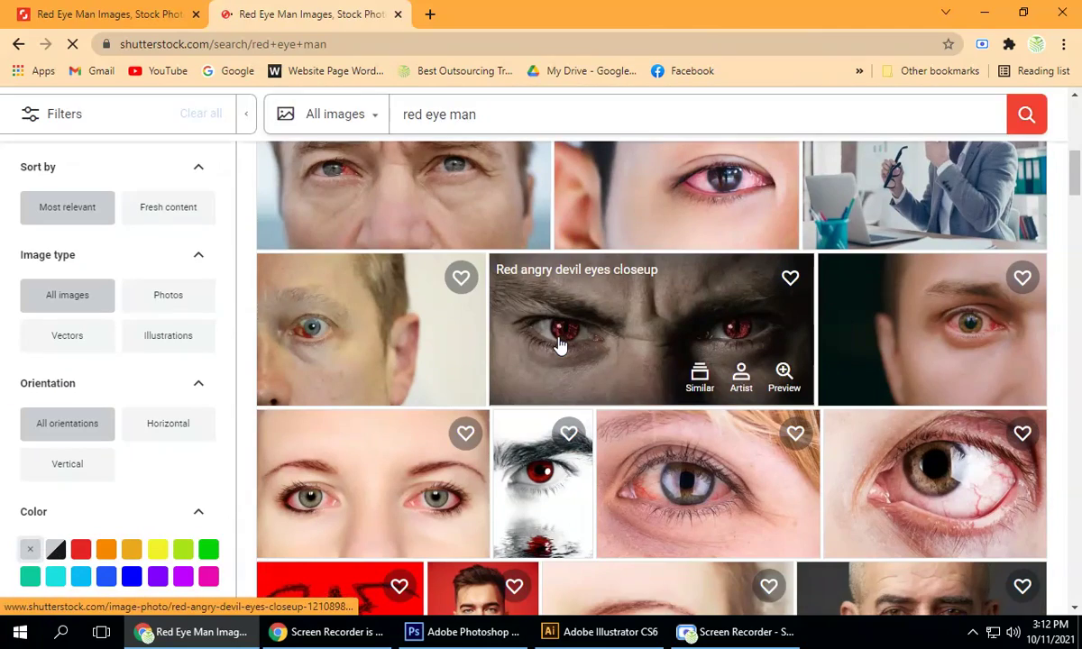
pyautogui.scroll(-8, 697, 345)
pyautogui.scroll(-4, 697, 345)
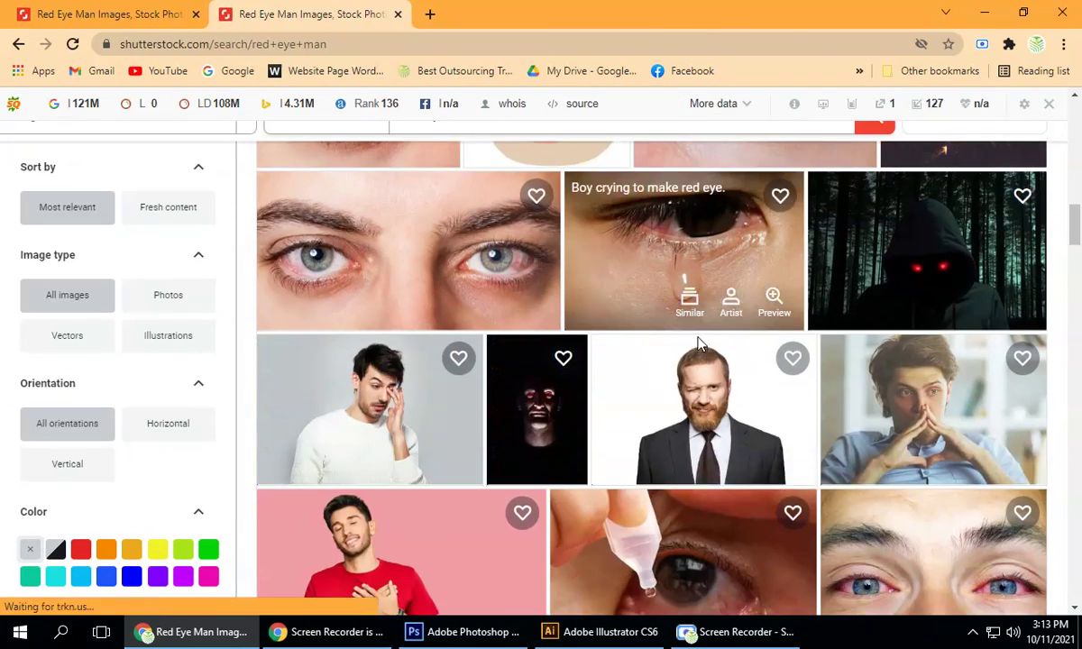
pyautogui.scroll(-2, 699, 346)
pyautogui.scroll(-3, 699, 346)
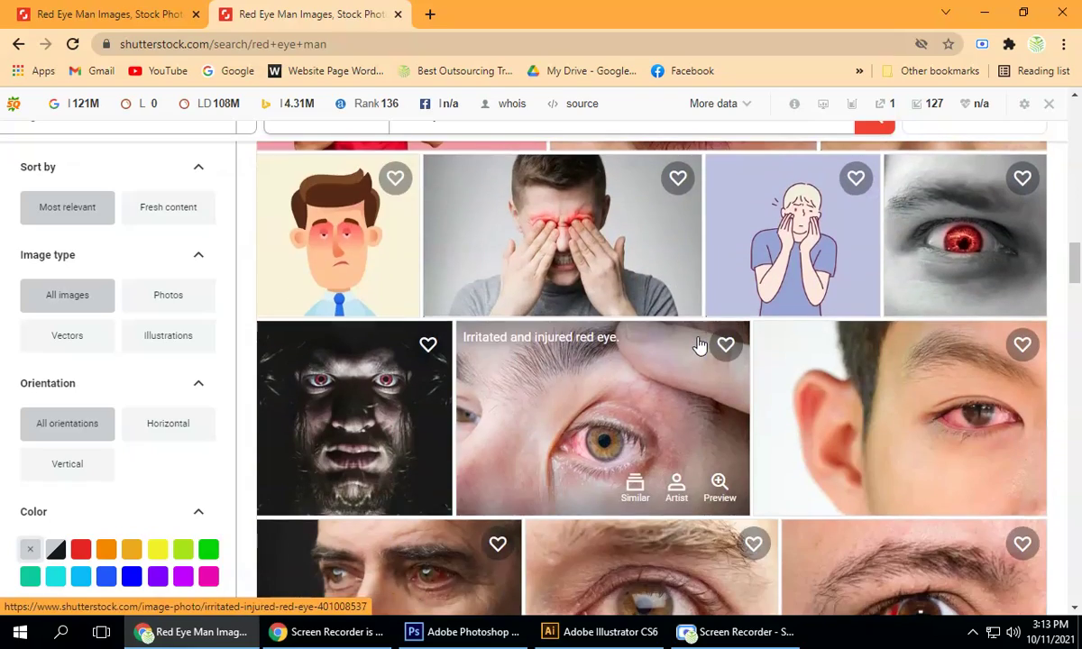
pyautogui.scroll(-3, 699, 345)
pyautogui.scroll(-3, 699, 345)
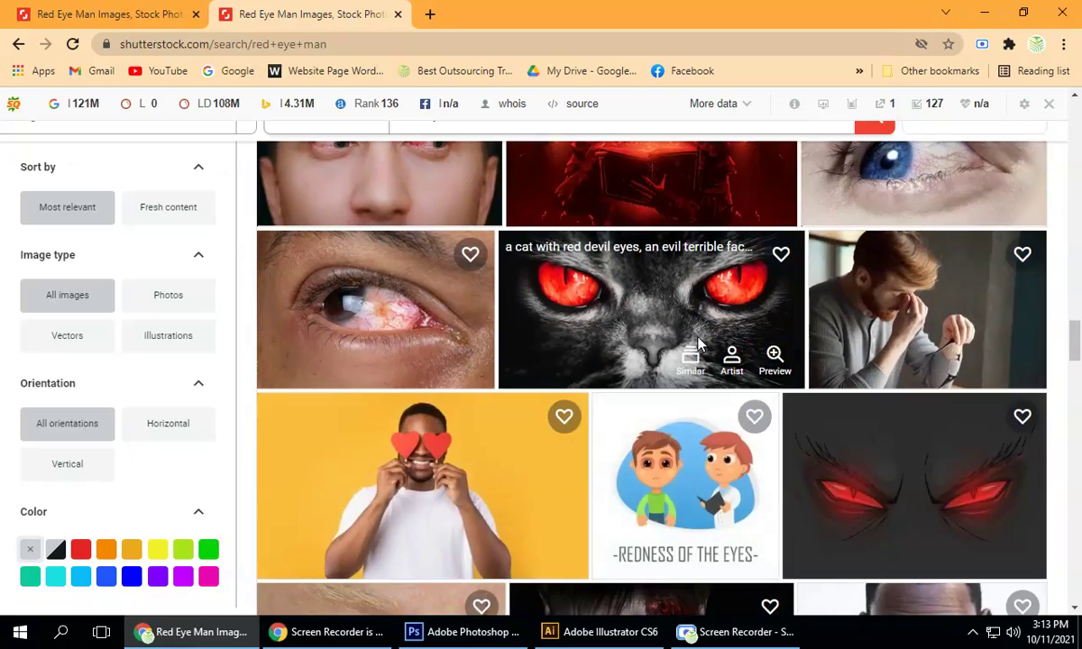
pyautogui.scroll(-3, 699, 345)
pyautogui.scroll(-3, 699, 345)
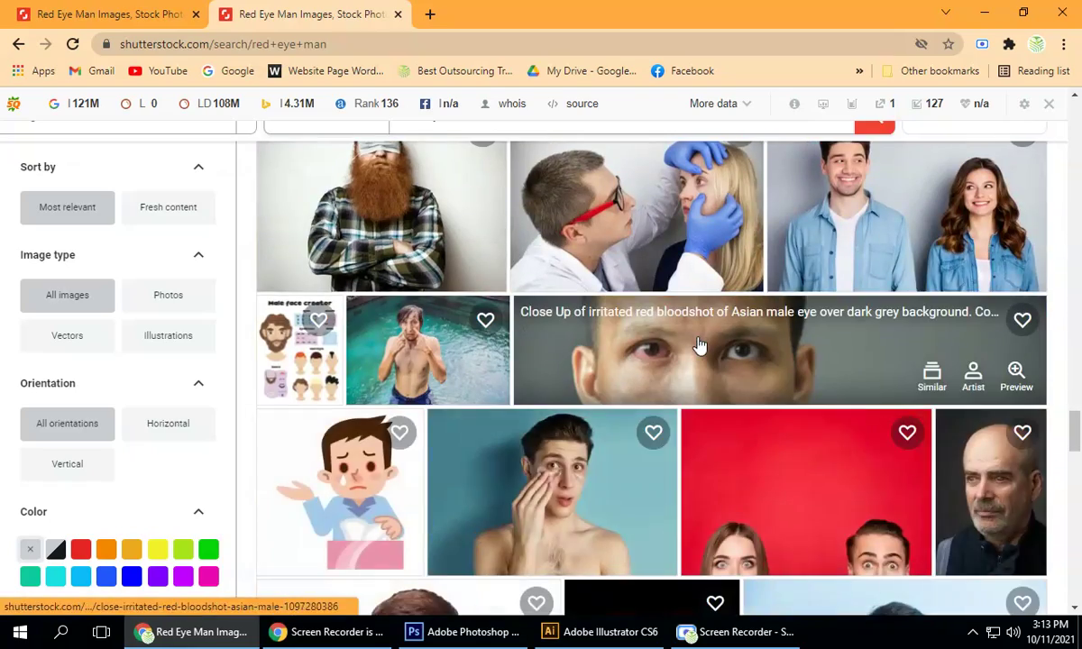
pyautogui.scroll(-10, 699, 345)
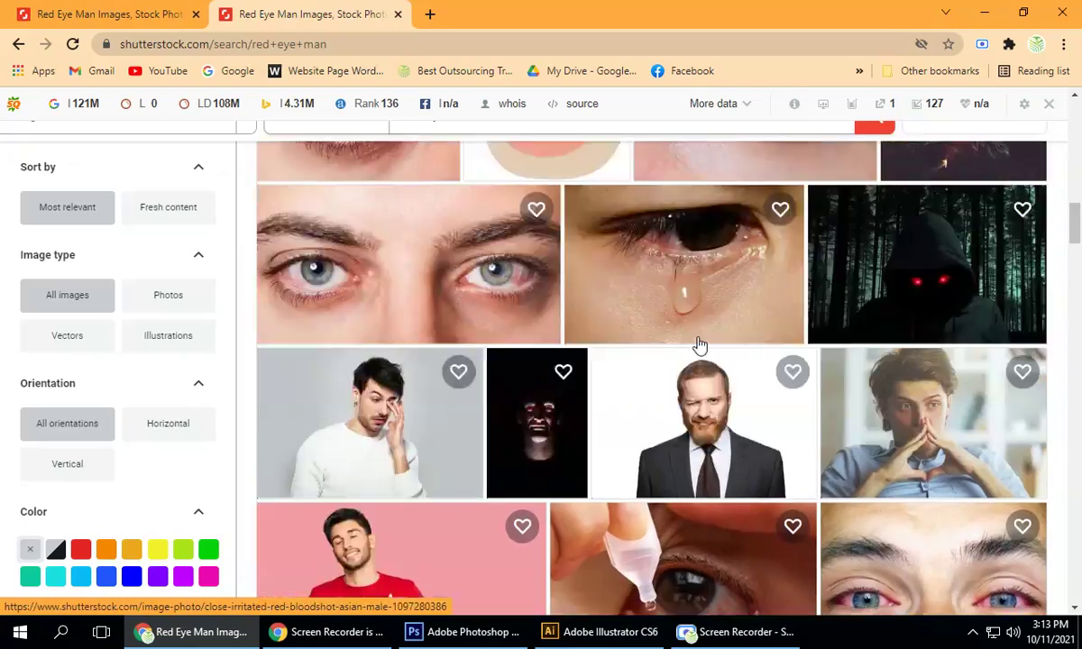
pyautogui.scroll(15, 699, 345)
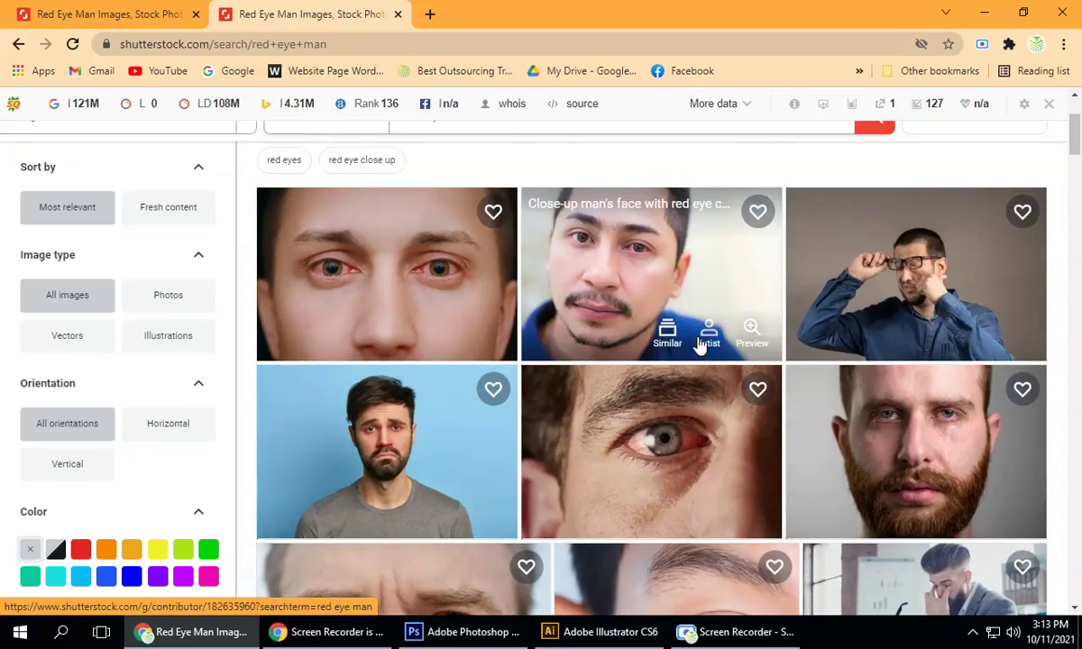
pyautogui.scroll(-5, 699, 346)
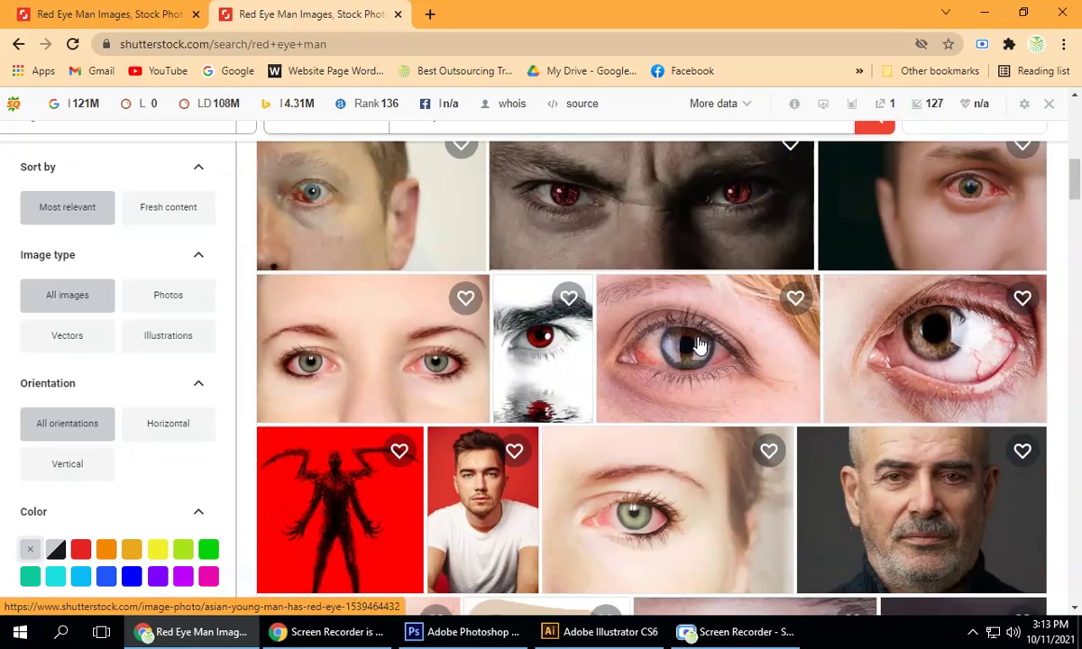
pyautogui.scroll(-8, 699, 346)
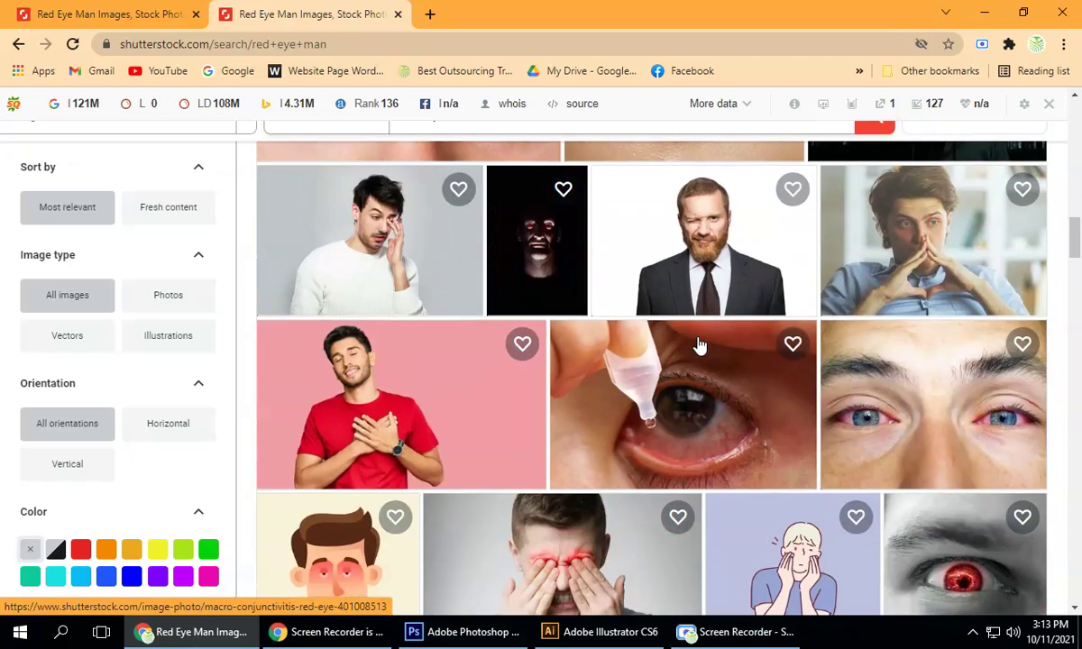
pyautogui.scroll(-10, 699, 346)
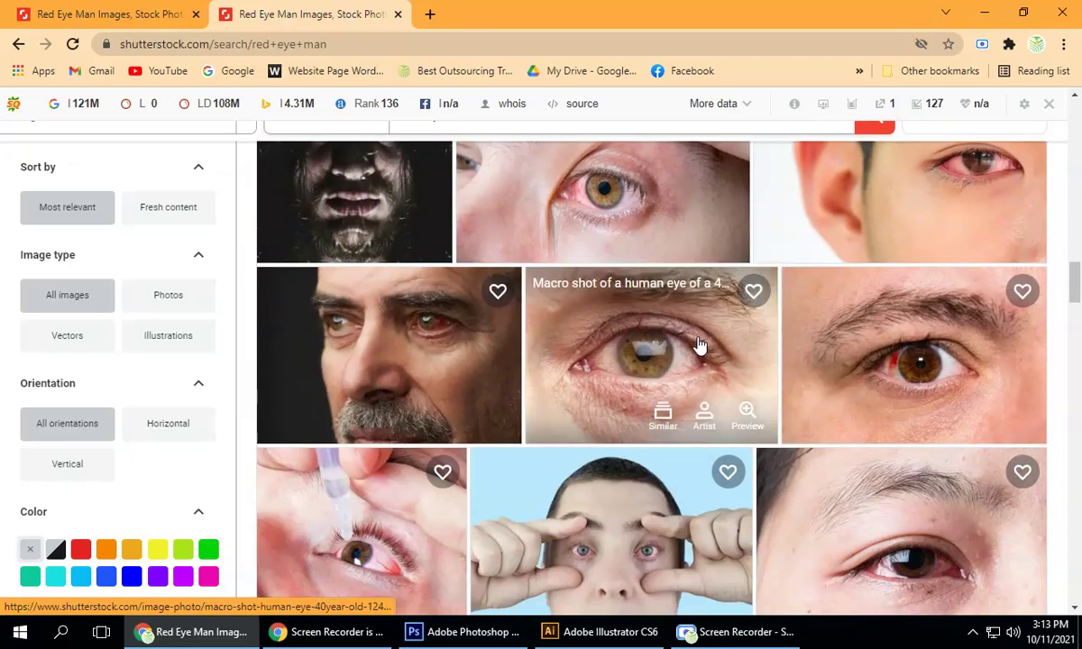
pyautogui.scroll(-10, 699, 345)
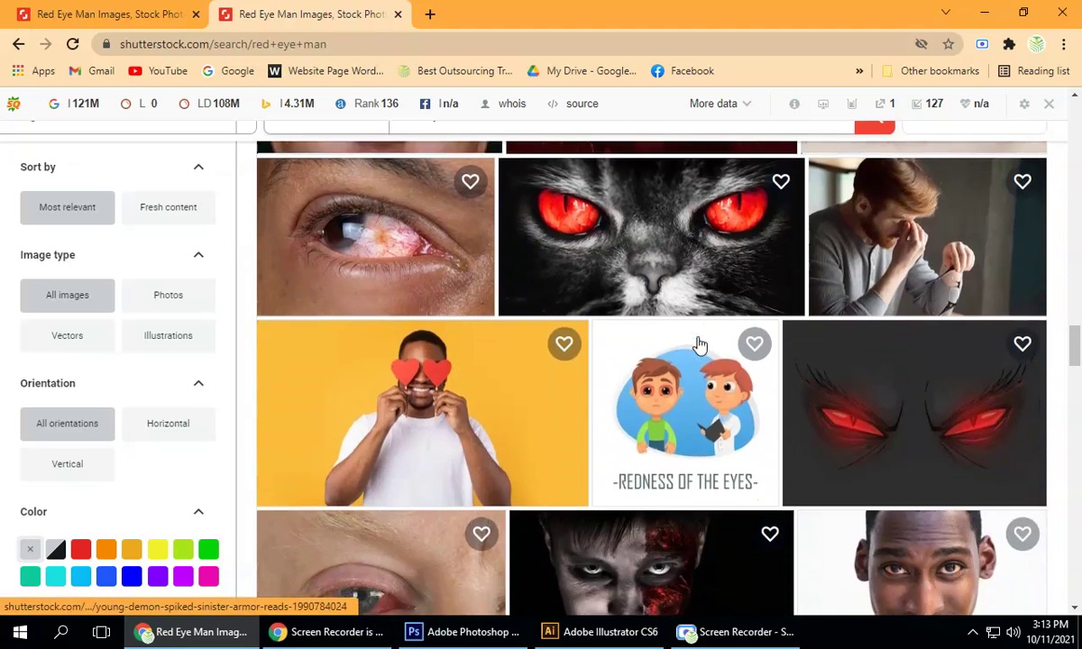
pyautogui.scroll(-8, 699, 345)
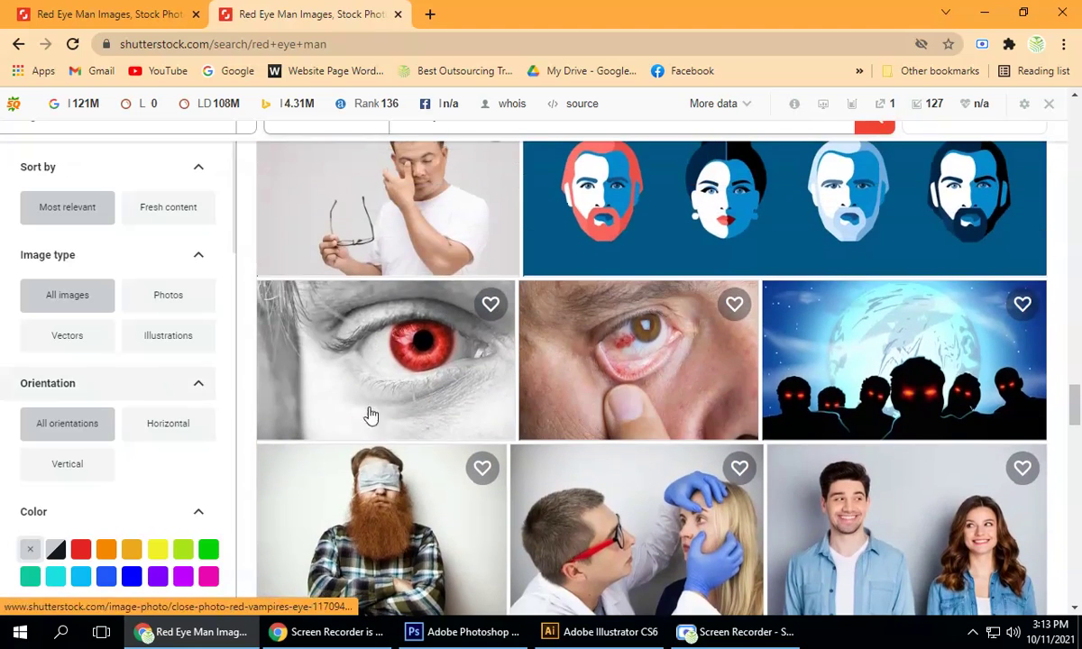
pyautogui.moveTo(419, 392)
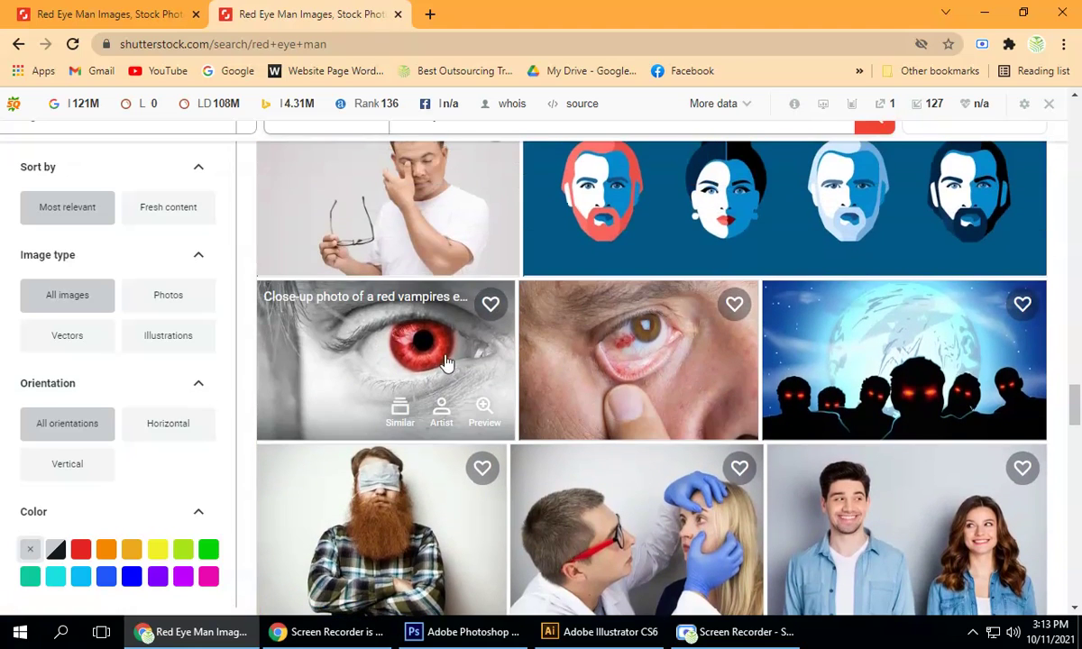
pyautogui.click(320, 377)
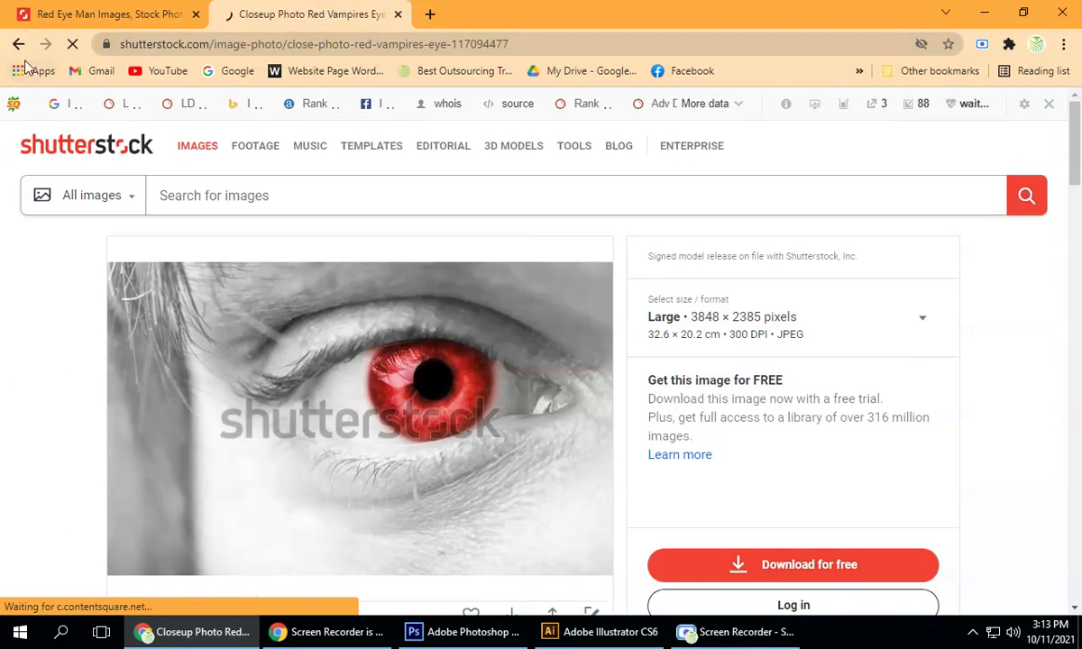
# Step: Enter "red eye man" as a Google search in a new browser tab
pyautogui.click(90, 16)
pyautogui.click(430, 15)
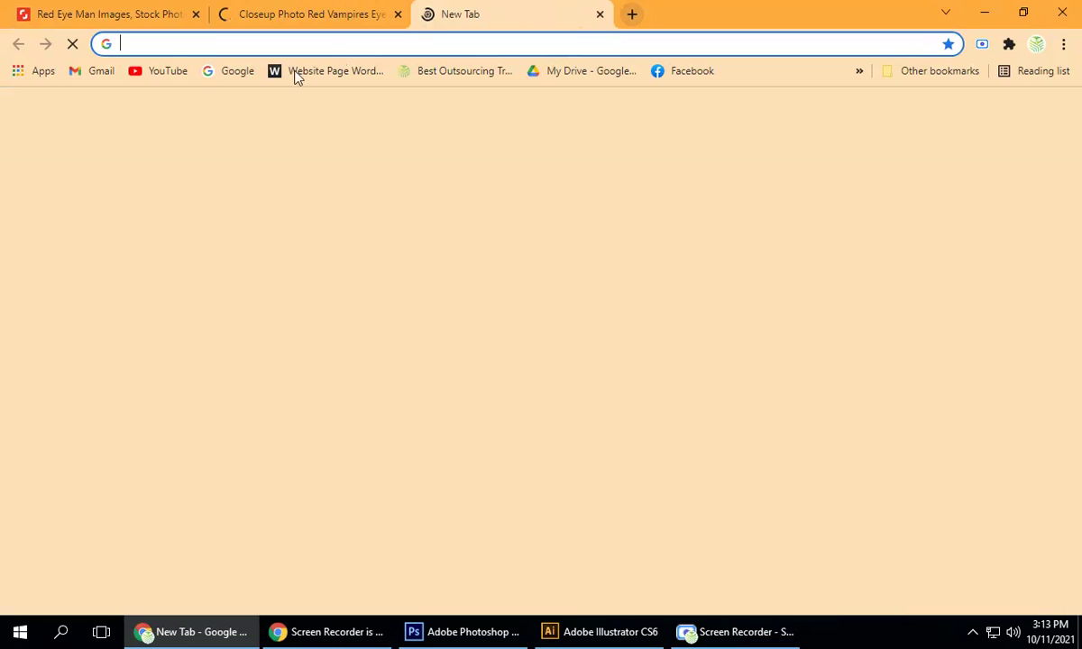
pyautogui.click(215, 47)
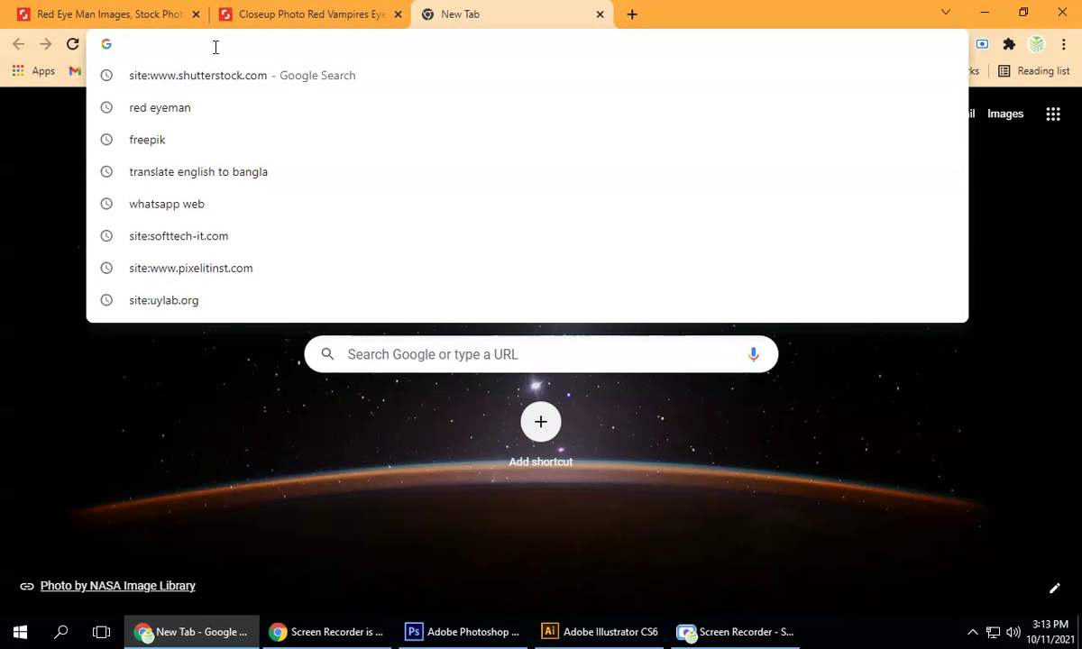
pyautogui.write('red')
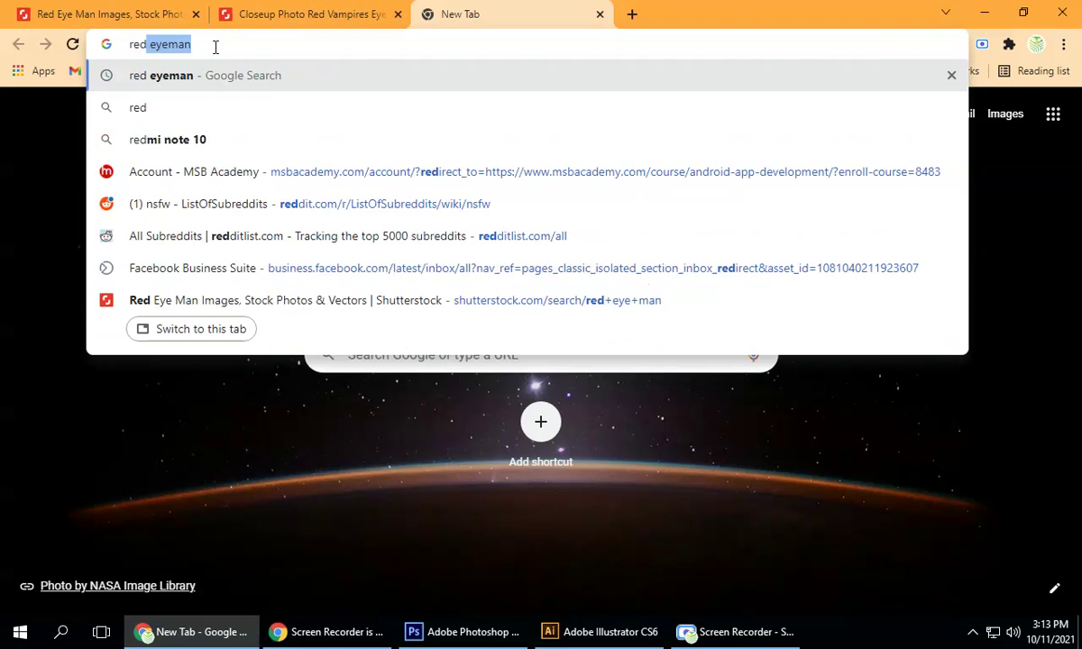
pyautogui.write(' eye ')
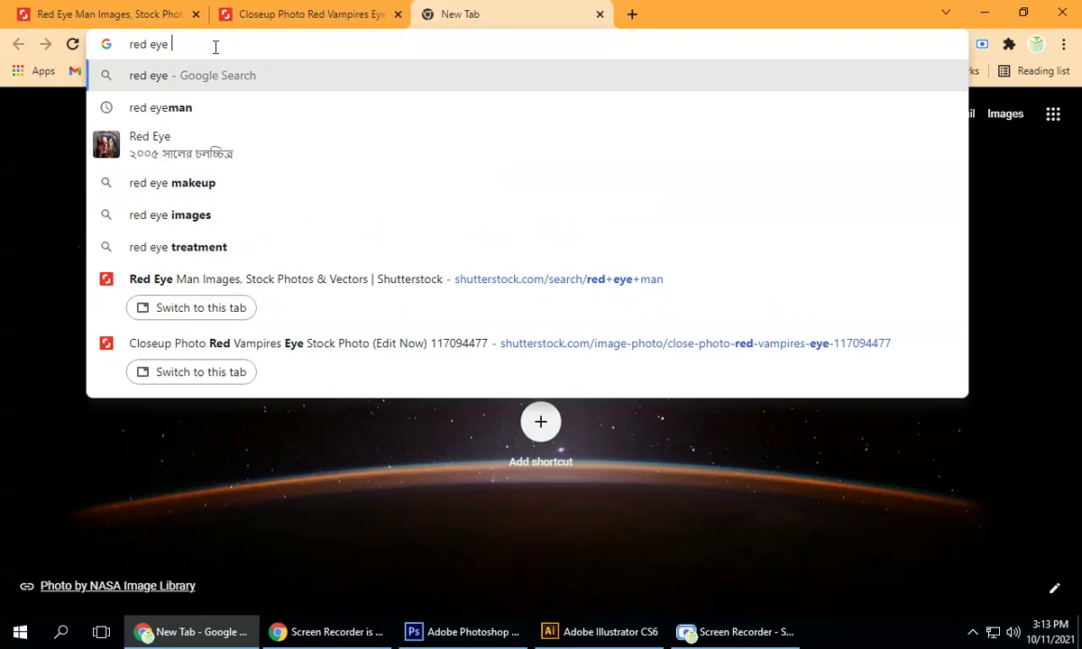
pyautogui.write('man')
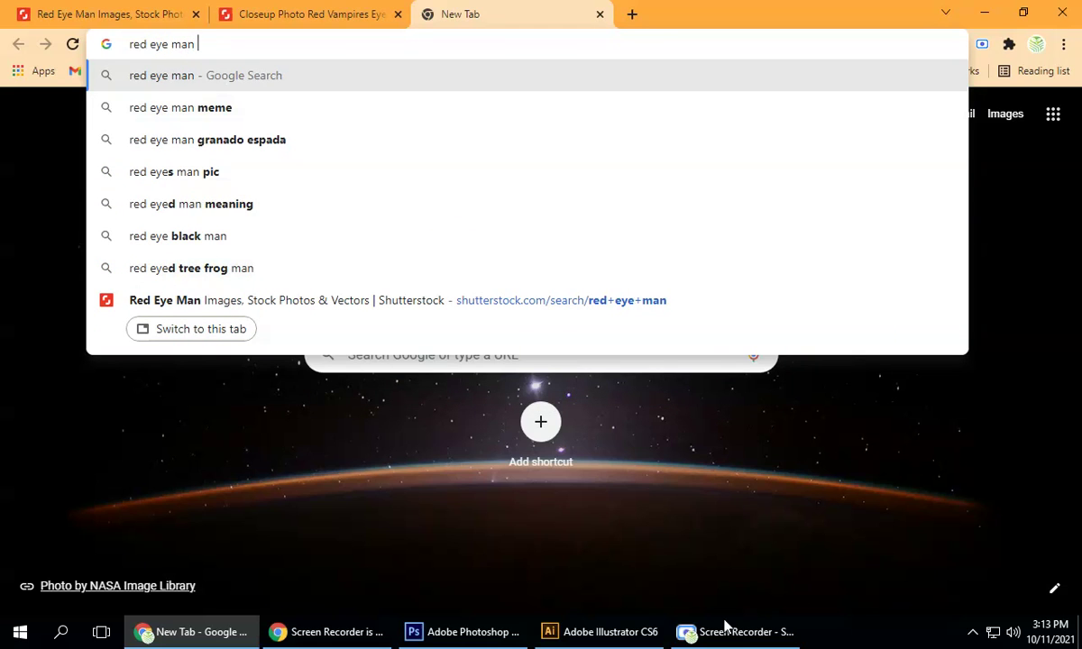
pyautogui.click(694, 632)
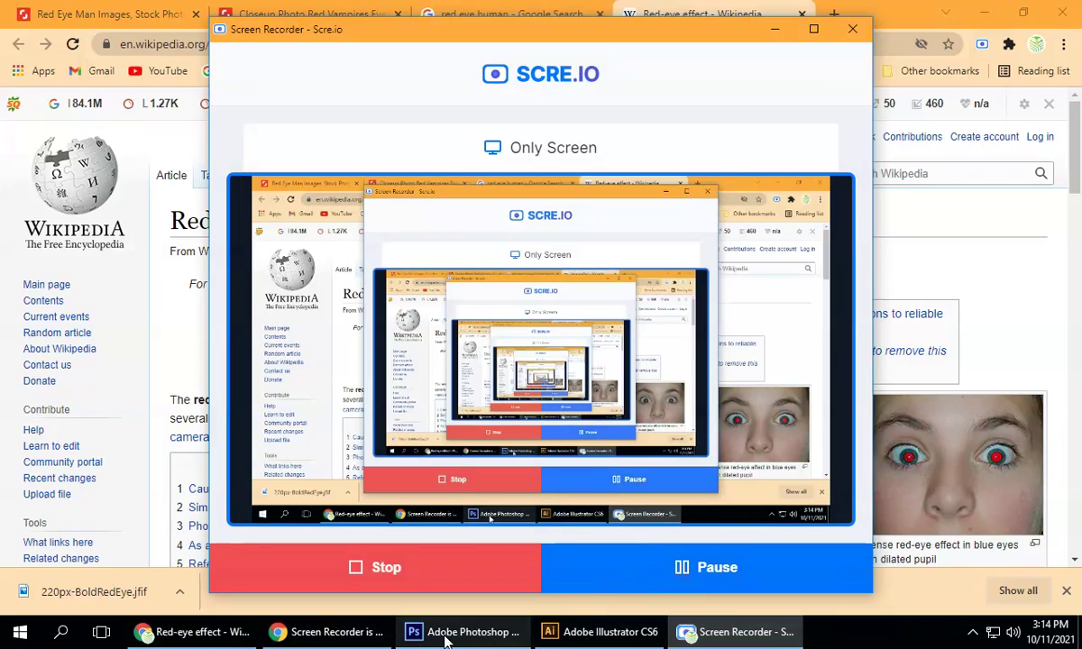
# Step: Switch to Photoshop and try to open 220px-BoldRedEye.jfif from the Desktop
pyautogui.click(442, 634)
pyautogui.click(54, 14)
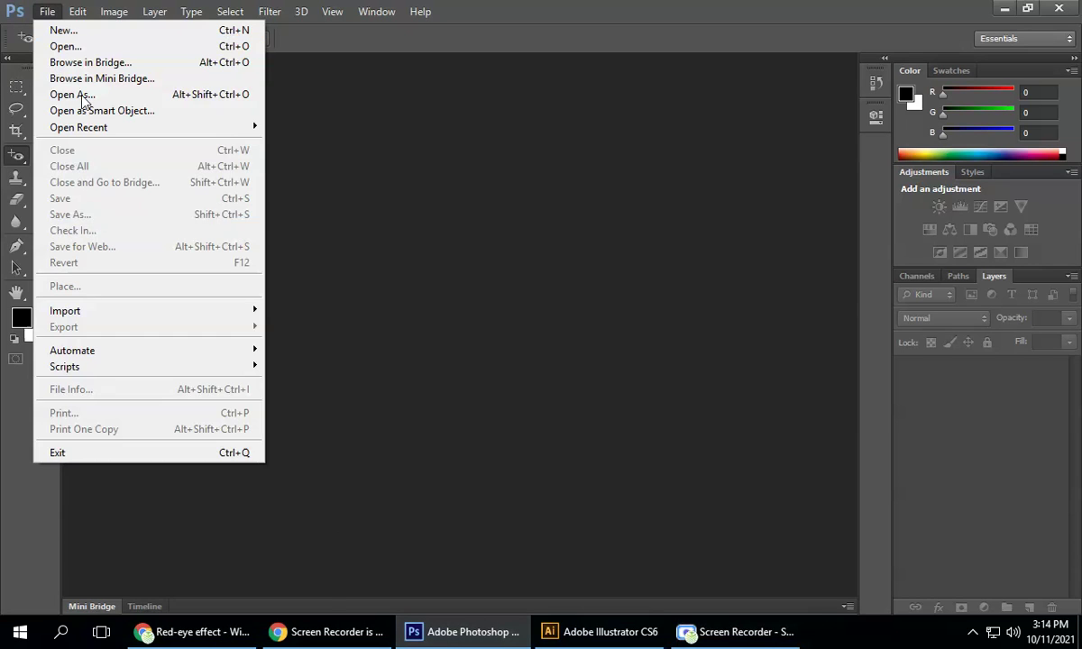
pyautogui.moveTo(74, 17)
pyautogui.click(63, 43)
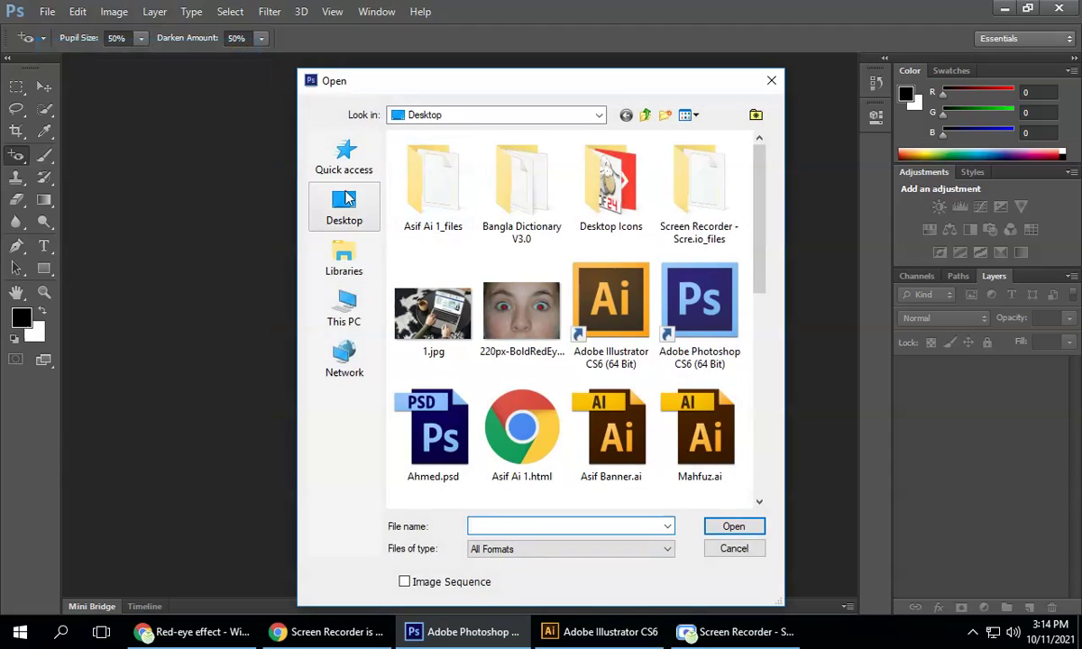
pyautogui.click(527, 311)
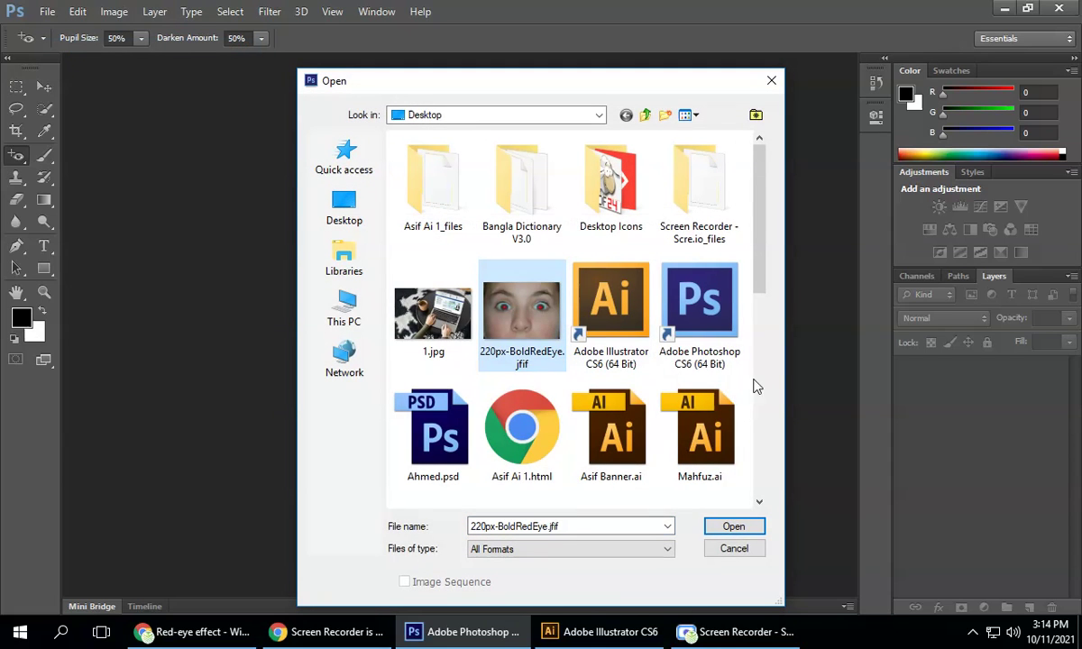
pyautogui.click(747, 531)
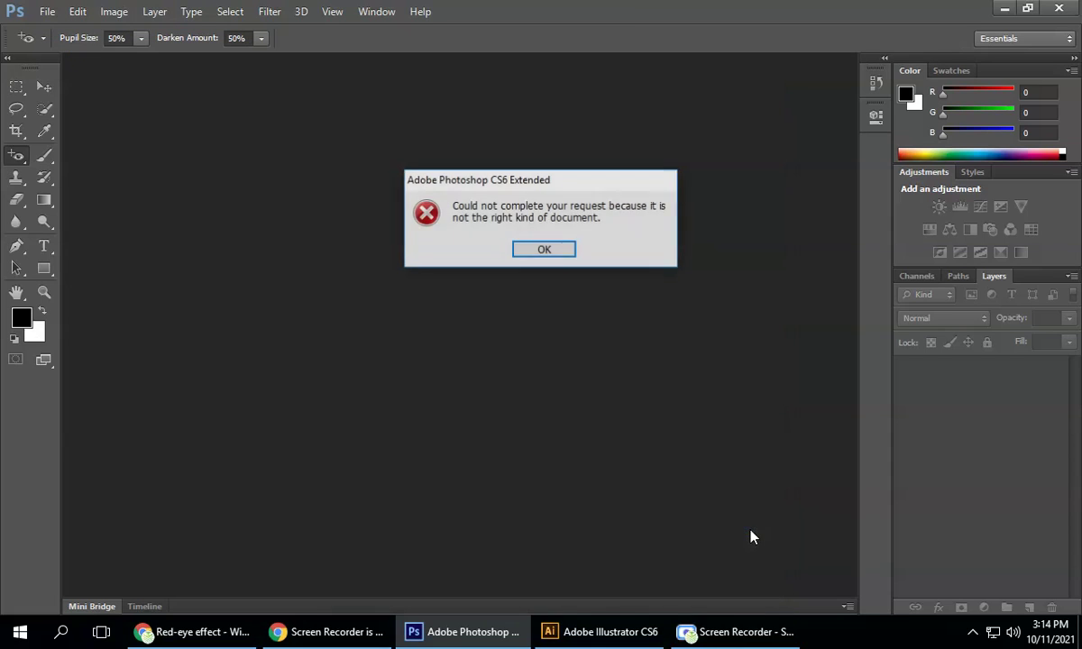
pyautogui.click(559, 254)
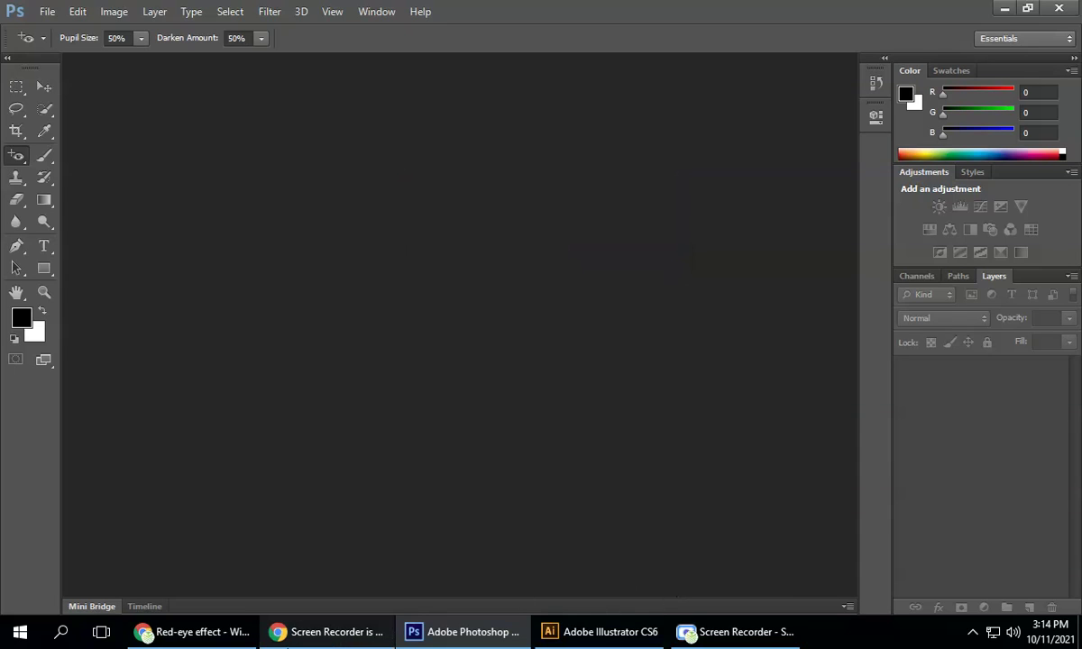
pyautogui.click(700, 632)
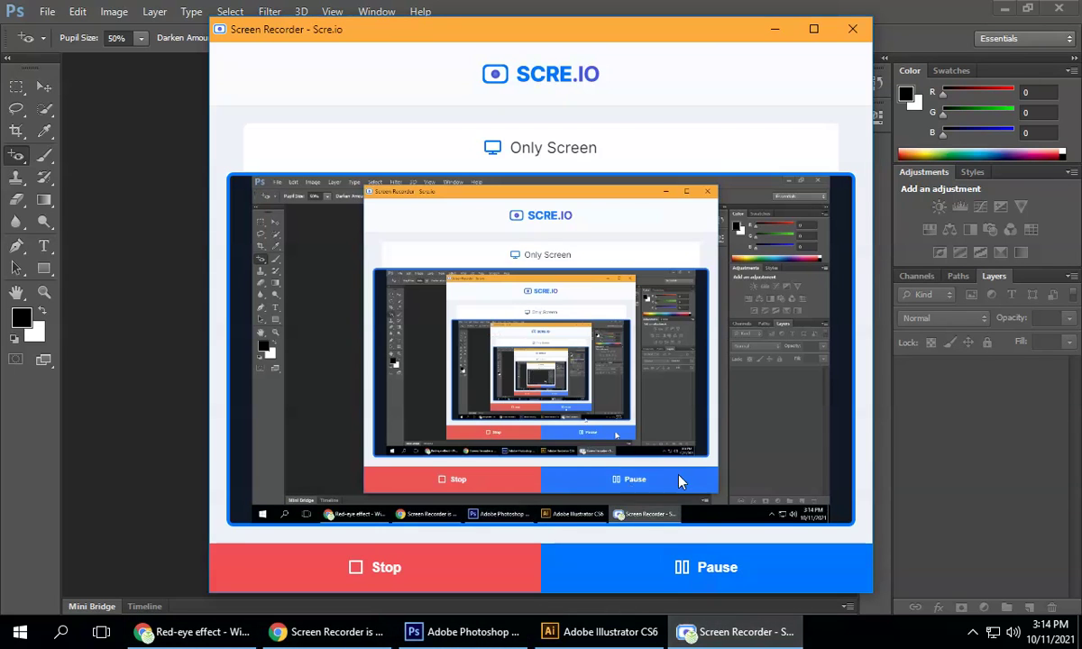
pyautogui.click(773, 28)
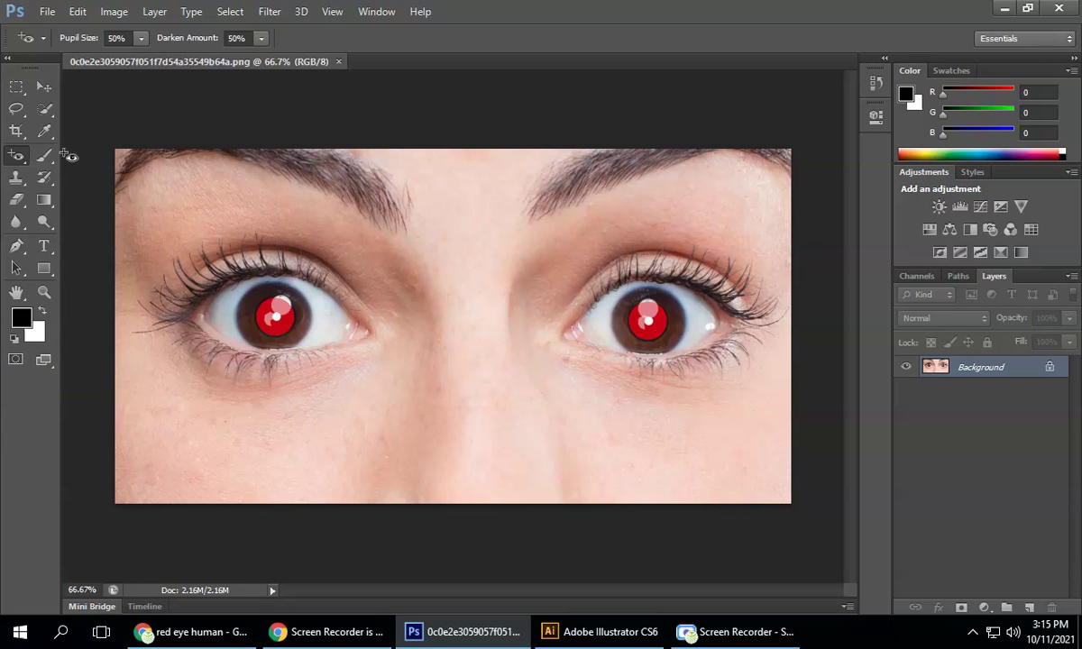
# Step: Remove the red from both pupils in the eye photo with the Red Eye Tool at 50% pupil size and 50% darken amount
pyautogui.rightClick(18, 159)
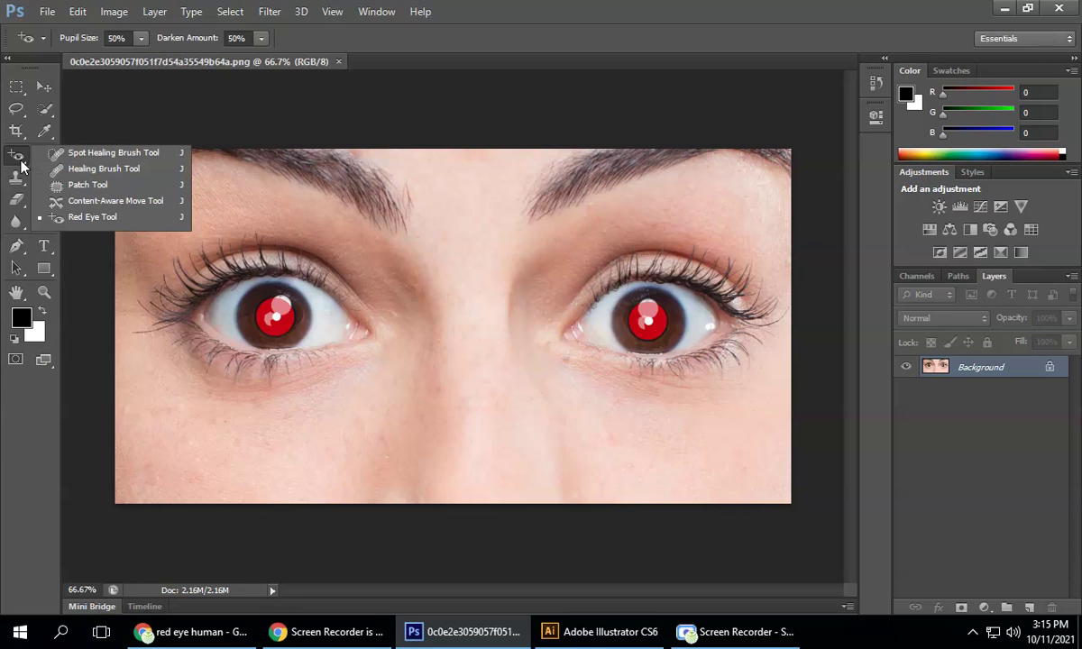
pyautogui.click(99, 212)
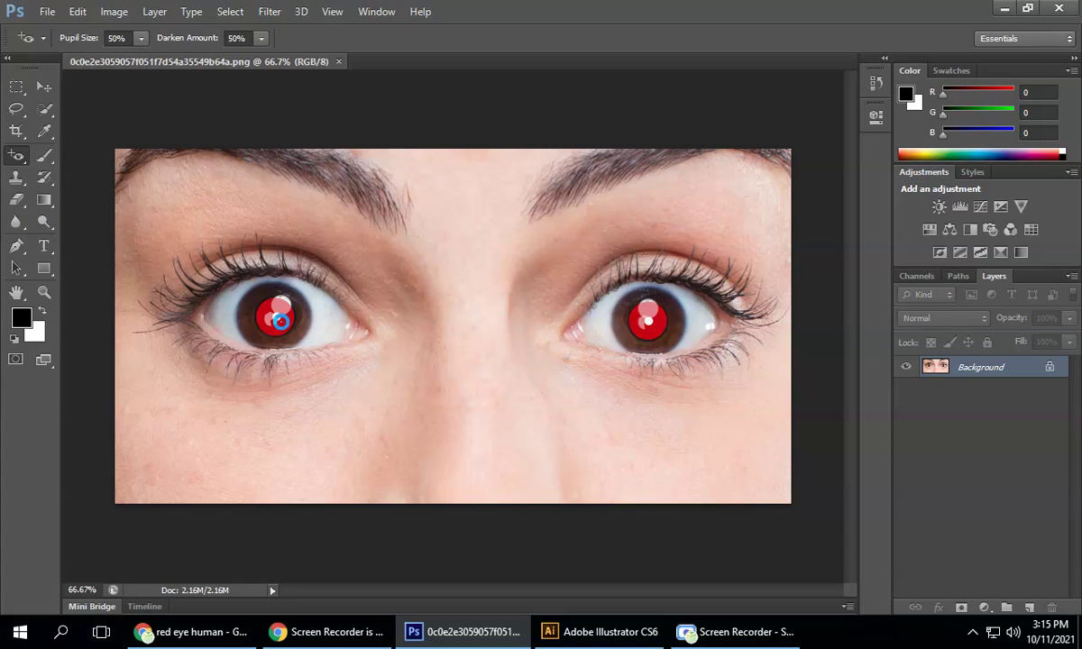
pyautogui.click(293, 322)
pyautogui.click(649, 320)
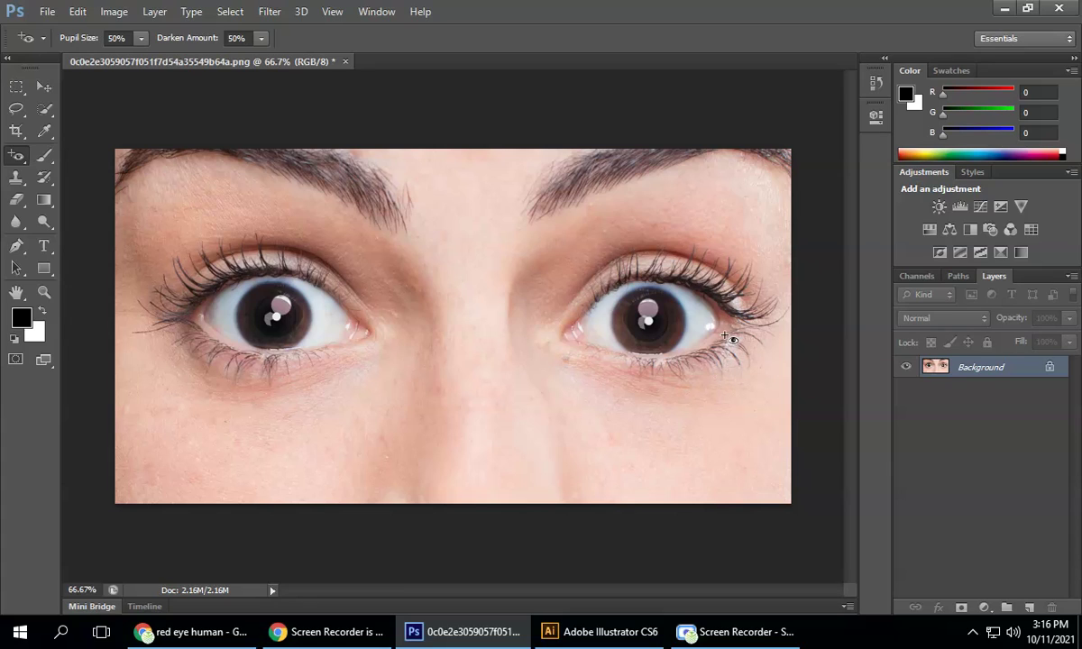
# Step: Switch to the Move Tool and close the corrected eye photo without saving the changes
pyautogui.click(25, 159)
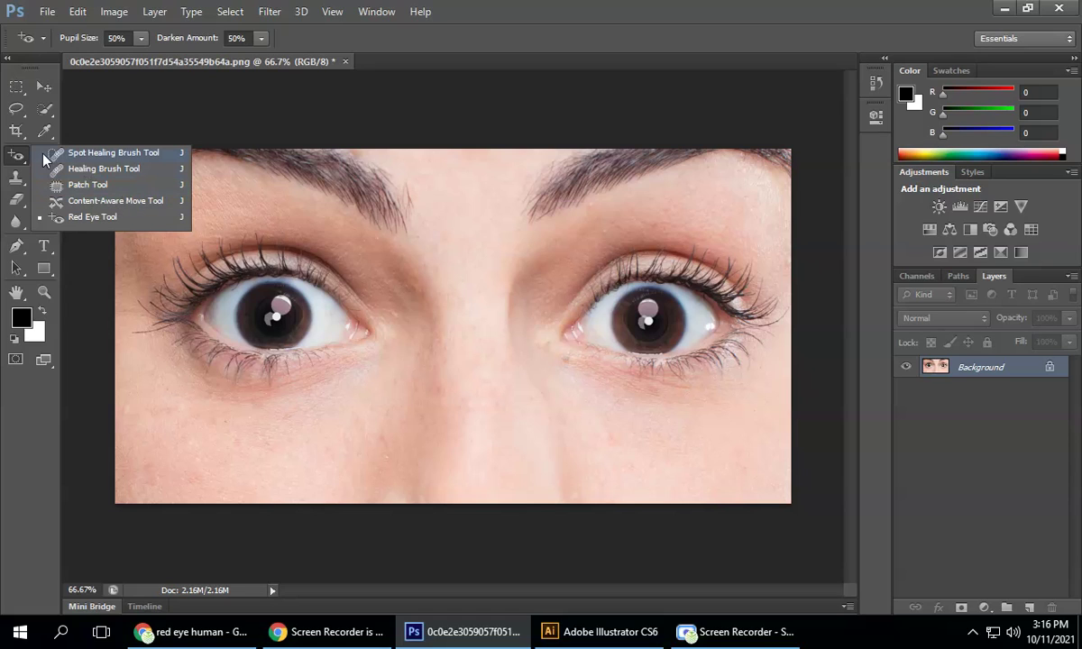
pyautogui.click(45, 86)
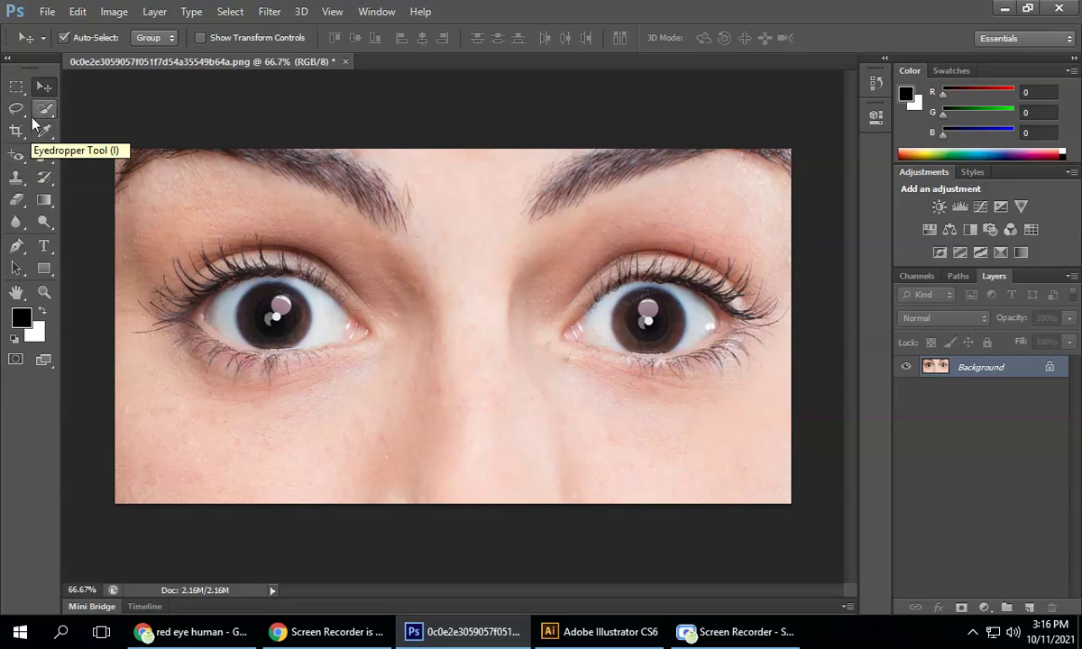
pyautogui.click(348, 63)
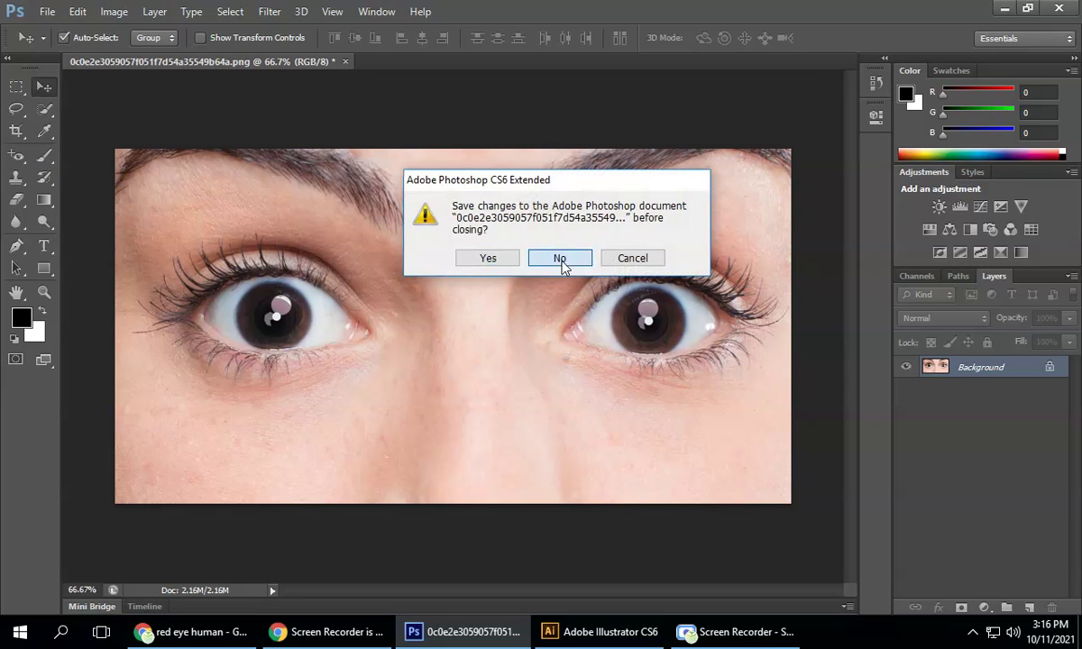
pyautogui.click(559, 257)
pyautogui.click(762, 639)
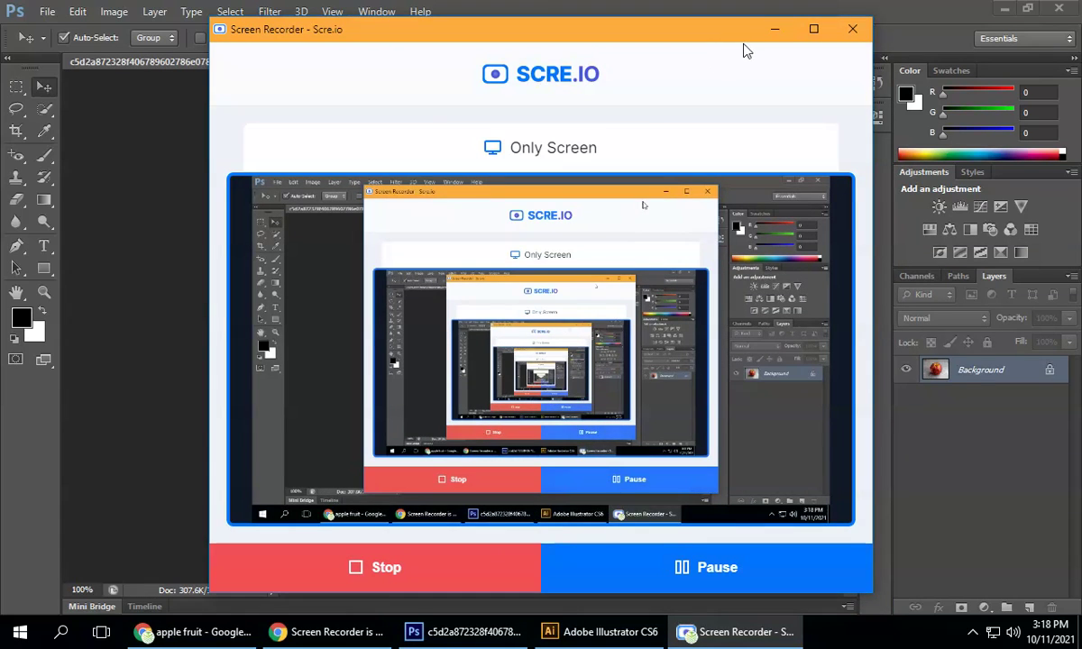
pyautogui.click(774, 29)
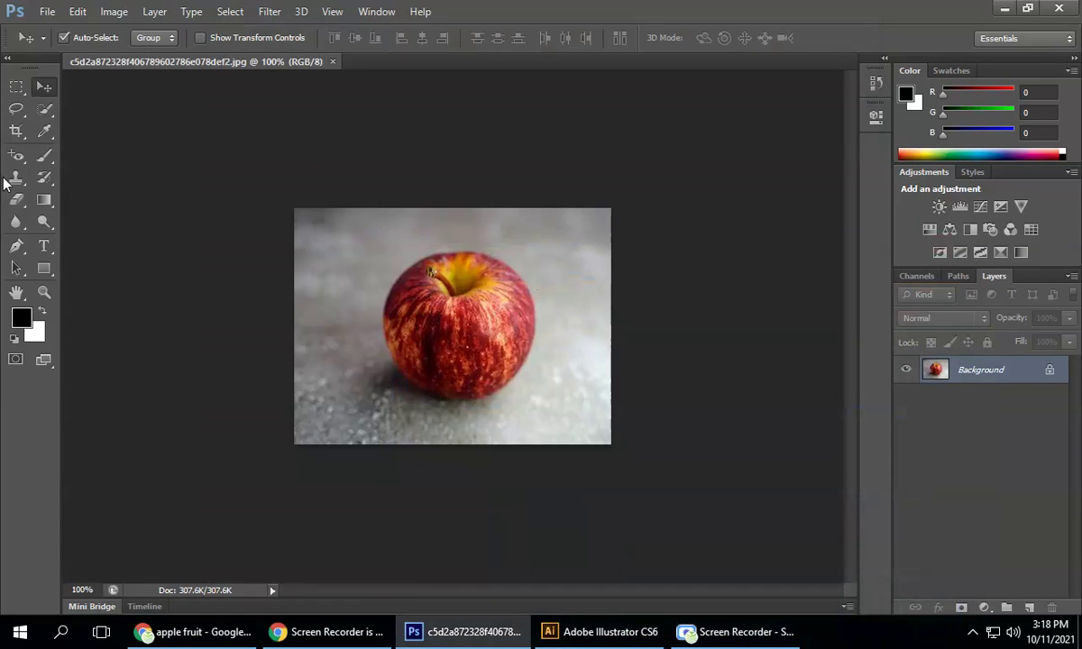
# Step: With the Clone Stamp Tool, sample the front of the red apple and paint its texture over the grey background's upper-right area
pyautogui.click(18, 180)
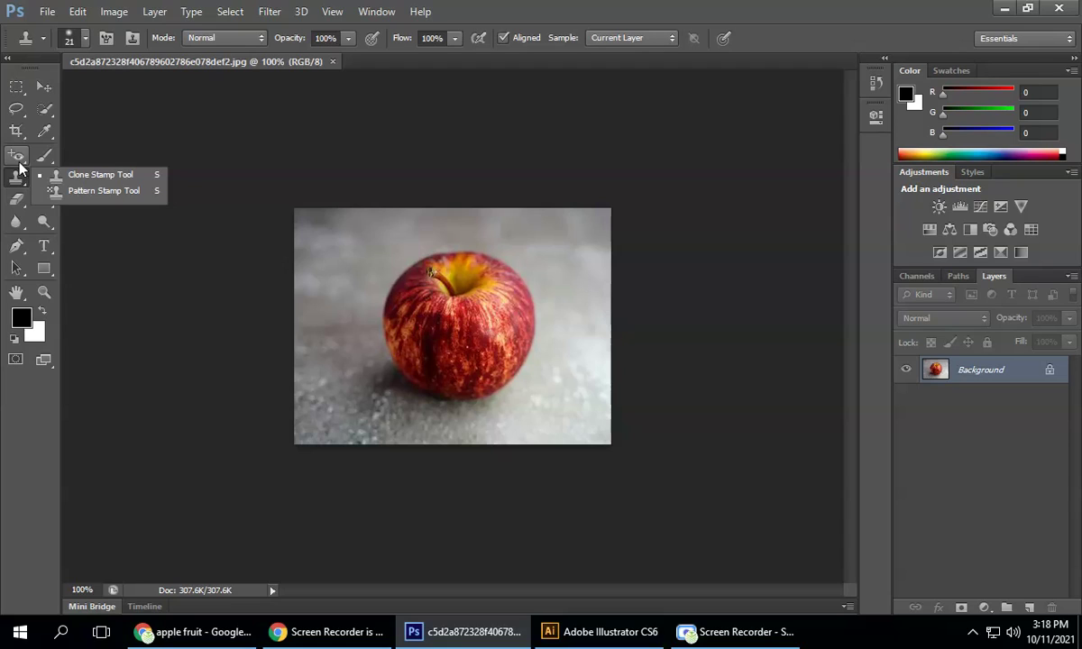
pyautogui.click(91, 177)
pyautogui.keyDown('alt'); pyautogui.click(466, 335); pyautogui.keyUp('alt')
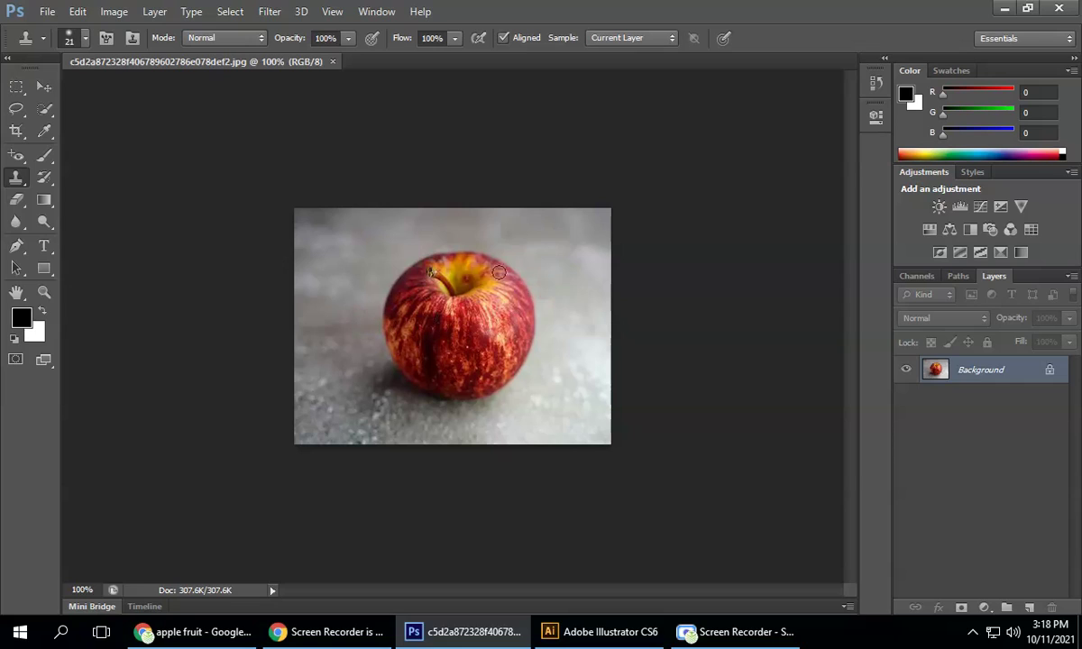
pyautogui.moveTo(559, 242)
pyautogui.mouseDown()
pyautogui.moveTo(546, 225)
pyautogui.moveTo(559, 244)
pyautogui.moveTo(590, 217)
pyautogui.moveTo(514, 225)
pyautogui.moveTo(523, 198)
pyautogui.moveTo(441, 209)
pyautogui.moveTo(459, 214)
pyautogui.mouseUp()
# Step: Create a white 500 × 500 pixel document at 300 pixels/inch and paint a full copy of the sampled apple onto it with the Clone Stamp
pyautogui.hotkey('ctrl', 'n')
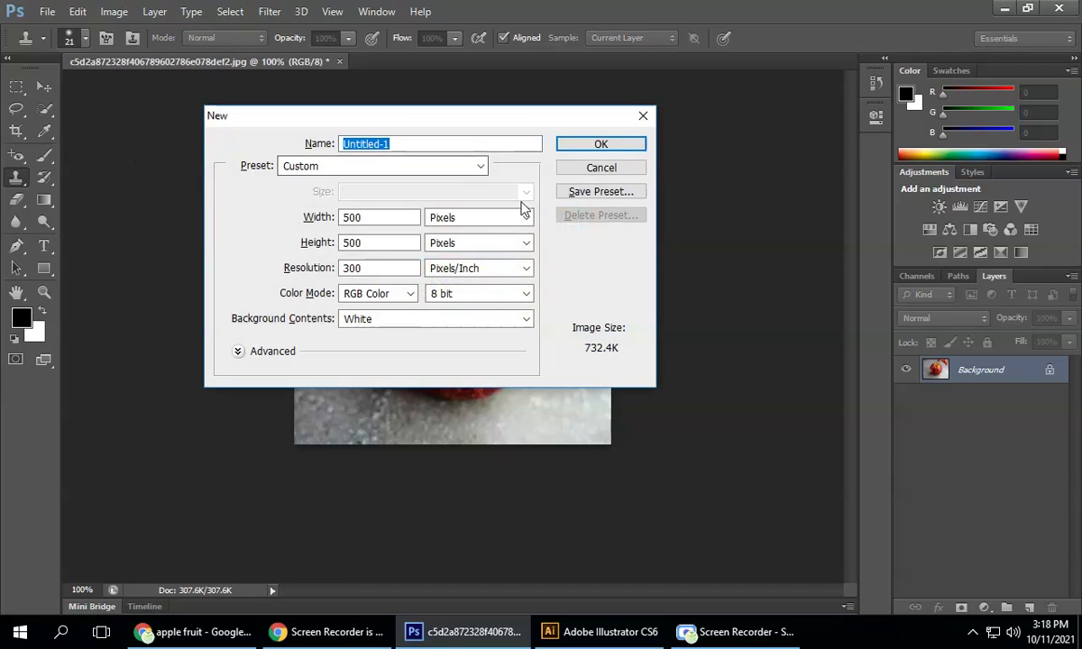
pyautogui.click(599, 146)
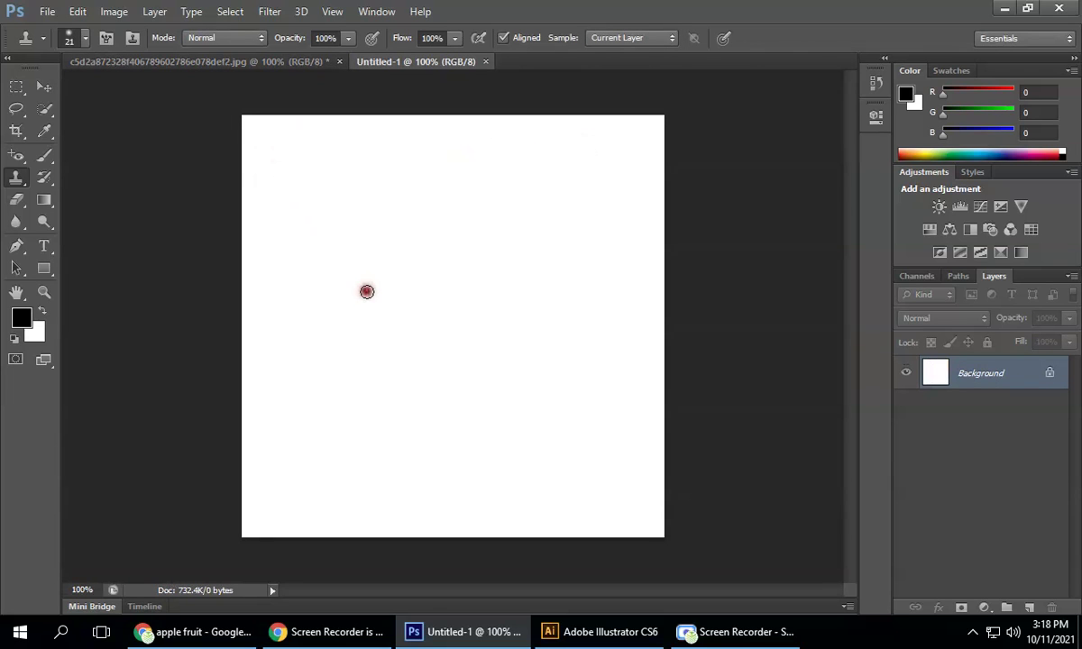
pyautogui.moveTo(413, 339)
pyautogui.mouseDown()
pyautogui.moveTo(441, 278)
pyautogui.moveTo(476, 245)
pyautogui.moveTo(384, 368)
pyautogui.moveTo(489, 243)
pyautogui.moveTo(449, 318)
pyautogui.moveTo(432, 284)
pyautogui.moveTo(460, 332)
pyautogui.moveTo(440, 276)
pyautogui.moveTo(445, 306)
pyautogui.moveTo(377, 306)
pyautogui.moveTo(443, 279)
pyautogui.moveTo(441, 310)
pyautogui.moveTo(380, 357)
pyautogui.moveTo(406, 253)
pyautogui.moveTo(399, 374)
pyautogui.moveTo(403, 251)
pyautogui.moveTo(386, 333)
pyautogui.moveTo(453, 235)
pyautogui.moveTo(285, 328)
pyautogui.moveTo(386, 256)
pyautogui.moveTo(370, 304)
pyautogui.moveTo(409, 256)
pyautogui.moveTo(301, 303)
pyautogui.moveTo(418, 278)
pyautogui.moveTo(376, 330)
pyautogui.moveTo(467, 312)
pyautogui.moveTo(394, 365)
pyautogui.moveTo(421, 344)
pyautogui.moveTo(470, 352)
pyautogui.moveTo(406, 319)
pyautogui.moveTo(480, 339)
pyautogui.moveTo(413, 382)
pyautogui.moveTo(482, 340)
pyautogui.moveTo(391, 402)
pyautogui.moveTo(447, 351)
pyautogui.moveTo(377, 363)
pyautogui.moveTo(359, 397)
pyautogui.moveTo(434, 386)
pyautogui.moveTo(351, 405)
pyautogui.moveTo(409, 360)
pyautogui.moveTo(359, 380)
pyautogui.moveTo(369, 295)
pyautogui.moveTo(343, 392)
pyautogui.moveTo(326, 281)
pyautogui.moveTo(337, 361)
pyautogui.moveTo(356, 295)
pyautogui.moveTo(420, 395)
pyautogui.moveTo(390, 394)
pyautogui.moveTo(368, 385)
pyautogui.moveTo(420, 384)
pyautogui.moveTo(365, 380)
pyautogui.moveTo(466, 336)
pyautogui.moveTo(465, 354)
pyautogui.moveTo(429, 378)
pyautogui.moveTo(516, 348)
pyautogui.moveTo(510, 334)
pyautogui.moveTo(390, 415)
pyautogui.moveTo(544, 352)
pyautogui.moveTo(449, 390)
pyautogui.moveTo(486, 344)
pyautogui.moveTo(467, 381)
pyautogui.moveTo(472, 296)
pyautogui.moveTo(480, 311)
pyautogui.moveTo(470, 327)
pyautogui.moveTo(469, 286)
pyautogui.moveTo(481, 352)
pyautogui.moveTo(491, 267)
pyautogui.moveTo(490, 363)
pyautogui.mouseUp()
pyautogui.moveTo(333, 331)
pyautogui.mouseDown()
pyautogui.moveTo(379, 253)
pyautogui.moveTo(317, 302)
pyautogui.moveTo(383, 248)
pyautogui.moveTo(308, 356)
pyautogui.moveTo(365, 351)
pyautogui.moveTo(356, 388)
pyautogui.moveTo(319, 274)
pyautogui.moveTo(411, 285)
pyautogui.mouseUp()
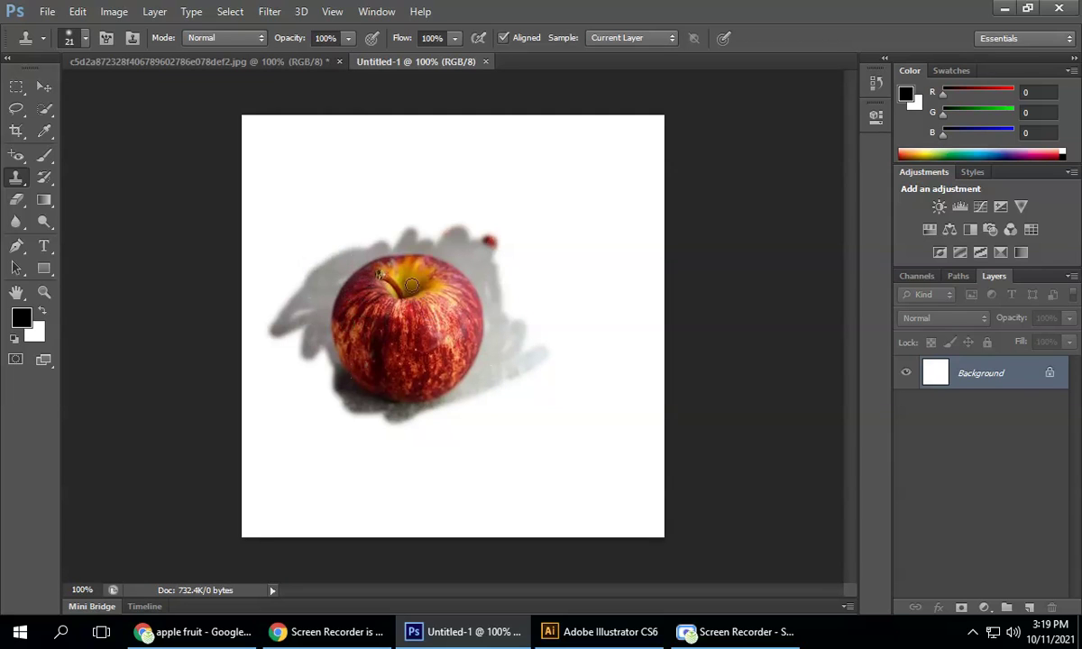
pyautogui.moveTo(404, 400); pyautogui.dragTo(348, 417)
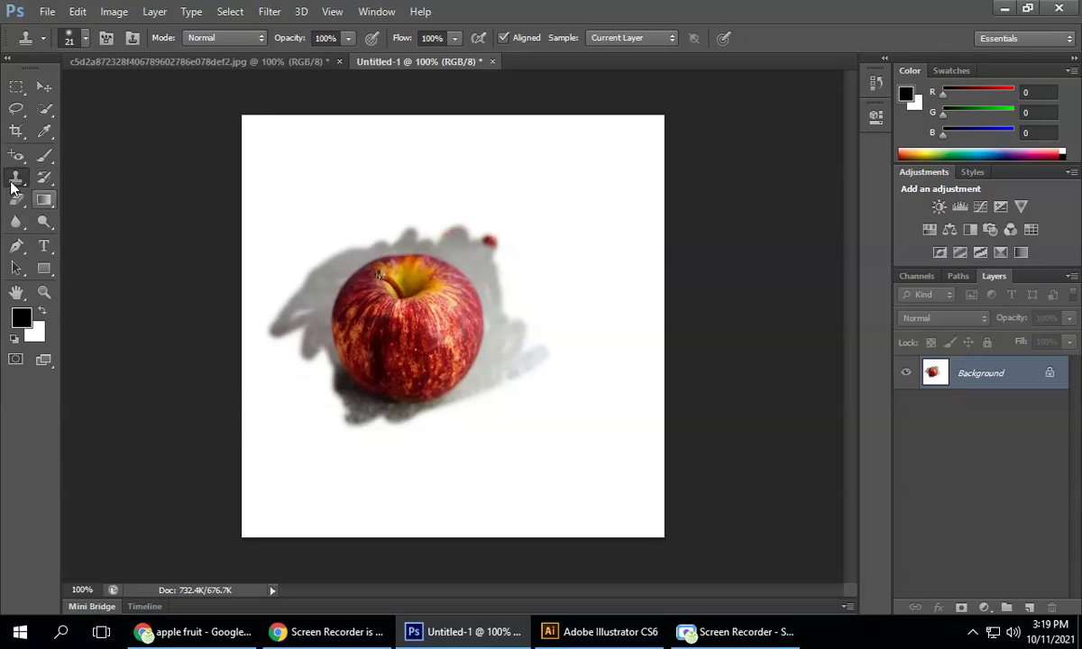
# Step: Return to the red apple photo, resample the apple's front with the Clone Stamp Tool and paint it onto the background at the image's upper left
pyautogui.rightClick(16, 178)
pyautogui.click(113, 171)
pyautogui.click(224, 57)
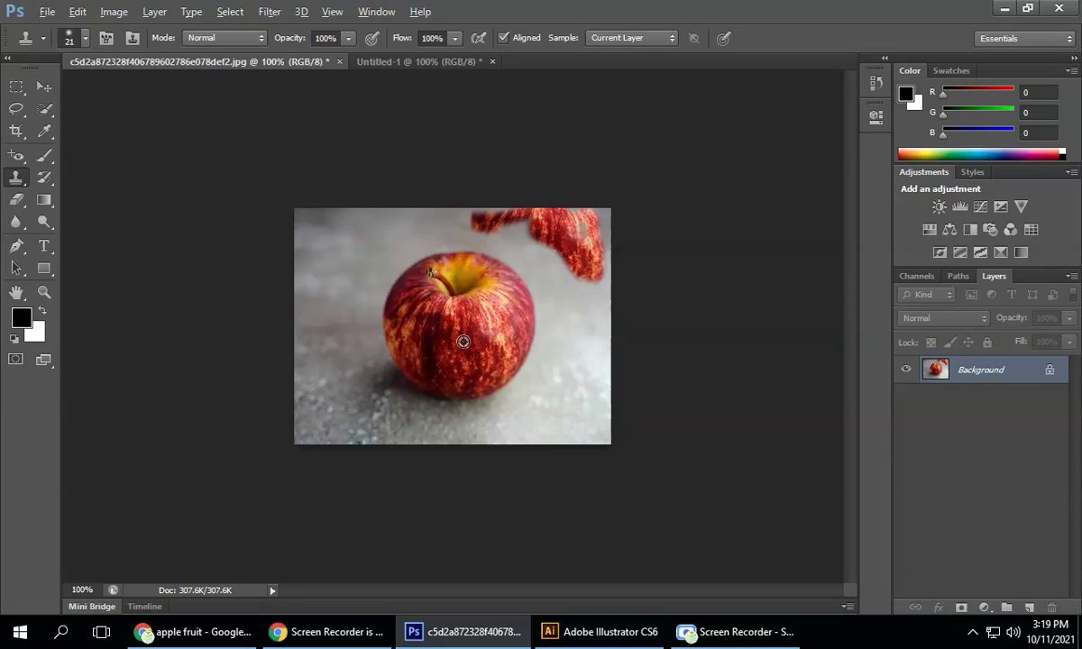
pyautogui.press('alt')
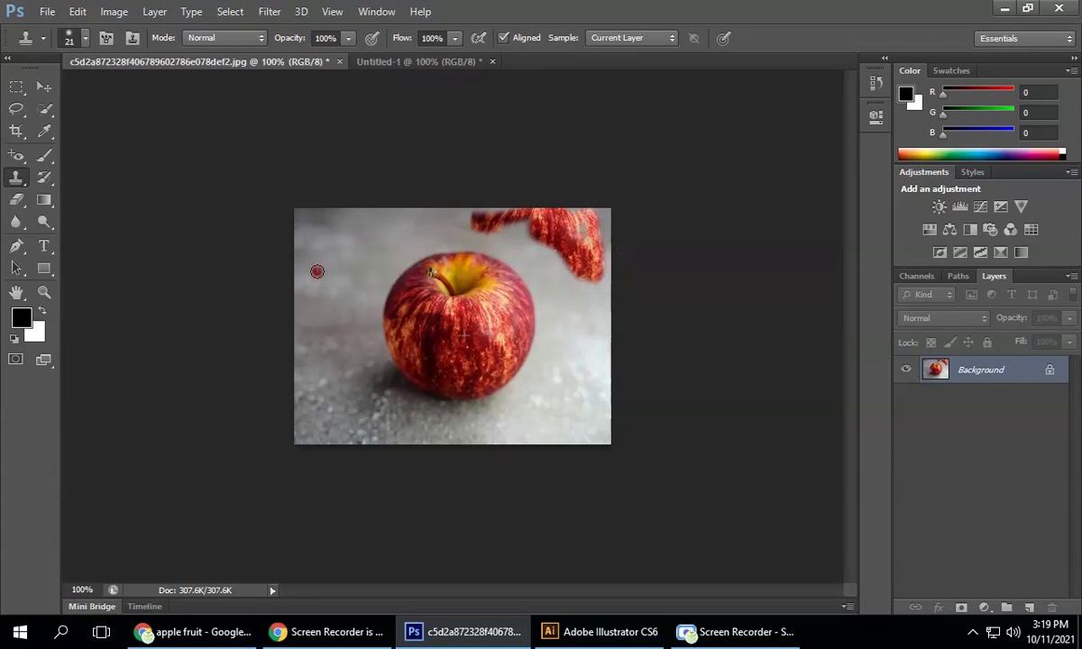
pyautogui.moveTo(320, 284)
pyautogui.mouseDown()
pyautogui.moveTo(357, 268)
pyautogui.moveTo(365, 247)
pyautogui.moveTo(339, 298)
pyautogui.moveTo(331, 282)
pyautogui.moveTo(279, 283)
pyautogui.moveTo(310, 257)
pyautogui.mouseUp()
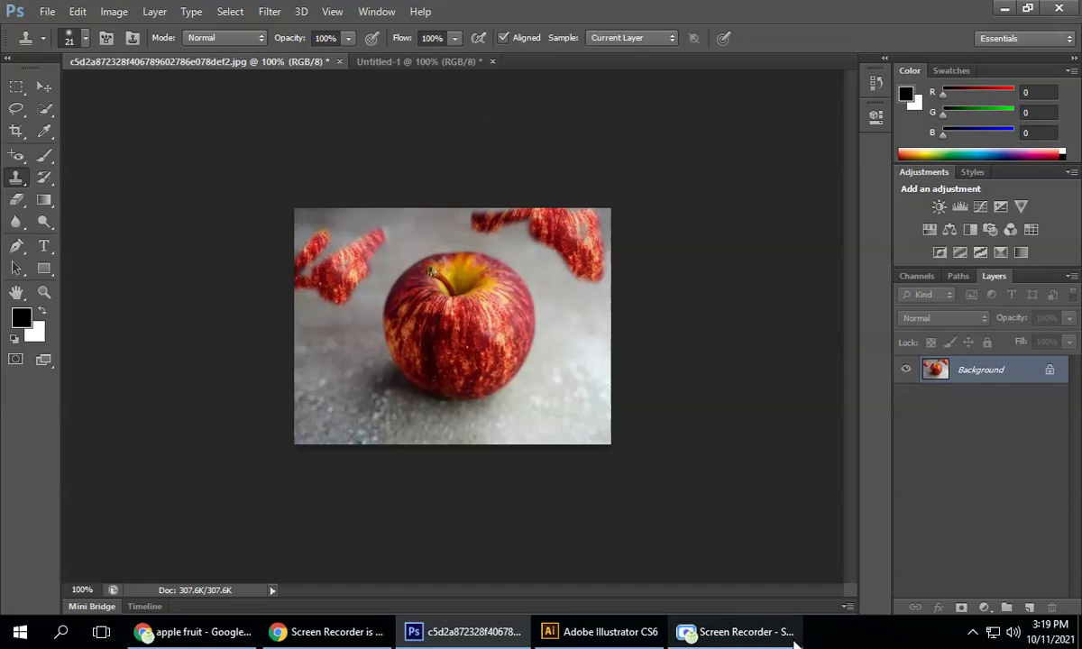
pyautogui.click(735, 632)
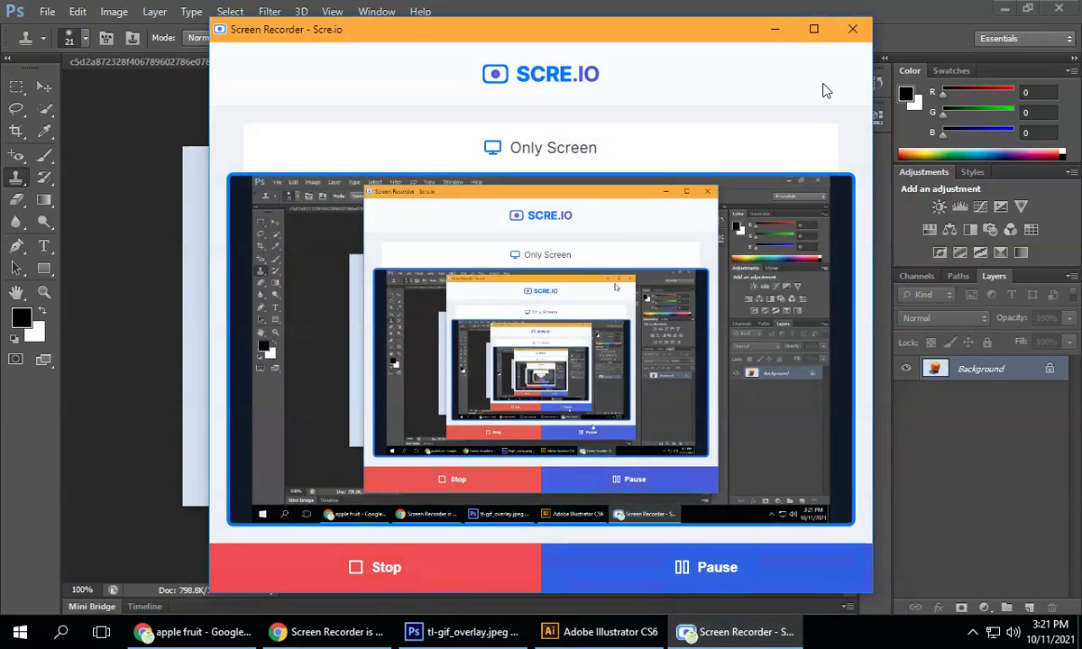
pyautogui.click(773, 29)
# Step: Try cloning the apple's skin onto the pale blue background of tl-gif_overlay.jpeg with the Clone Stamp Tool, and undo the strokes
pyautogui.rightClick(16, 177)
pyautogui.click(91, 165)
pyautogui.click(271, 208)
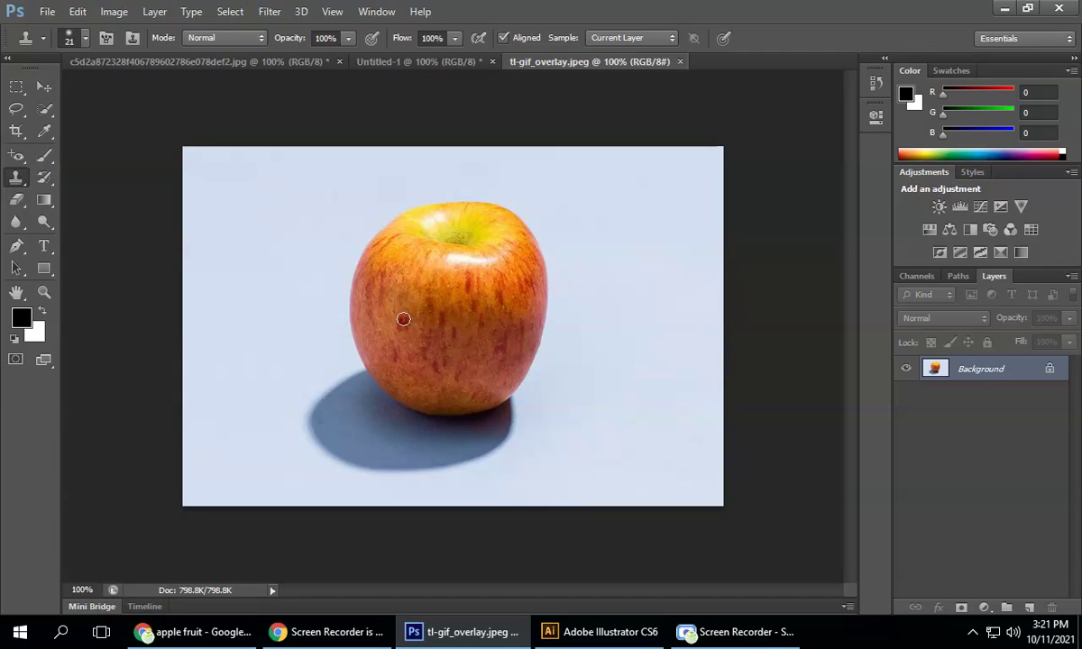
pyautogui.click(557, 182)
pyautogui.hotkey('ctrl', 'z')
pyautogui.moveTo(219, 223)
pyautogui.mouseDown()
pyautogui.moveTo(247, 268)
pyautogui.moveTo(255, 207)
pyautogui.moveTo(269, 265)
pyautogui.moveTo(274, 224)
pyautogui.moveTo(253, 256)
pyautogui.moveTo(226, 239)
pyautogui.mouseUp()
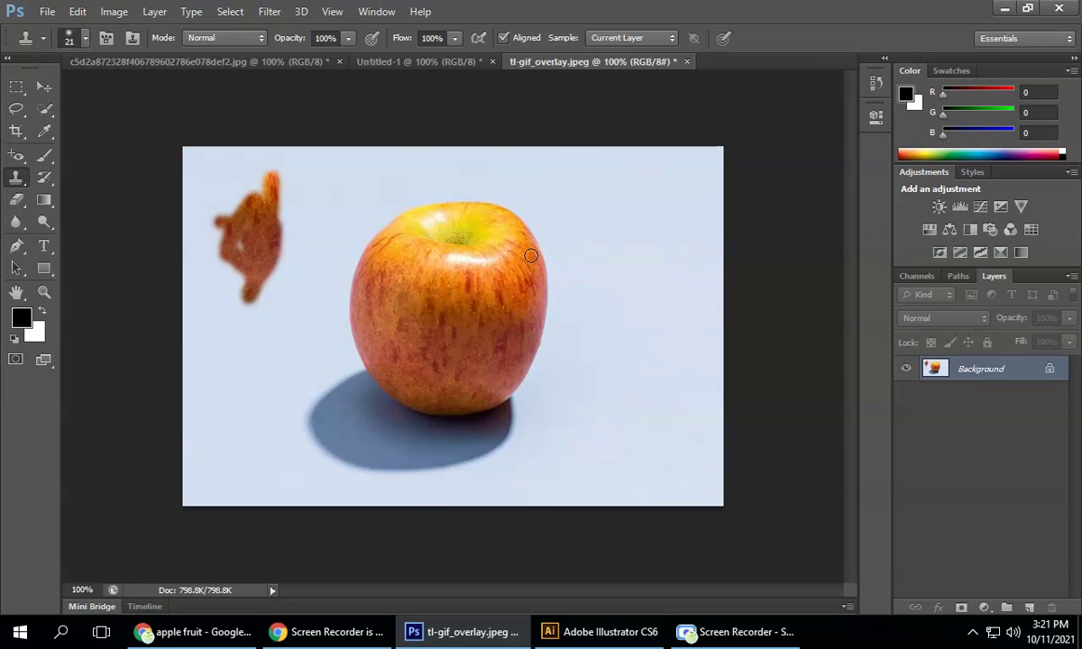
pyautogui.hotkey('ctrl', 'z')
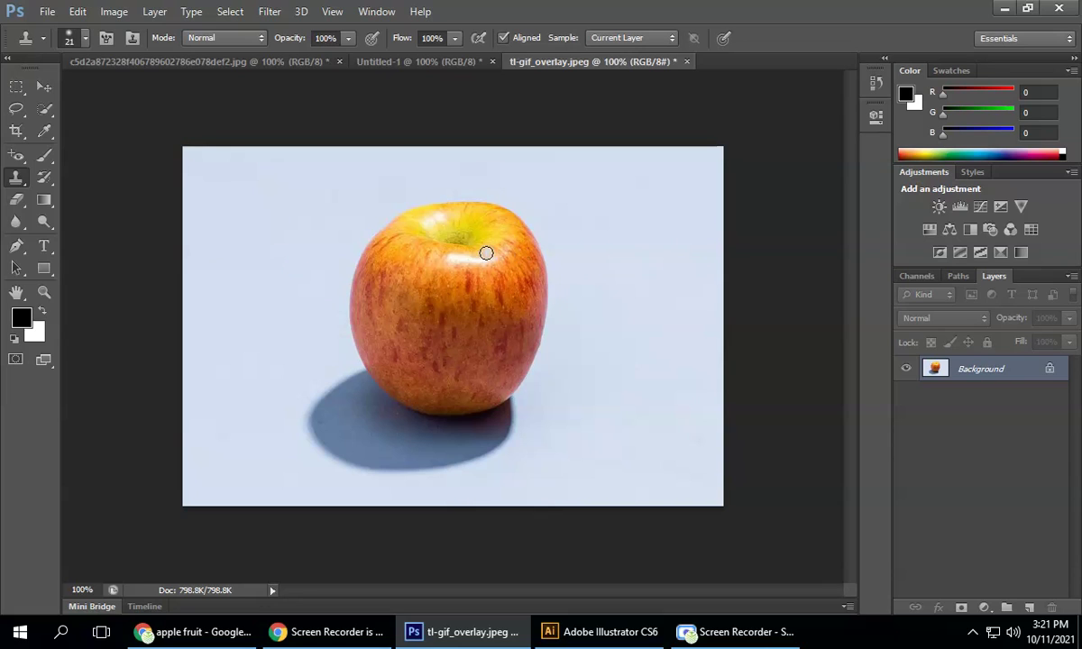
# Step: Enlarge the Clone Stamp brush to 60 px
pyautogui.press(']')
pyautogui.press(']')
pyautogui.press(']')
pyautogui.press(']')
pyautogui.press(']')
pyautogui.press(']')
pyautogui.press(']')
pyautogui.press(']')
pyautogui.press(']')
pyautogui.press(']')
pyautogui.press(']')
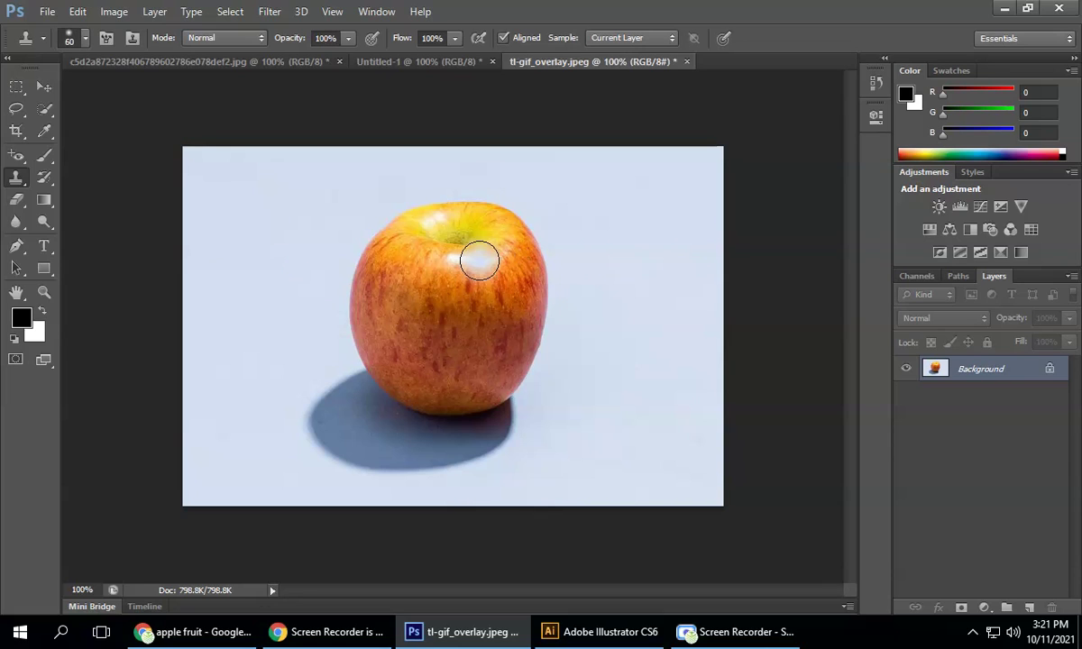
# Step: Enlarge the Clone Stamp brush to 500 px
pyautogui.press(']')
pyautogui.press(']')
pyautogui.press(']')
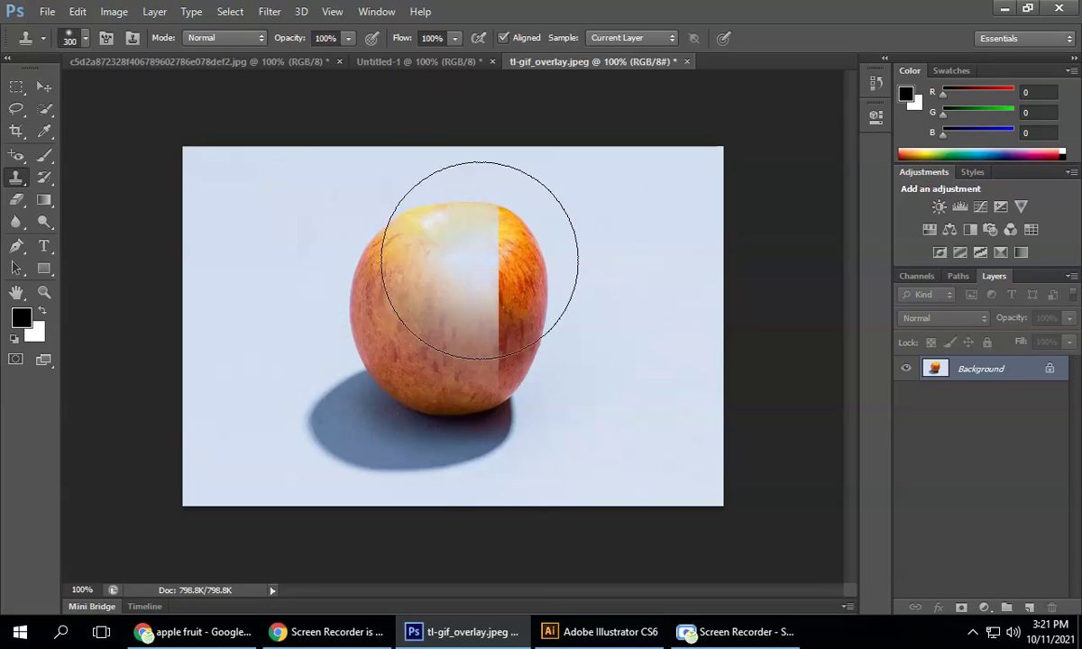
pyautogui.press(']')
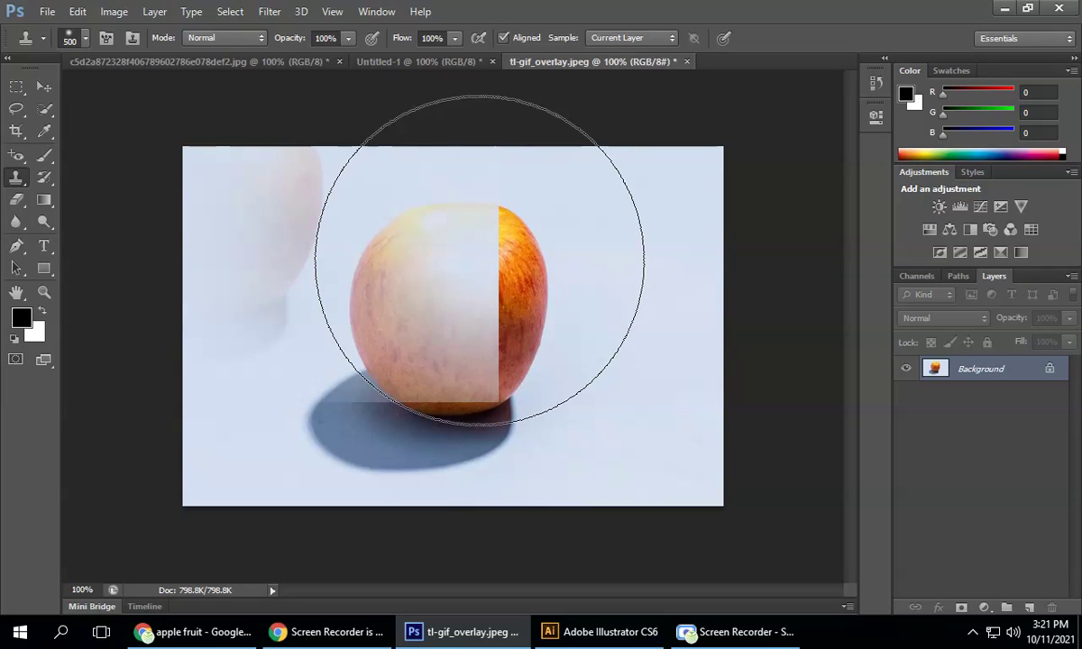
# Step: Reduce the Clone Stamp brush to 50 px
pyautogui.press('[')
pyautogui.press('[')
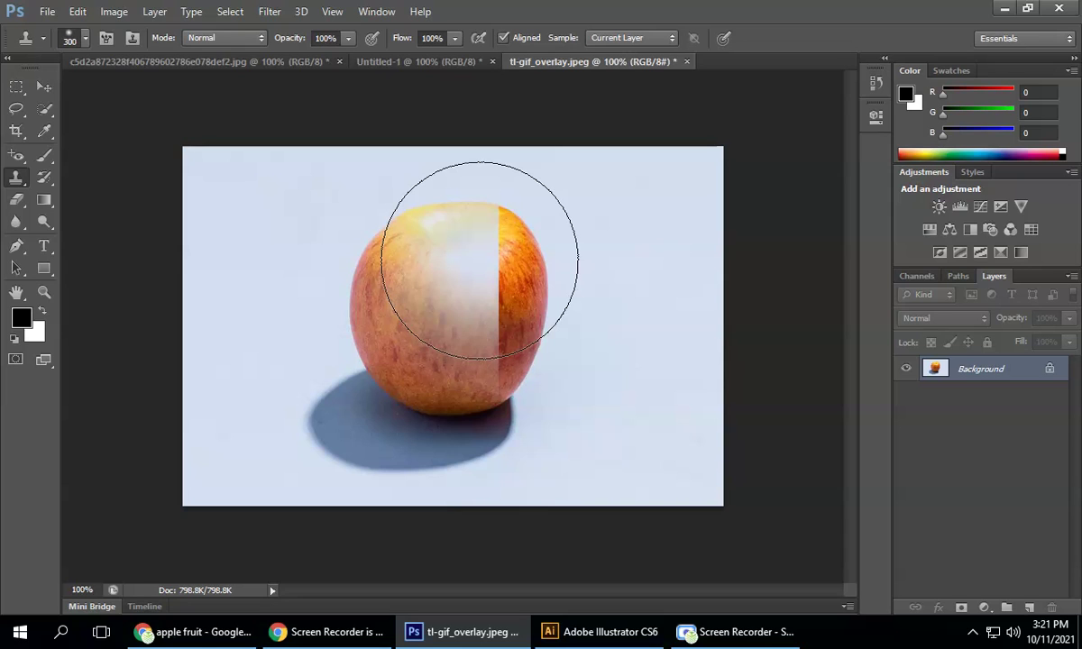
pyautogui.press('[')
pyautogui.press('[')
pyautogui.press('[')
pyautogui.press('[')
pyautogui.press('[')
pyautogui.press('[')
pyautogui.press('[')
pyautogui.press('[')
pyautogui.press('[')
pyautogui.press('[')
pyautogui.press('[')
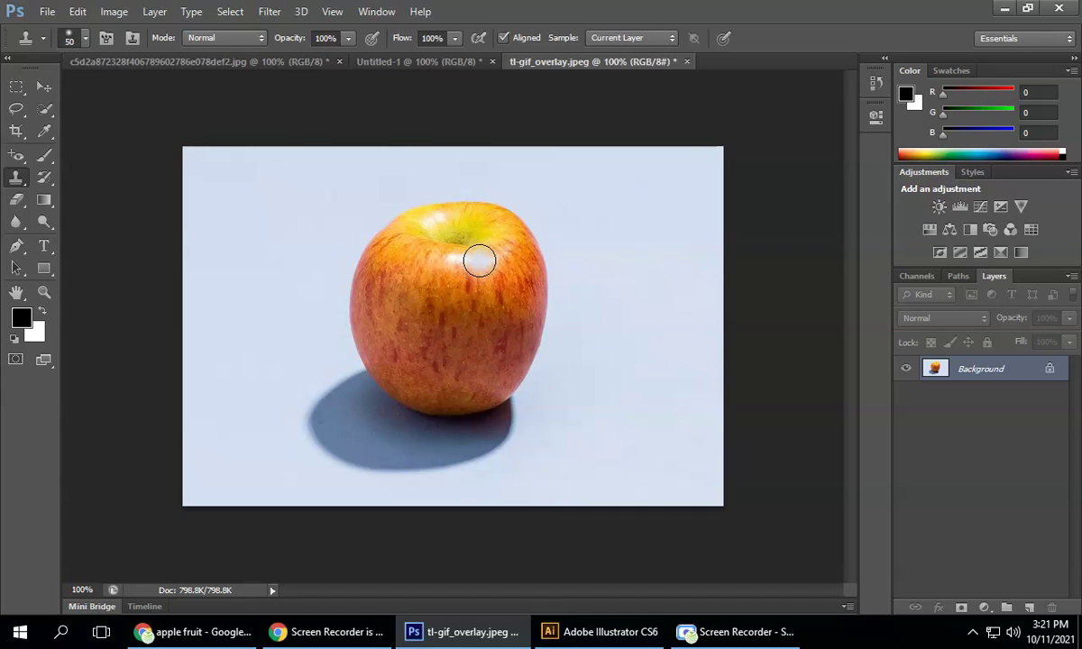
# Step: Enlarge the Clone Stamp brush to at least 250 px and bring it back down to 50 px
pyautogui.press(']')
pyautogui.press(']')
pyautogui.press(']')
pyautogui.press(']')
pyautogui.press(']')
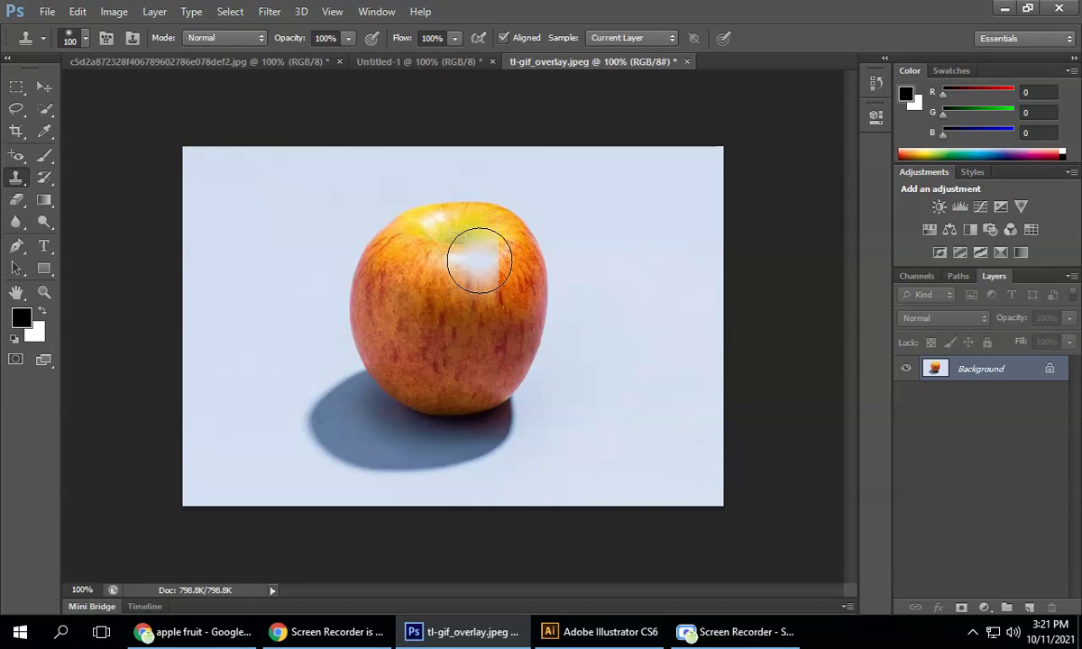
pyautogui.press(']')
pyautogui.press(']')
pyautogui.press(']')
pyautogui.press(']')
pyautogui.press(']')
pyautogui.press(']')
pyautogui.press(']')
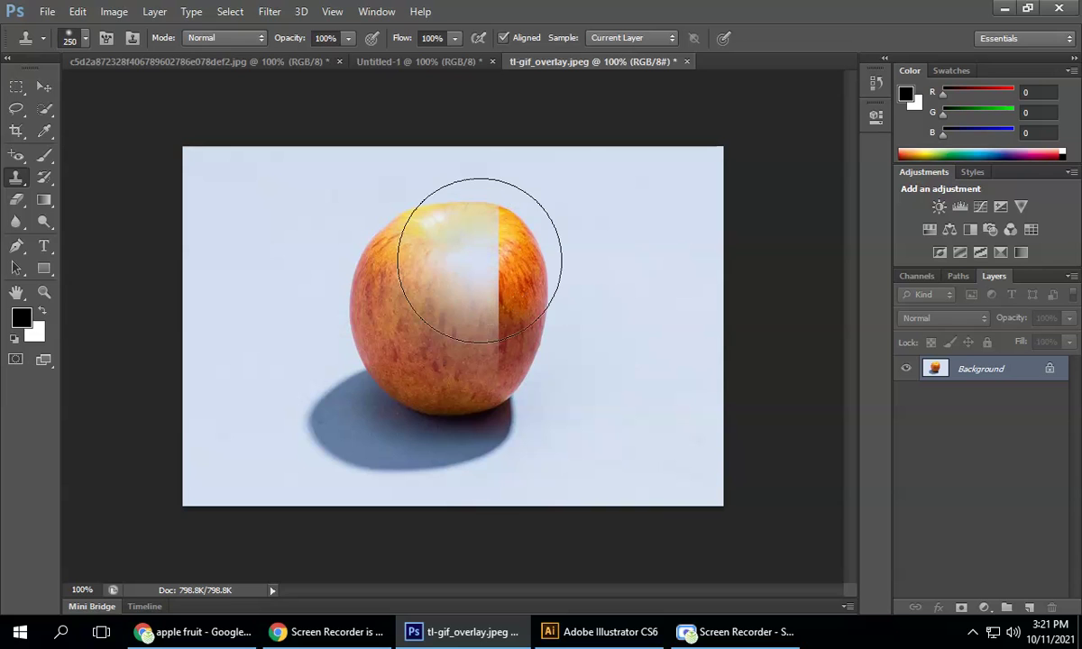
pyautogui.press(']')
pyautogui.press('[')
pyautogui.press('[')
pyautogui.press('[')
pyautogui.press('[')
pyautogui.press('[')
pyautogui.press('[')
pyautogui.press('[')
pyautogui.press('[')
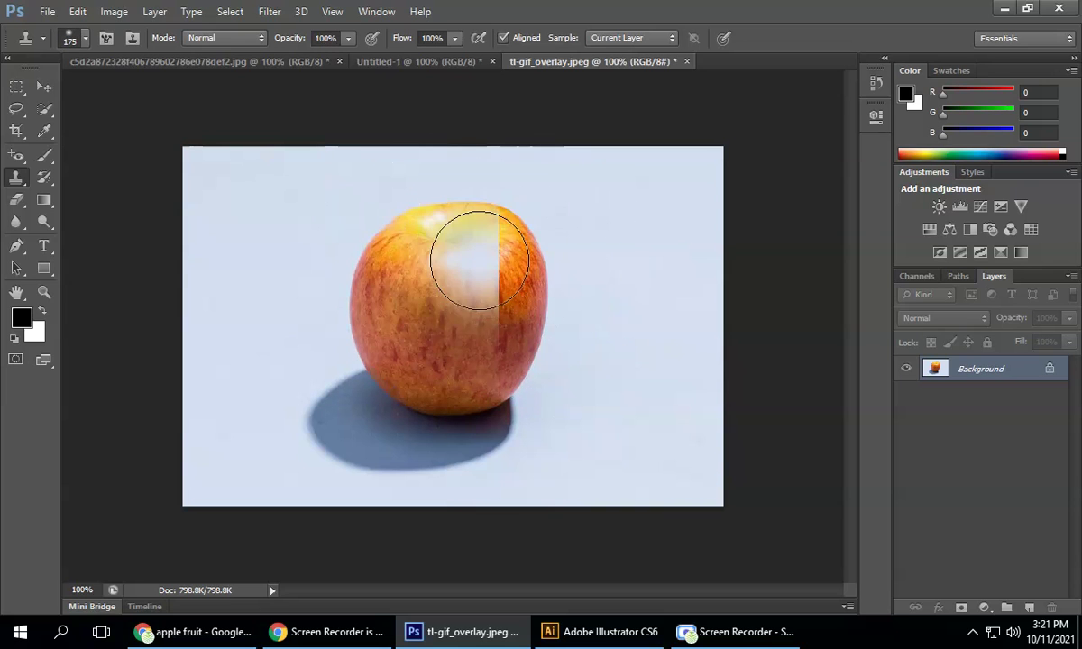
pyautogui.press('[')
pyautogui.press('[')
pyautogui.press('[')
pyautogui.press('[')
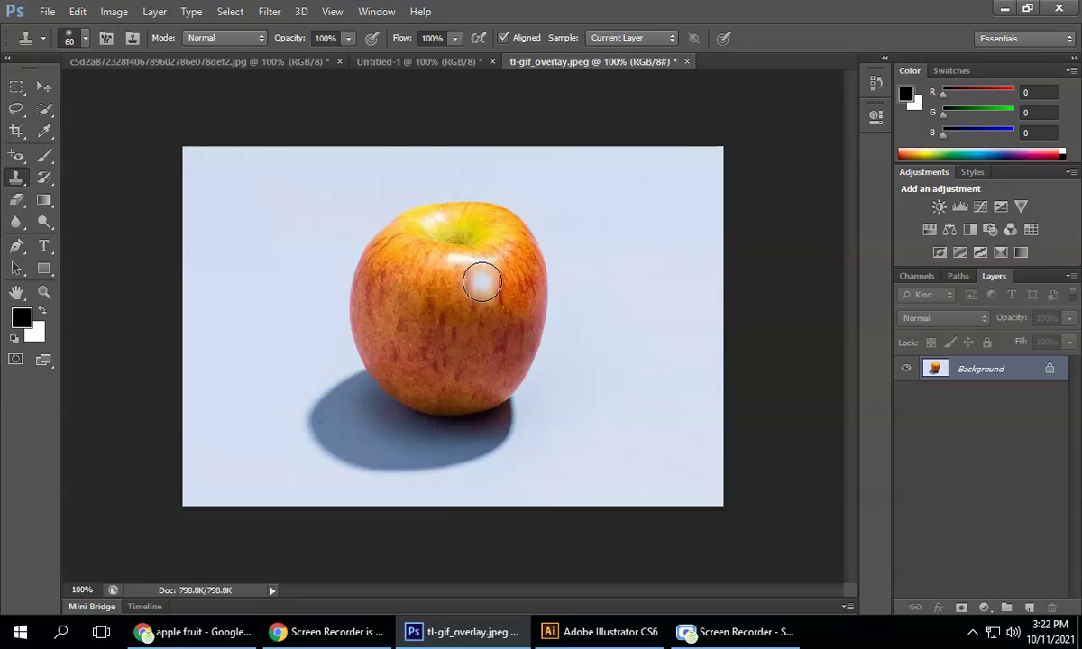
pyautogui.press('[')
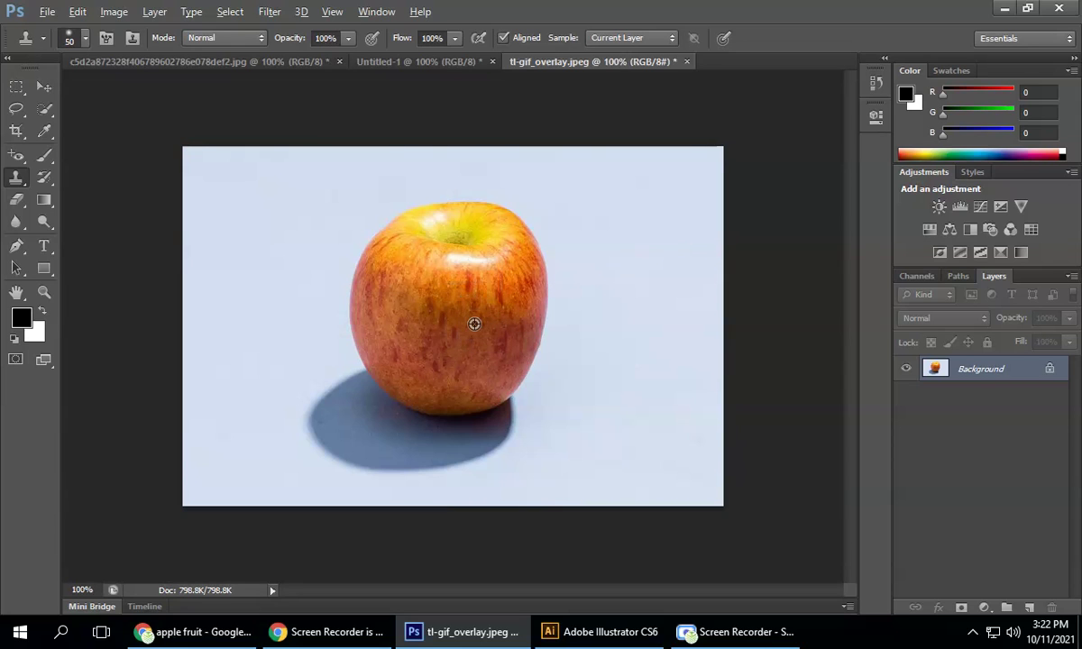
# Step: Try cloning the apple from its front onto the background at the image's upper right with the Clone Stamp Tool, and undo the stroke
pyautogui.moveTo(622, 237)
pyautogui.mouseDown()
pyautogui.moveTo(680, 310)
pyautogui.moveTo(648, 227)
pyautogui.moveTo(648, 368)
pyautogui.moveTo(642, 229)
pyautogui.moveTo(602, 284)
pyautogui.moveTo(611, 277)
pyautogui.moveTo(582, 241)
pyautogui.moveTo(546, 246)
pyautogui.moveTo(585, 331)
pyautogui.moveTo(550, 185)
pyautogui.moveTo(555, 324)
pyautogui.moveTo(561, 232)
pyautogui.moveTo(493, 219)
pyautogui.moveTo(573, 343)
pyautogui.moveTo(606, 219)
pyautogui.moveTo(672, 201)
pyautogui.moveTo(549, 168)
pyautogui.moveTo(693, 167)
pyautogui.moveTo(759, 190)
pyautogui.moveTo(659, 283)
pyautogui.moveTo(673, 208)
pyautogui.moveTo(717, 208)
pyautogui.moveTo(704, 290)
pyautogui.moveTo(653, 331)
pyautogui.moveTo(546, 357)
pyautogui.moveTo(695, 325)
pyautogui.moveTo(640, 342)
pyautogui.moveTo(595, 320)
pyautogui.moveTo(691, 328)
pyautogui.moveTo(494, 342)
pyautogui.moveTo(496, 253)
pyautogui.moveTo(594, 351)
pyautogui.moveTo(643, 358)
pyautogui.moveTo(497, 305)
pyautogui.moveTo(454, 348)
pyautogui.moveTo(497, 285)
pyautogui.mouseUp()
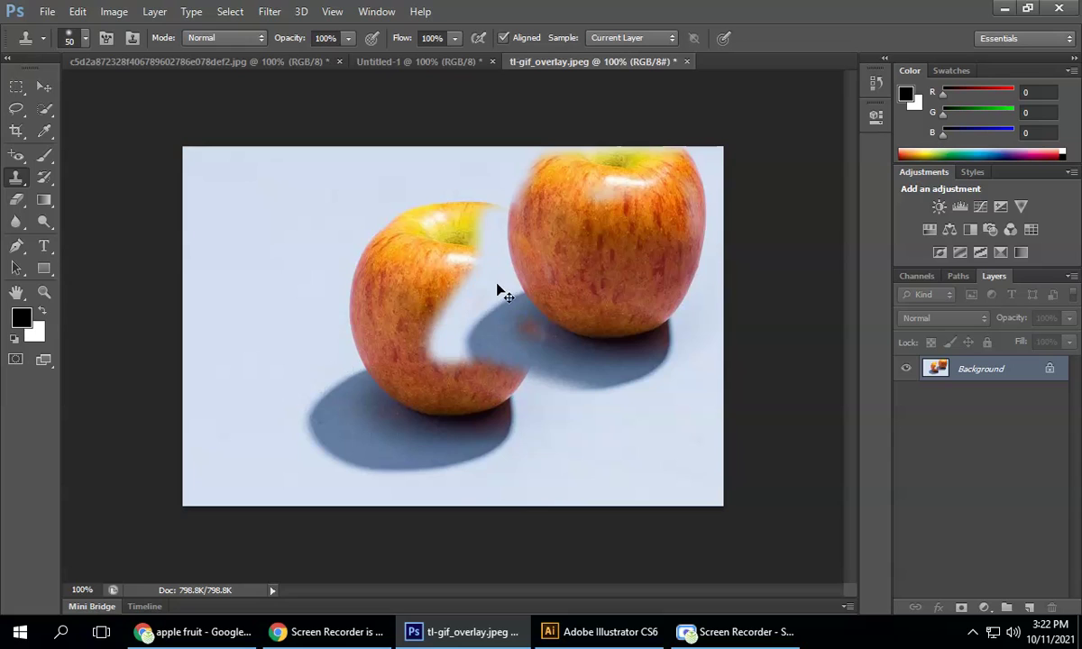
pyautogui.hotkey('ctrl', 'z')
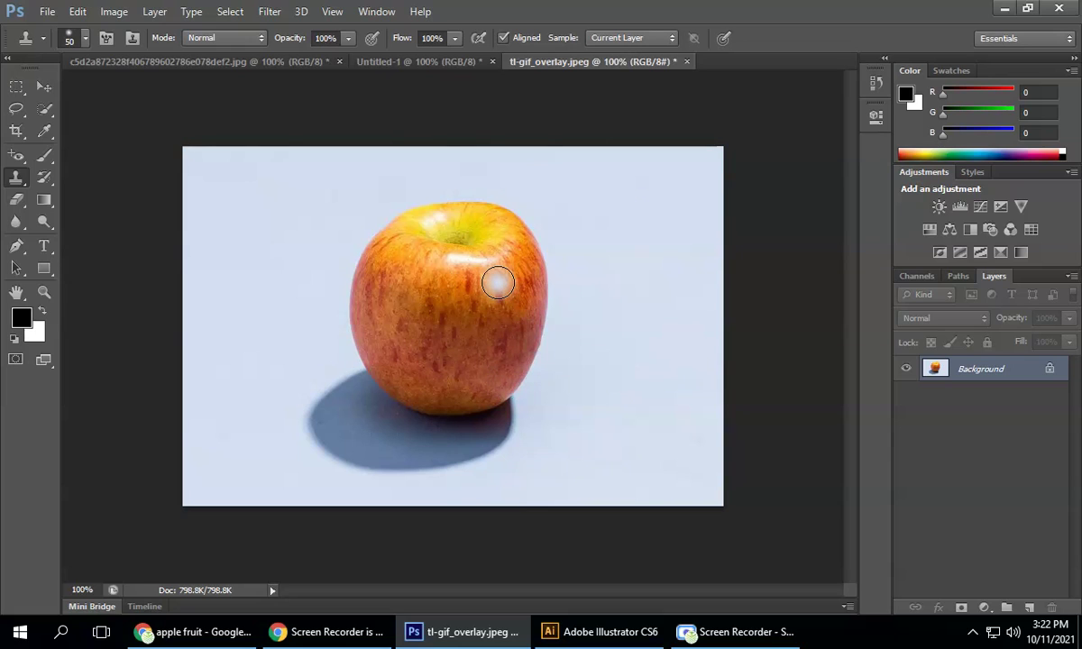
# Step: In the Untitled-1 document, paint part of the sampled orange apple to the left of the red apple with the Clone Stamp Tool
pyautogui.click(365, 60)
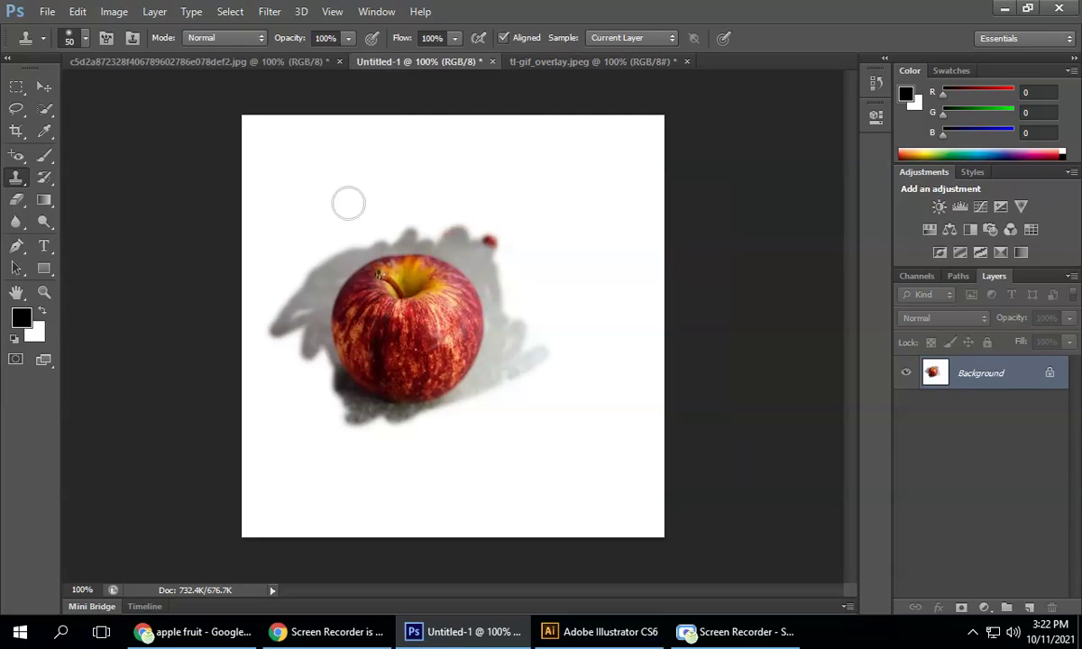
pyautogui.moveTo(327, 376)
pyautogui.mouseDown()
pyautogui.moveTo(307, 217)
pyautogui.moveTo(231, 483)
pyautogui.moveTo(274, 276)
pyautogui.moveTo(327, 468)
pyautogui.moveTo(320, 296)
pyautogui.moveTo(330, 288)
pyautogui.moveTo(297, 385)
pyautogui.moveTo(291, 326)
pyautogui.mouseUp()
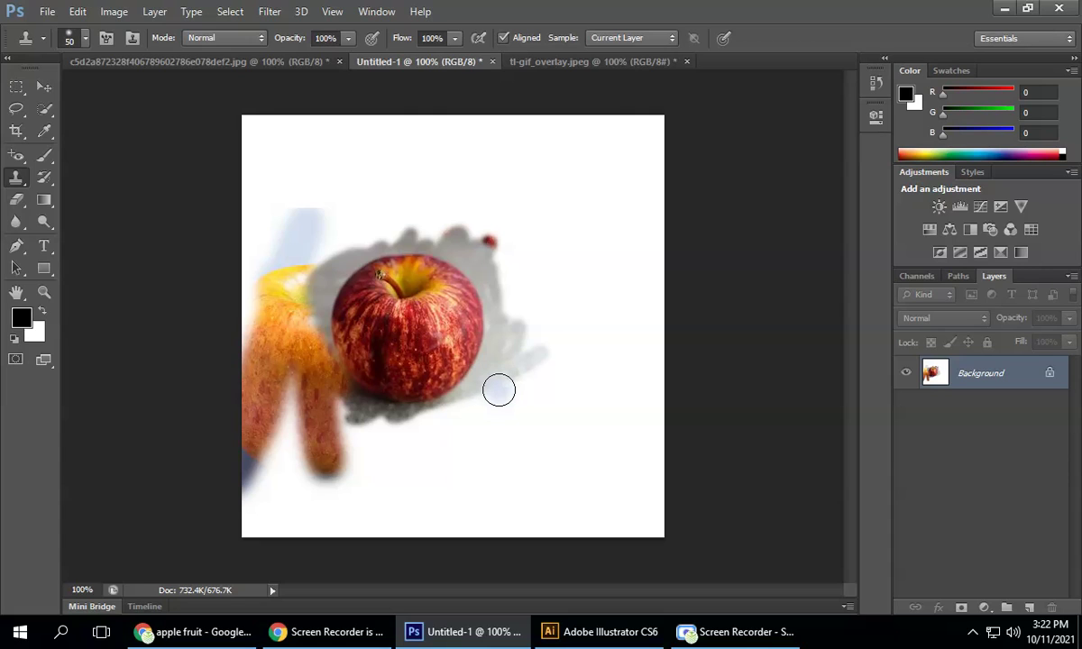
# Step: Close tl-gif_overlay.jpeg without saving its changes
pyautogui.click(551, 64)
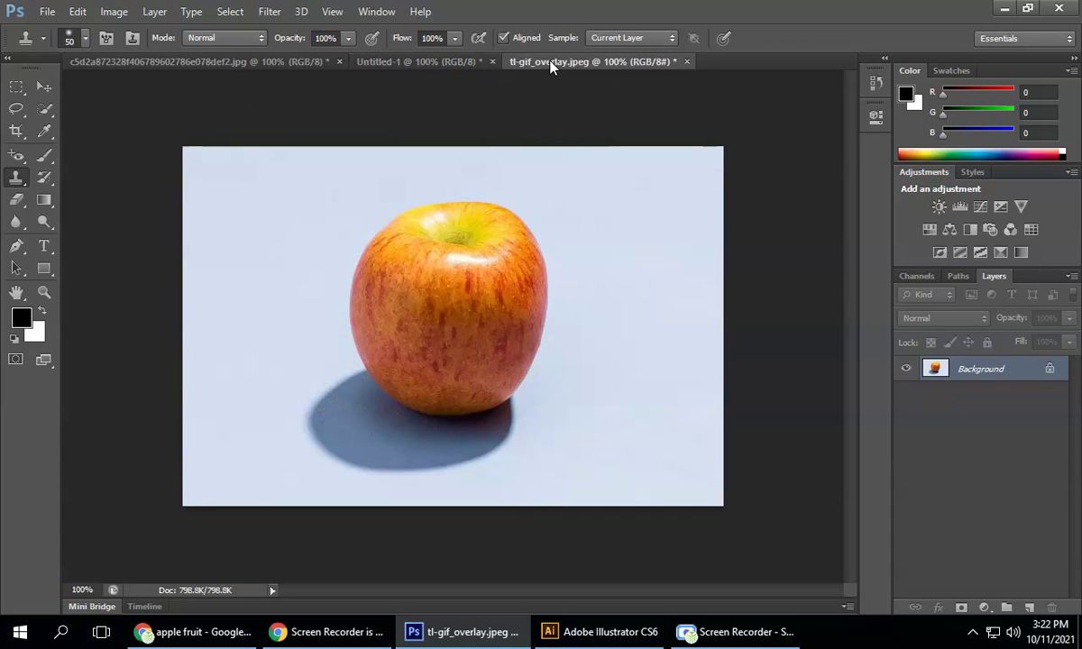
pyautogui.click(687, 61)
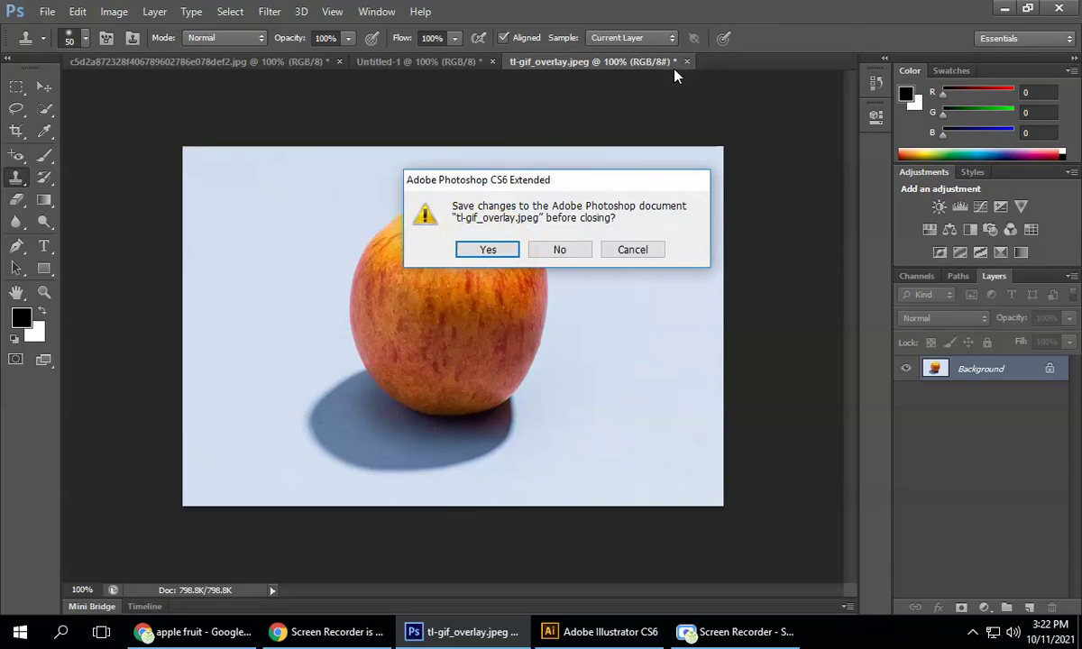
pyautogui.click(561, 250)
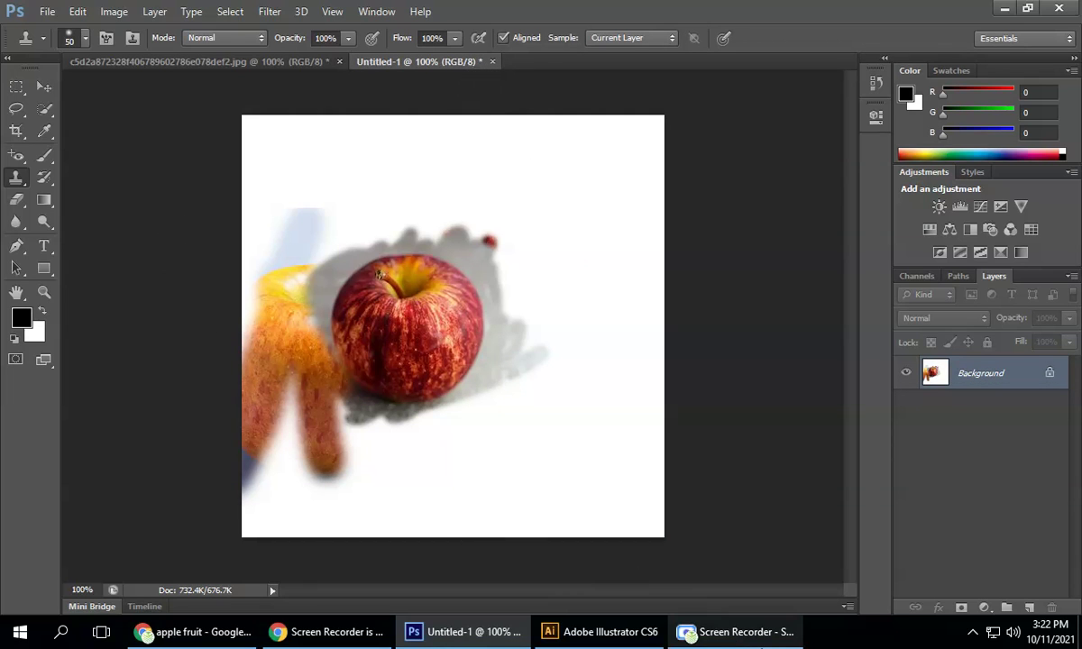
pyautogui.click(753, 636)
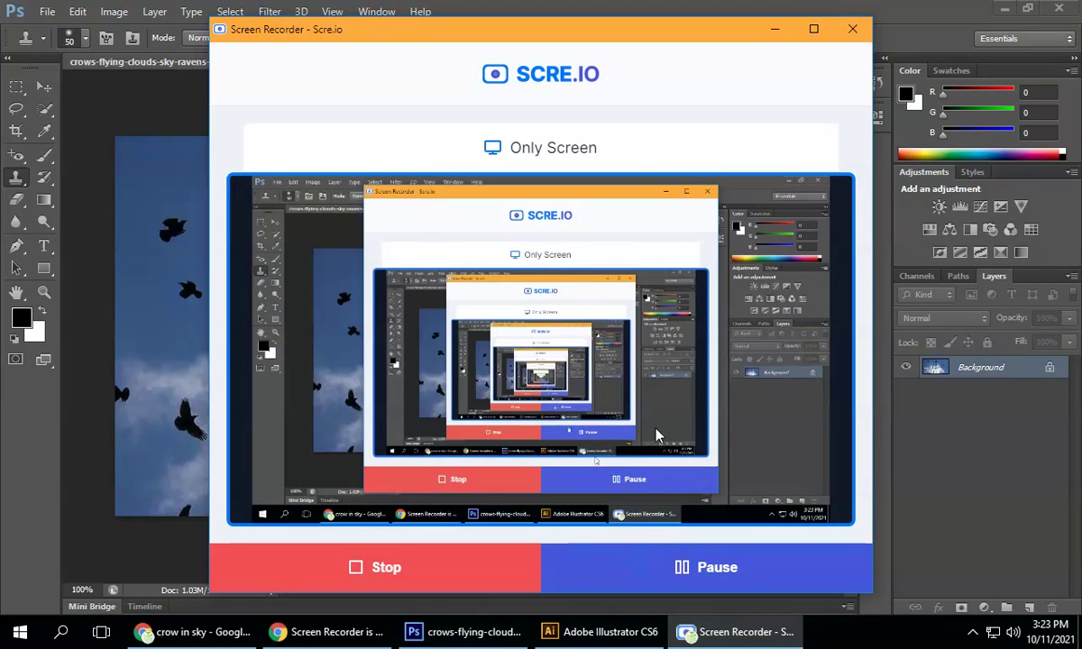
pyautogui.click(774, 28)
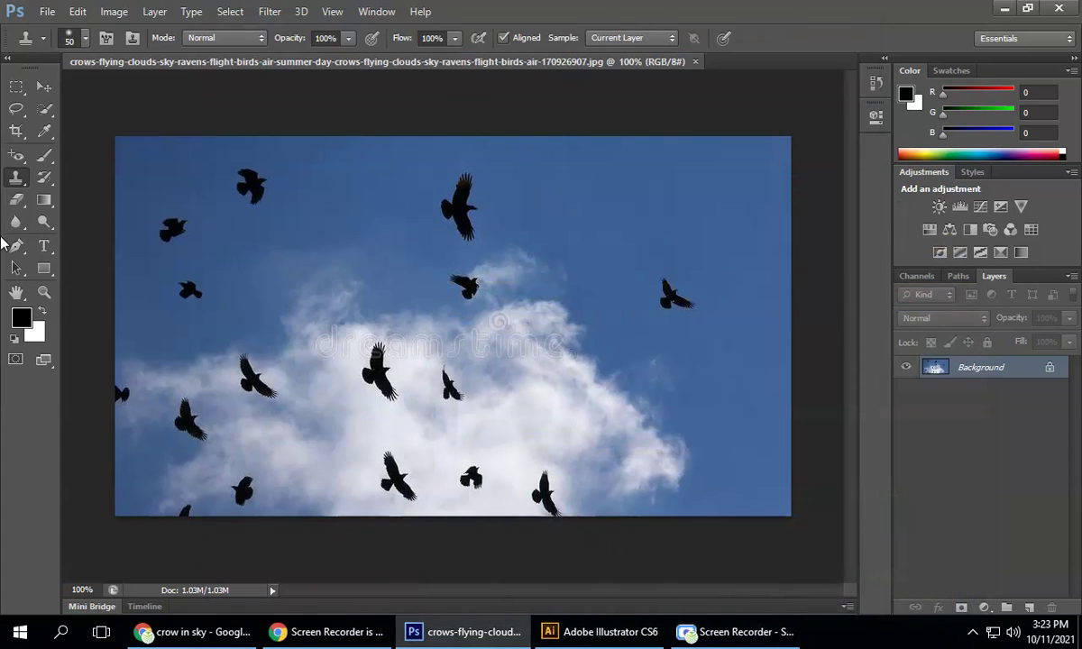
# Step: Outline the topmost crow at the photo's upper left with the Patch Tool, remove it with a Content-Aware fill at 100% opacity, and deselect
pyautogui.rightClick(25, 162)
pyautogui.click(73, 185)
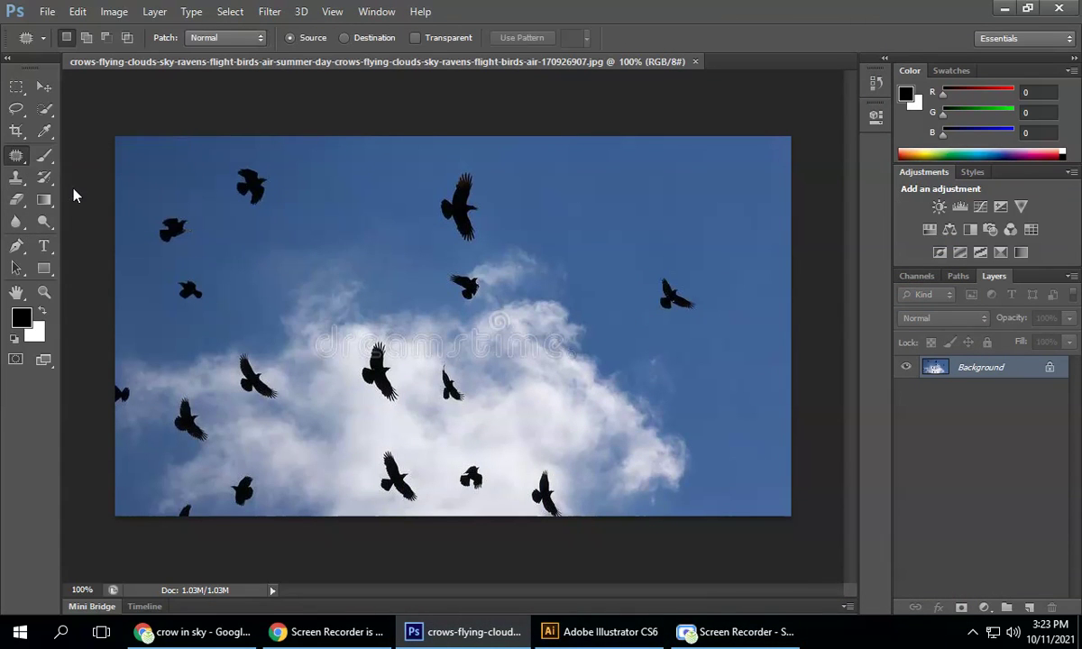
pyautogui.rightClick(17, 165)
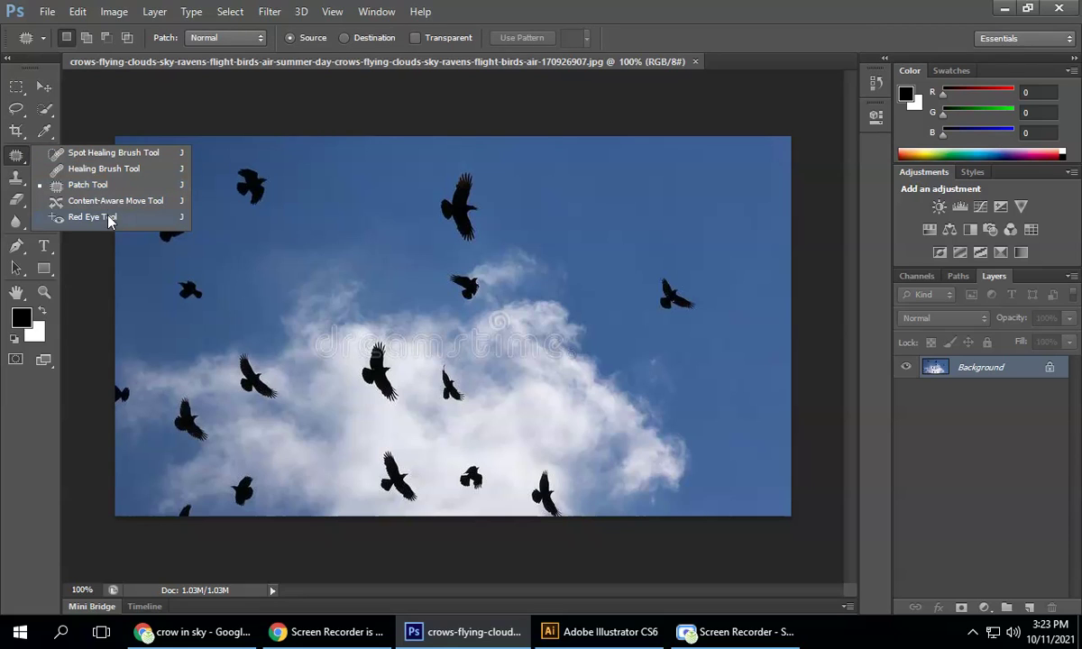
pyautogui.click(105, 185)
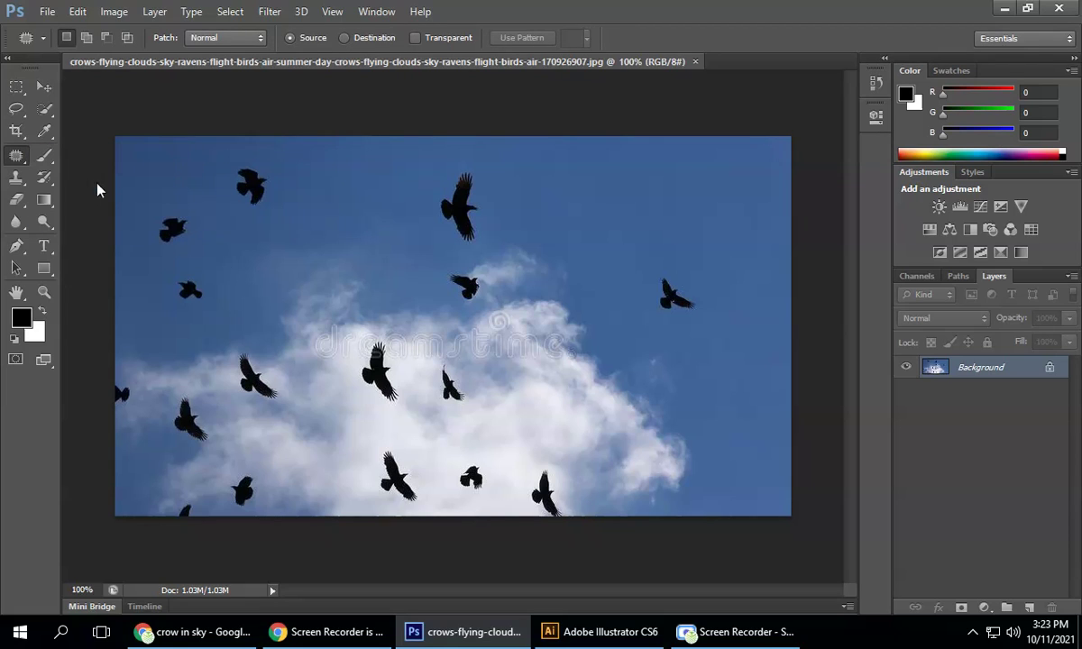
pyautogui.moveTo(240, 163)
pyautogui.mouseDown()
pyautogui.moveTo(260, 157)
pyautogui.moveTo(270, 183)
pyautogui.moveTo(235, 207)
pyautogui.moveTo(233, 167)
pyautogui.mouseUp()
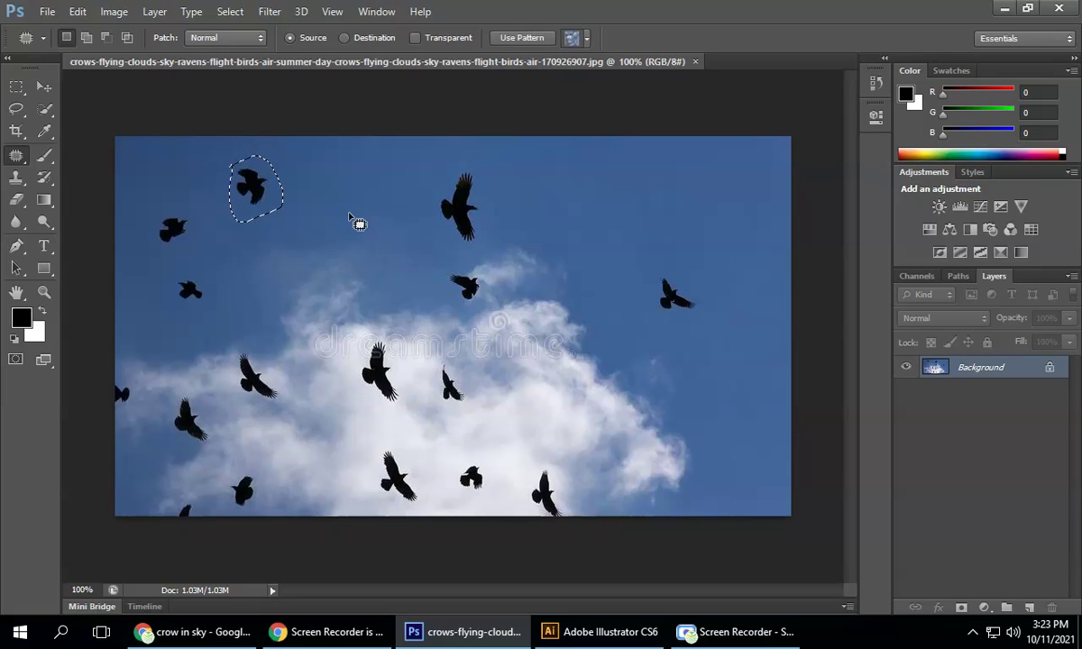
pyautogui.hotkey('shift', 'F5')
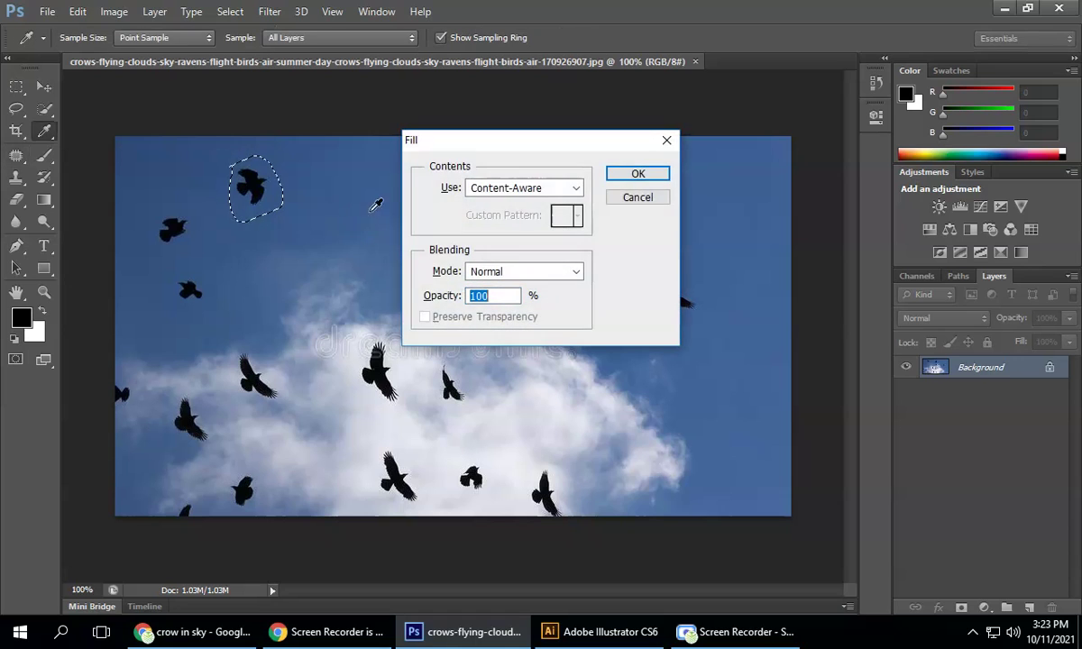
pyautogui.click(631, 175)
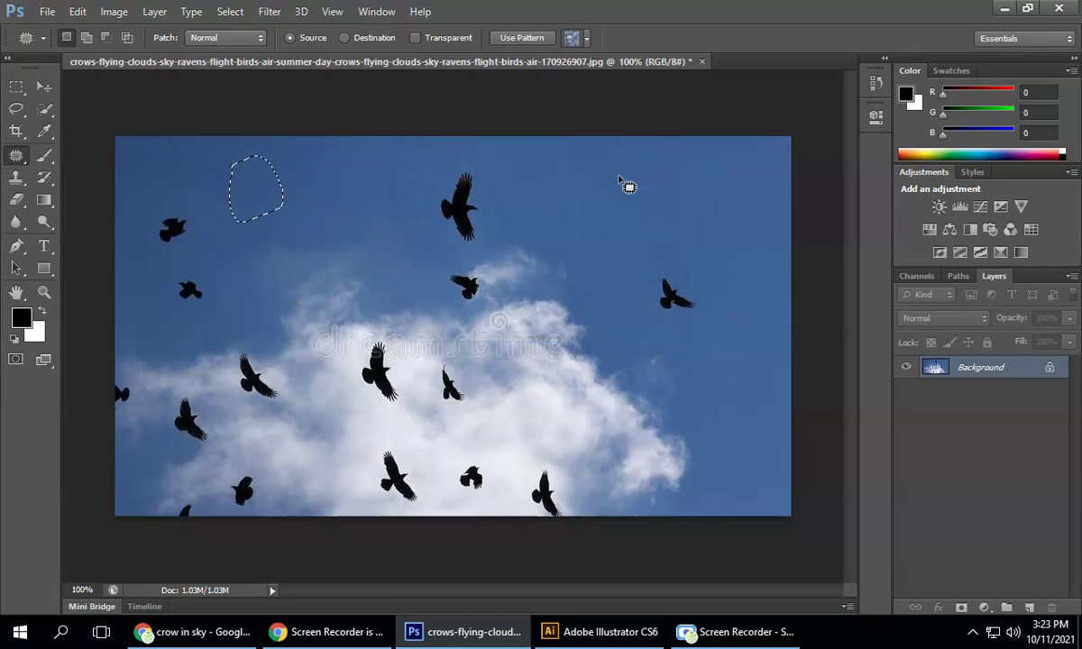
pyautogui.hotkey('ctrl', 'd')
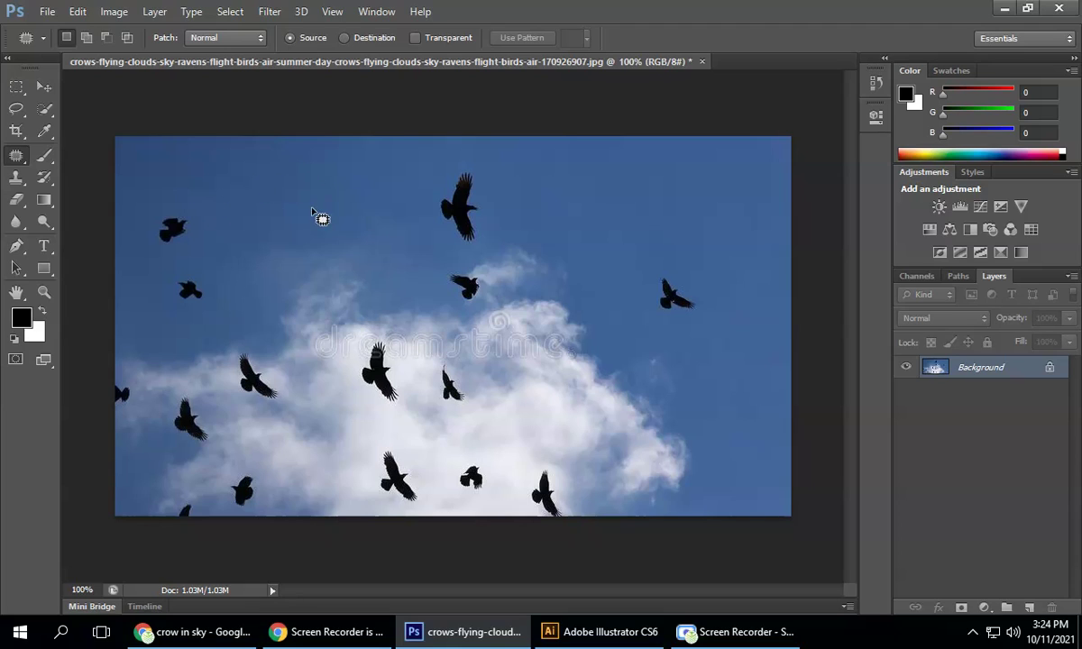
# Step: Outline the upper of the two crows near the sky's left edge with the Patch Tool, remove it with a Content-Aware fill, and deselect
pyautogui.moveTo(169, 250)
pyautogui.mouseDown()
pyautogui.moveTo(206, 230)
pyautogui.moveTo(186, 204)
pyautogui.moveTo(150, 209)
pyautogui.moveTo(141, 227)
pyautogui.moveTo(173, 255)
pyautogui.mouseUp()
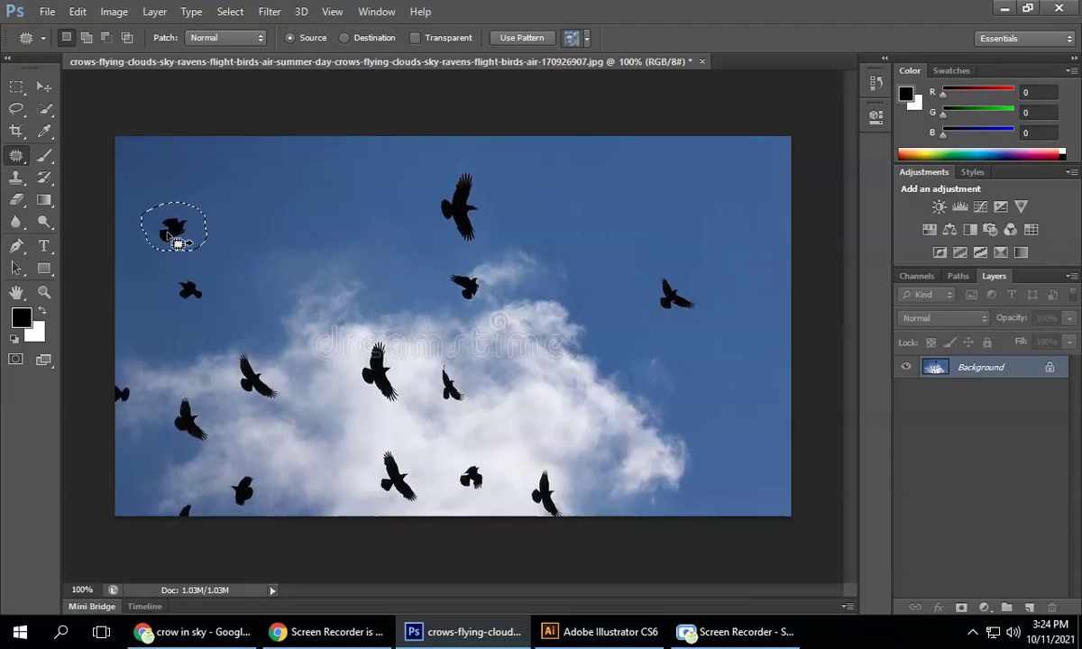
pyautogui.moveTo(180, 232); pyautogui.dragTo(200, 246)
pyautogui.hotkey('shift', 'F5')
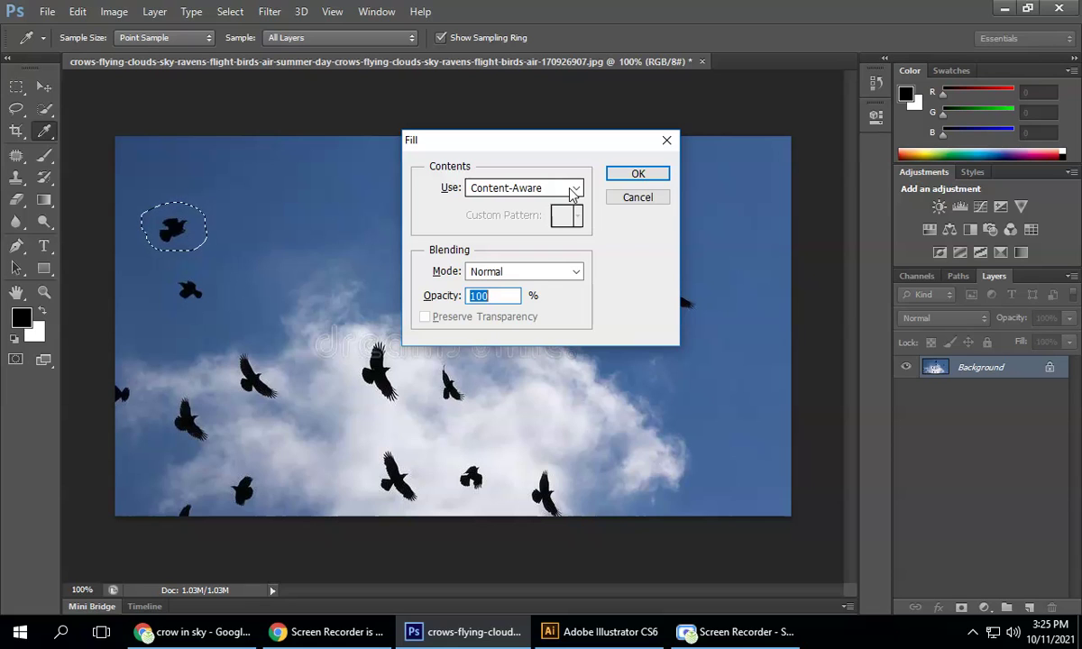
pyautogui.click(640, 175)
pyautogui.press('j')
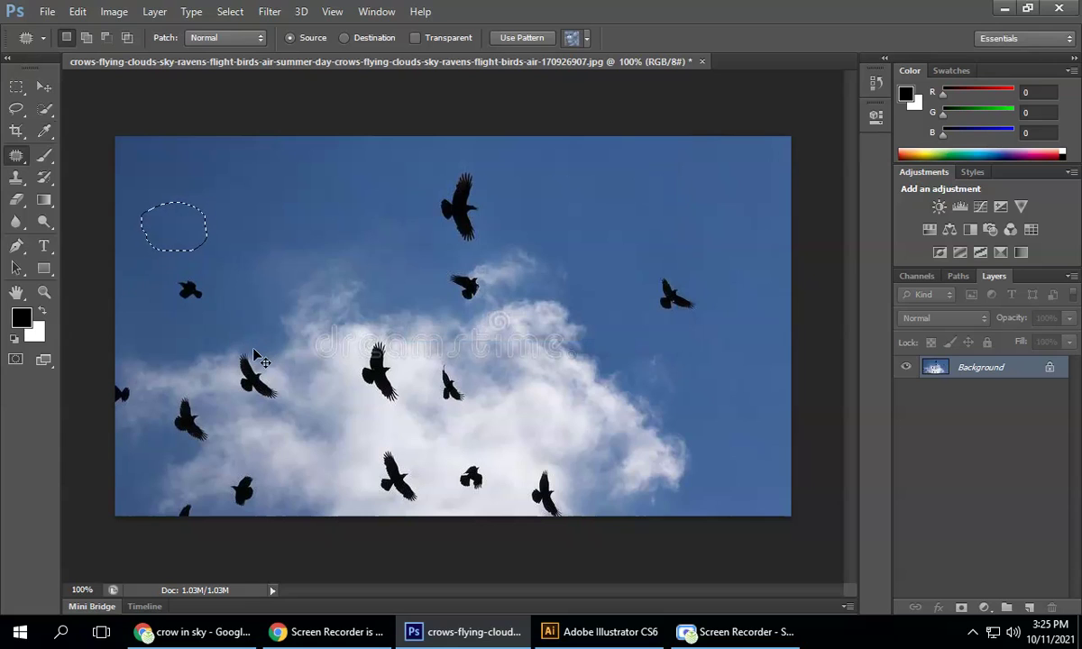
pyautogui.hotkey('ctrl', 'd')
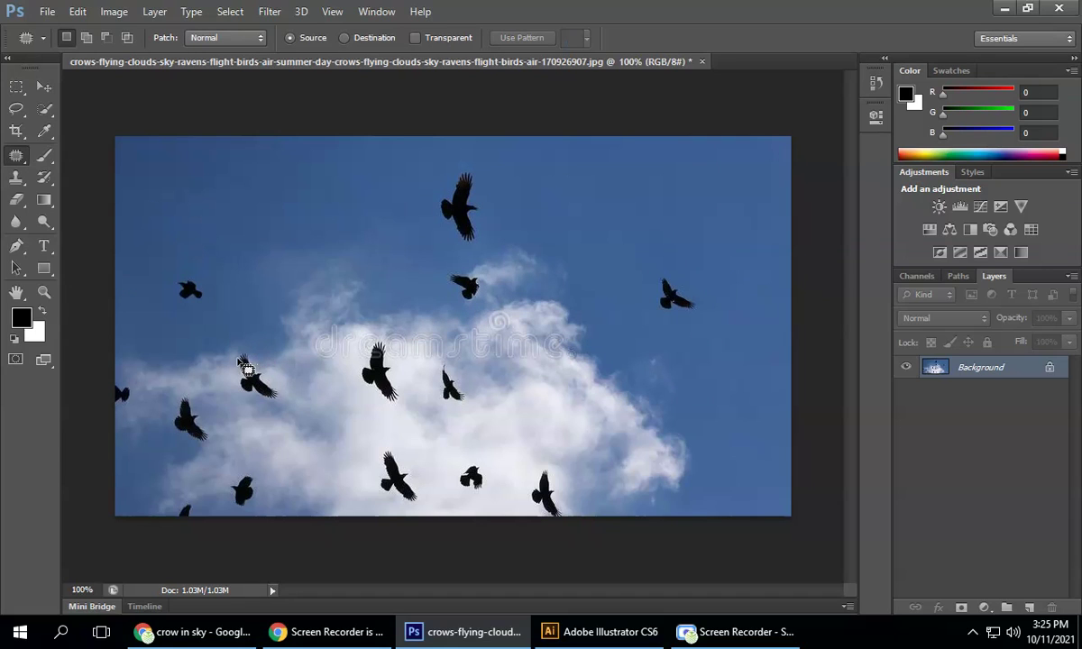
# Step: Outline the small crow above the clouds at the photo's left with the Patch Tool, remove it with a Content-Aware fill, and deselect
pyautogui.moveTo(188, 308)
pyautogui.mouseDown()
pyautogui.moveTo(207, 282)
pyautogui.moveTo(181, 272)
pyautogui.moveTo(187, 310)
pyautogui.mouseUp()
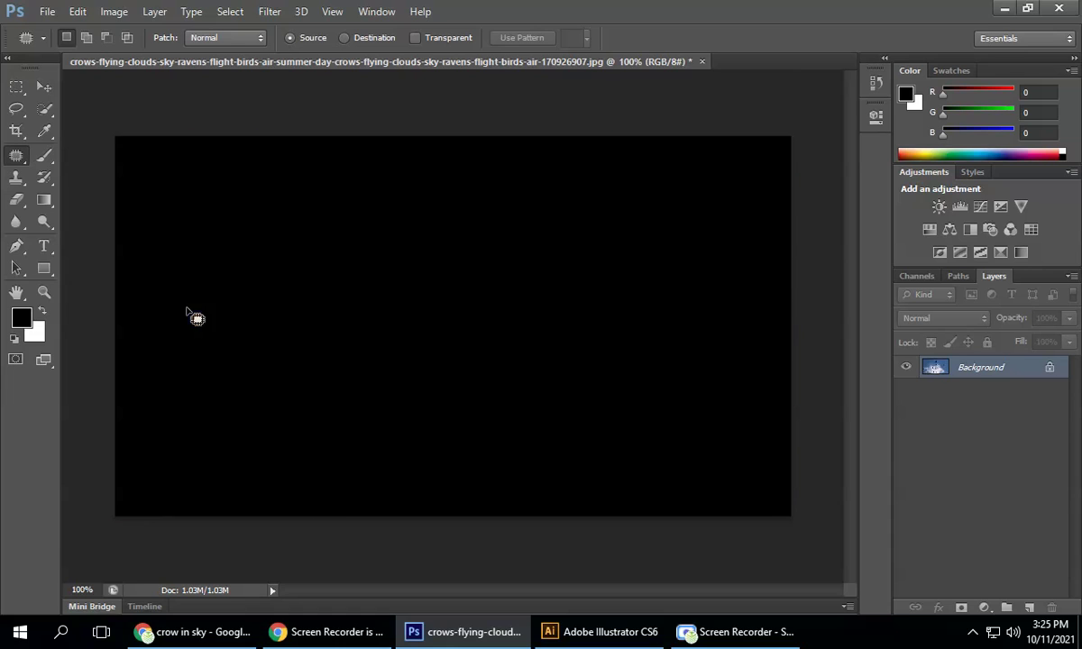
pyautogui.hotkey('shift', 'BackSpace')
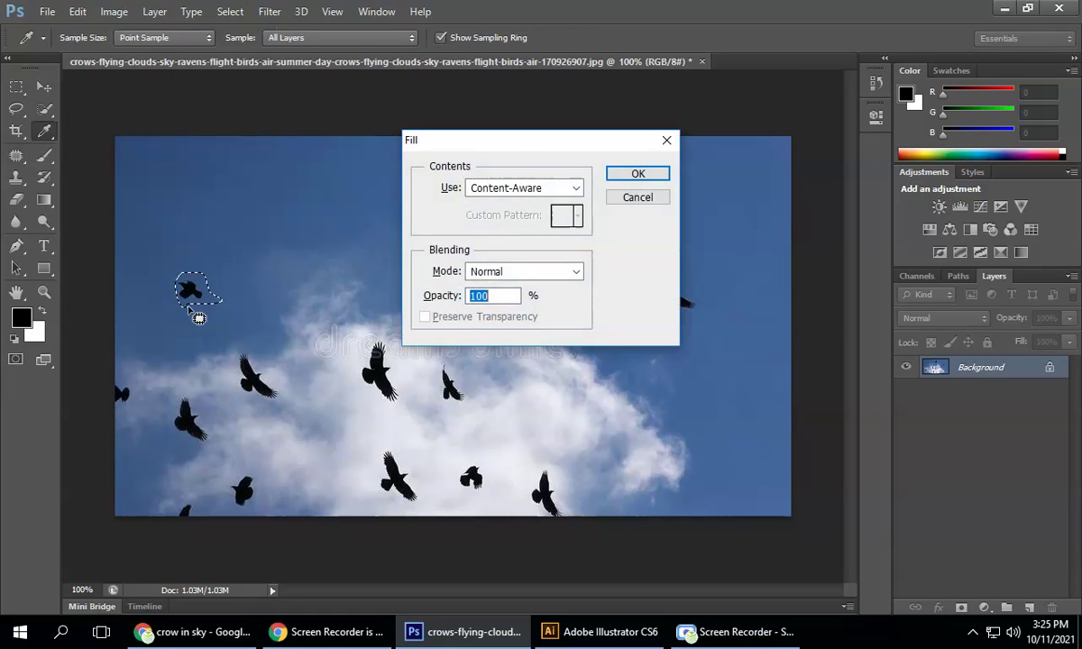
pyautogui.click(628, 174)
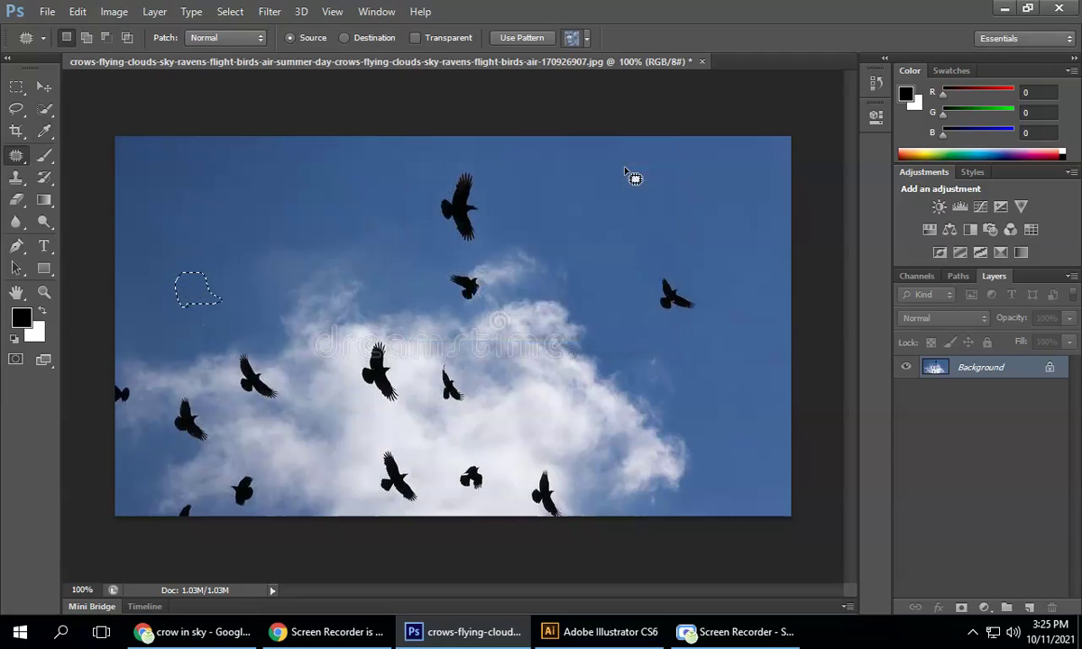
pyautogui.hotkey('ctrl', 'd')
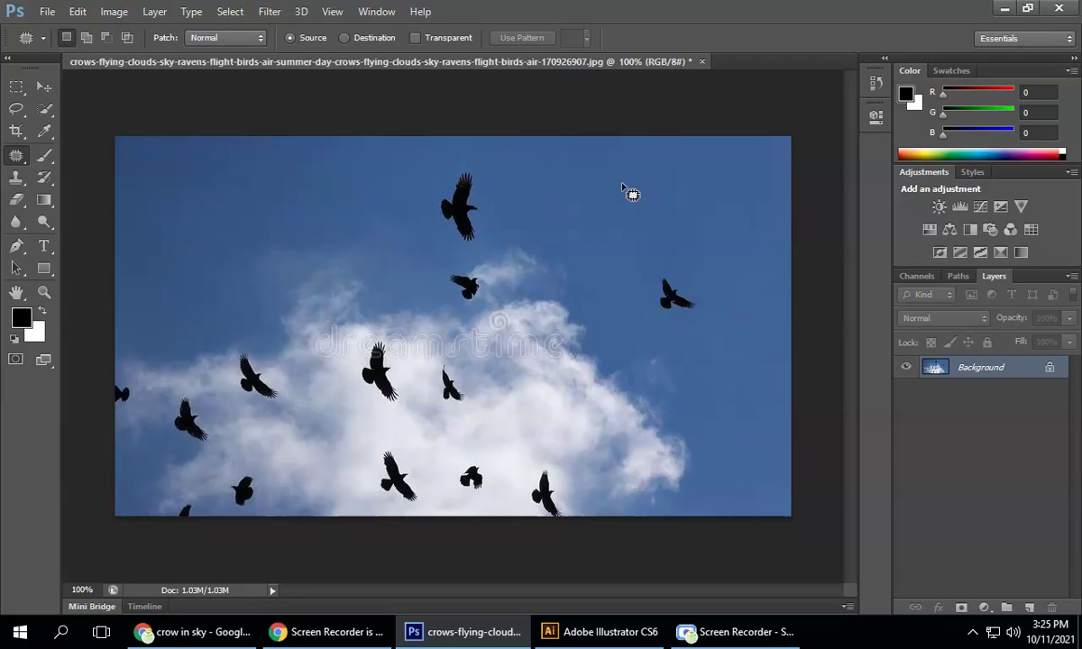
pyautogui.click(710, 636)
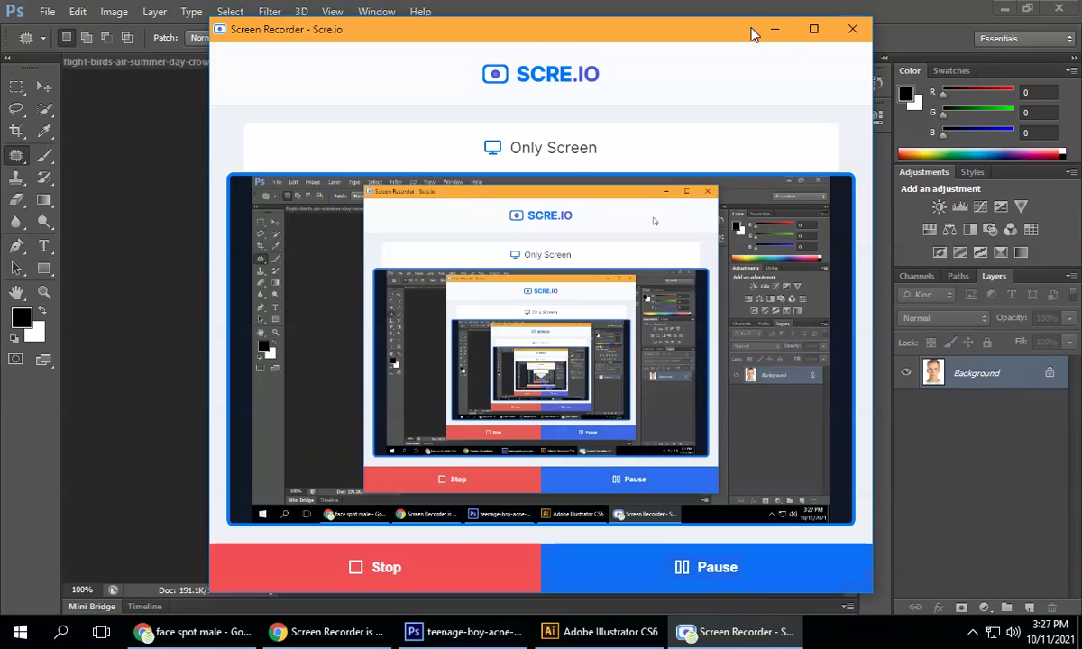
pyautogui.click(773, 29)
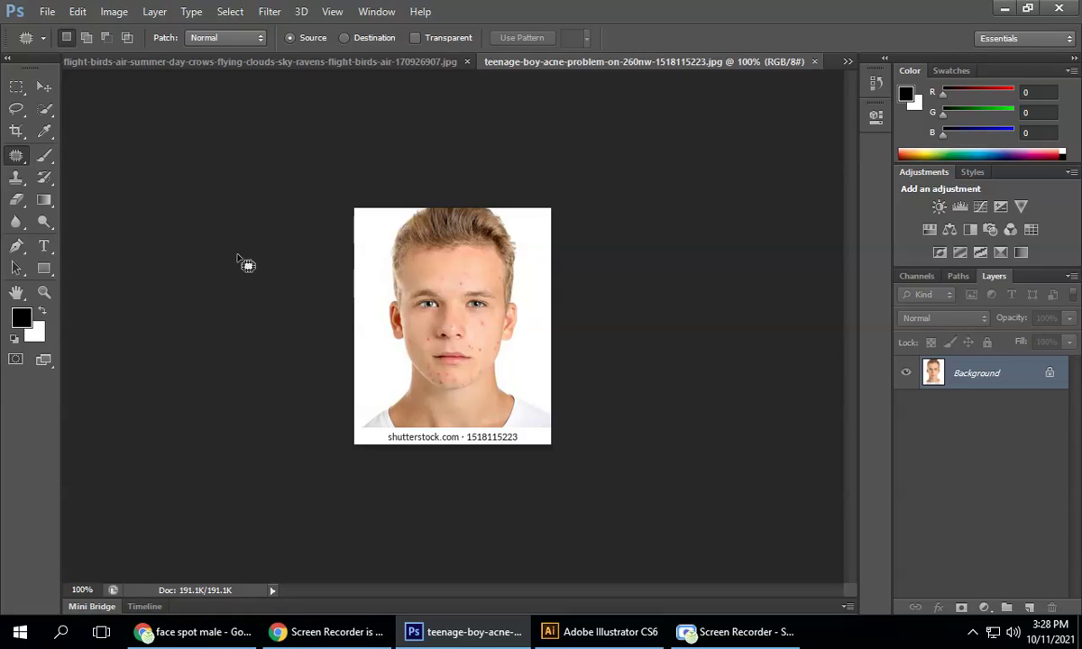
# Step: Activate the Spot Healing Brush Tool and duplicate the Background layer of the acne portrait
pyautogui.rightClick(18, 159)
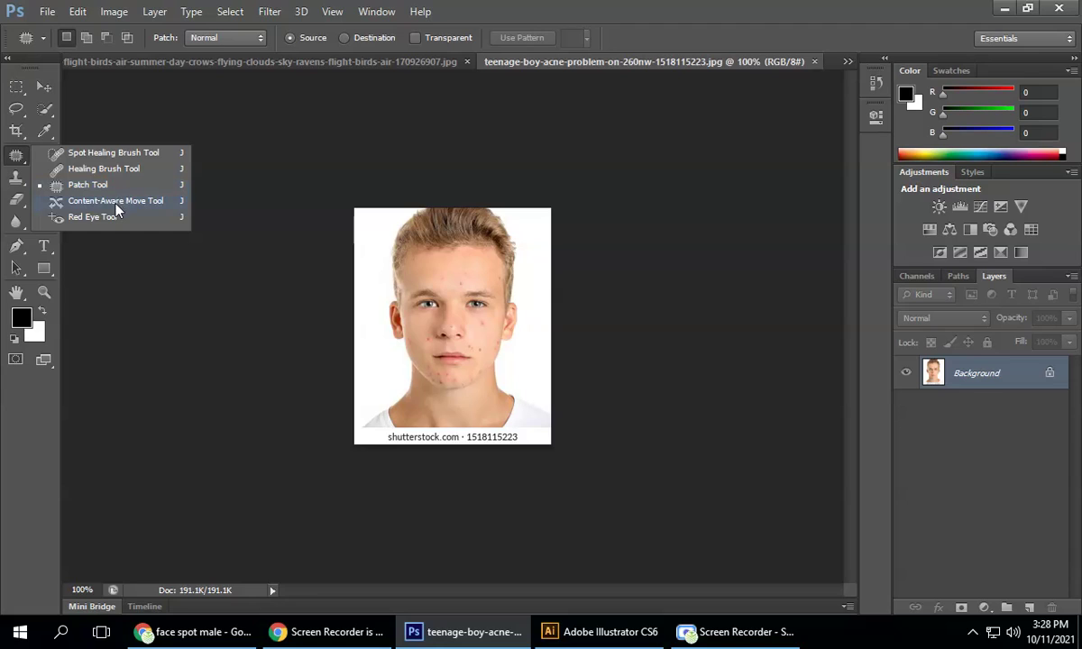
pyautogui.click(103, 158)
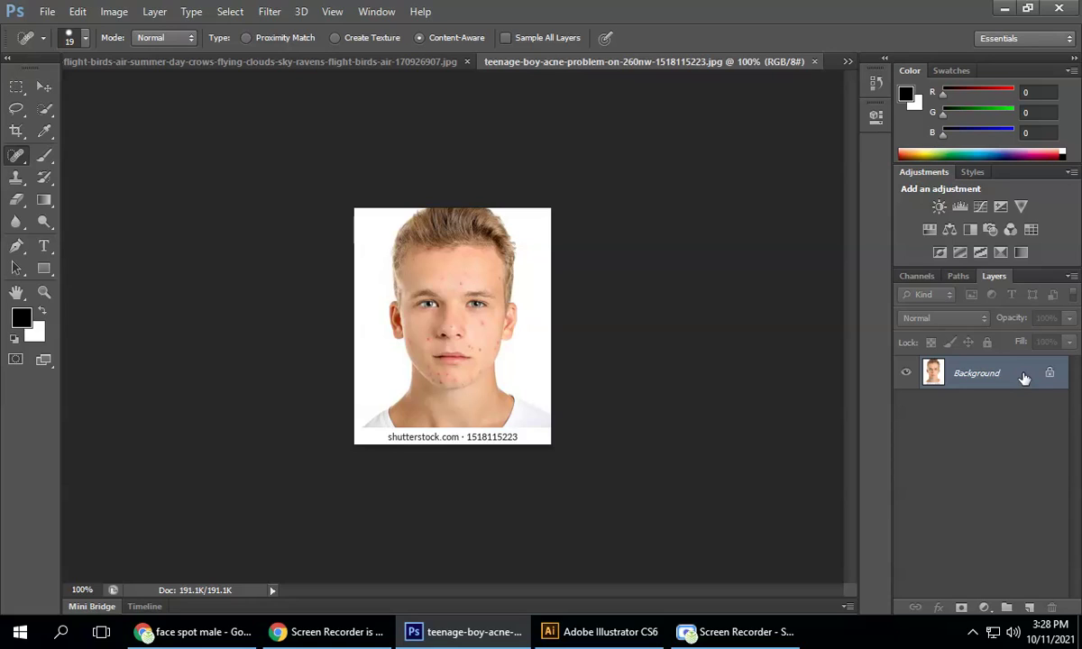
pyautogui.hotkey('ctrl', 'j')
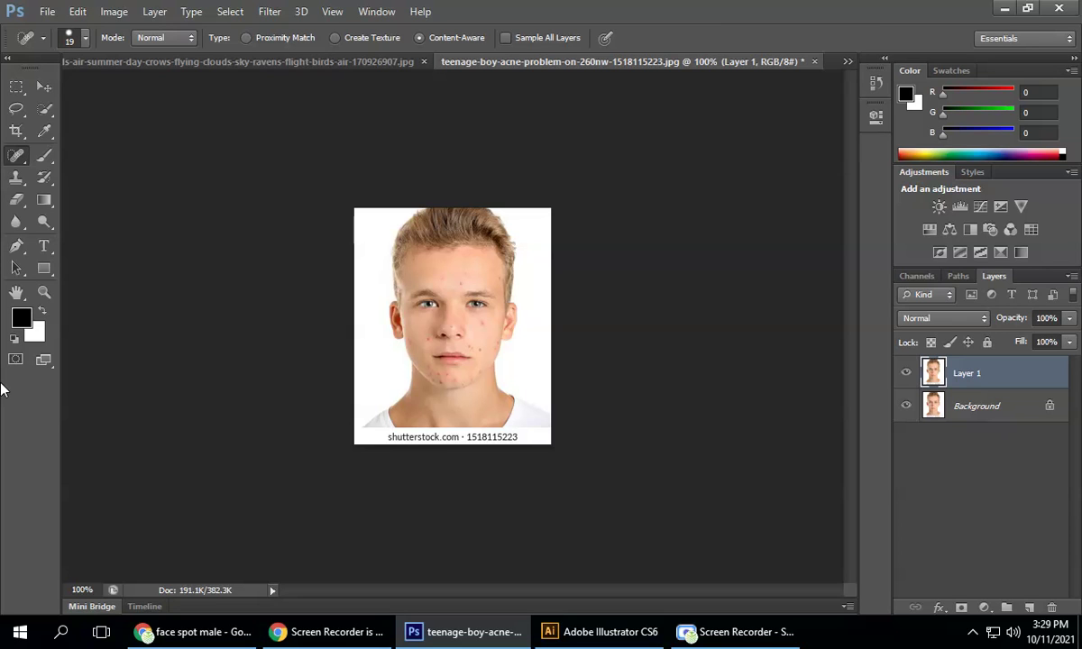
pyautogui.click(726, 632)
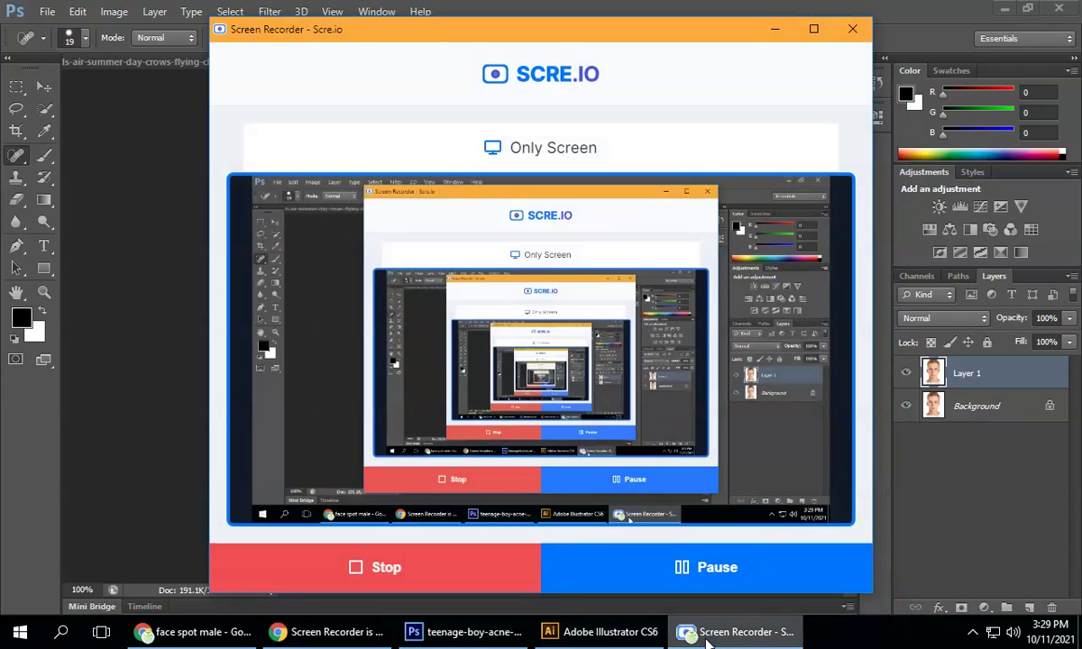
pyautogui.click(774, 29)
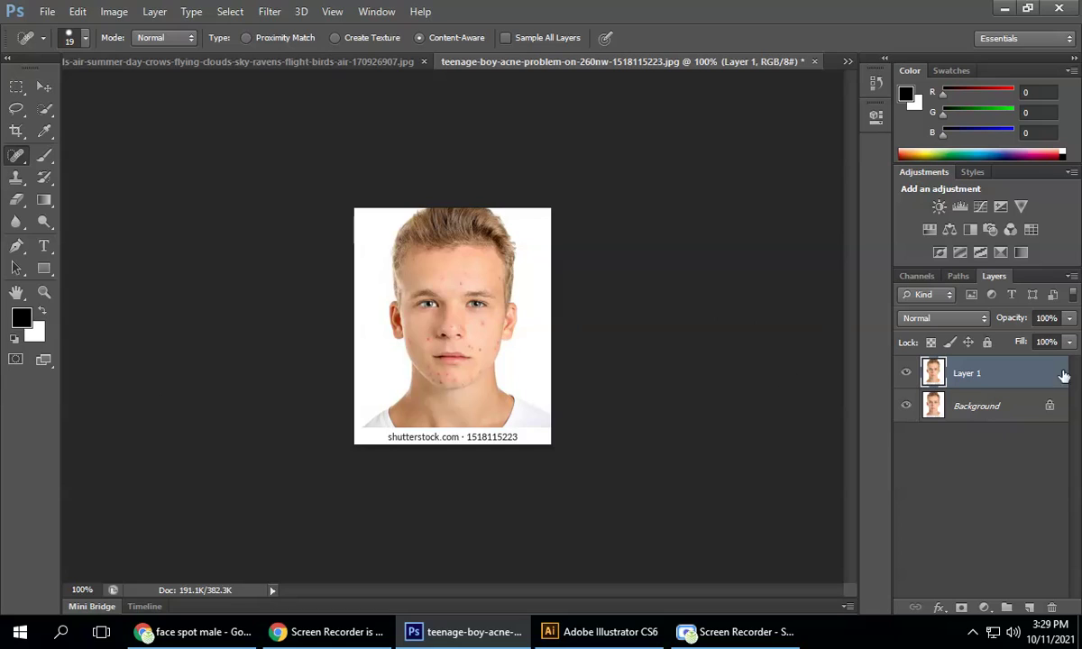
pyautogui.click(1008, 416)
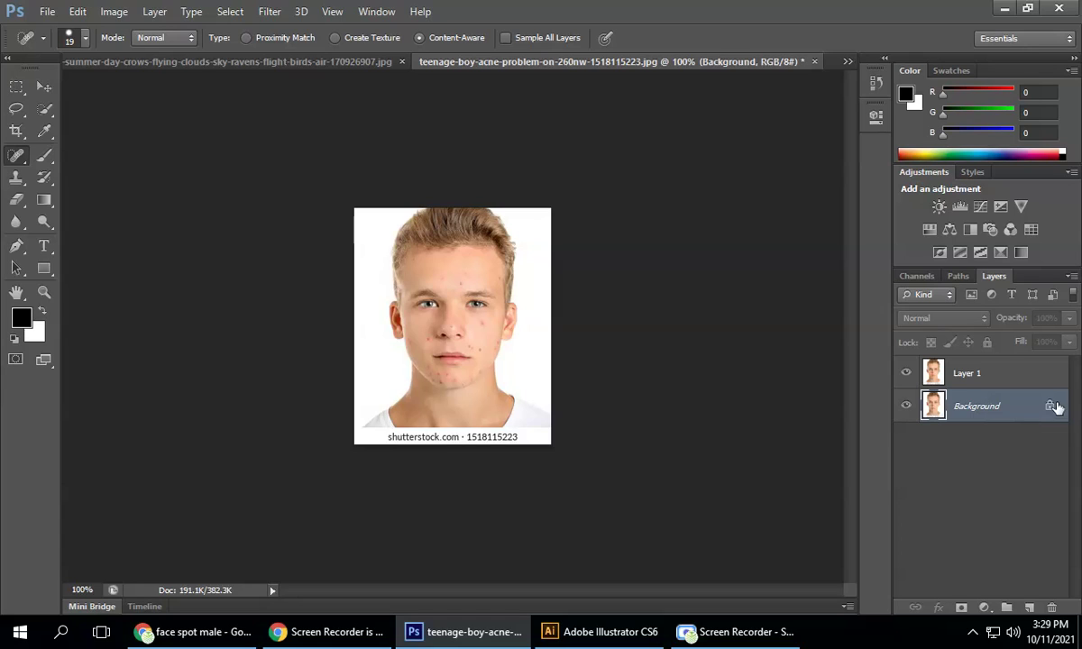
pyautogui.click(979, 377)
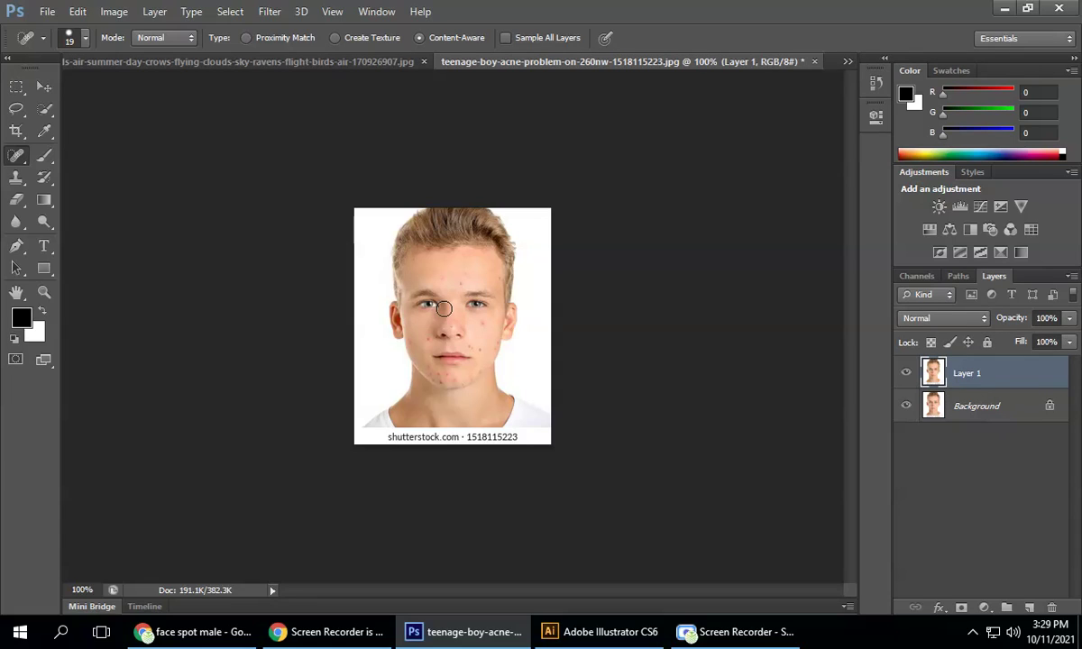
# Step: With the Spot Healing Brush at size 6 on Layer 1, heal the forehead blemish above the inner end of the left-hand eyebrow
pyautogui.rightClick(22, 155)
pyautogui.click(109, 153)
pyautogui.scroll(4, 454, 326)
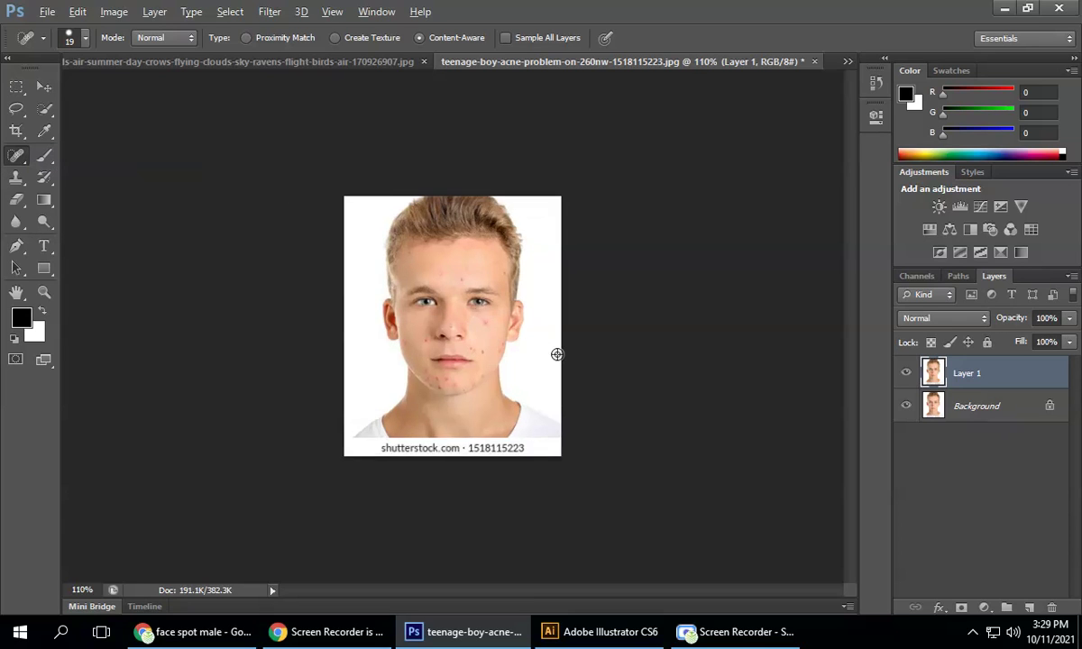
pyautogui.scroll(6, 438, 256)
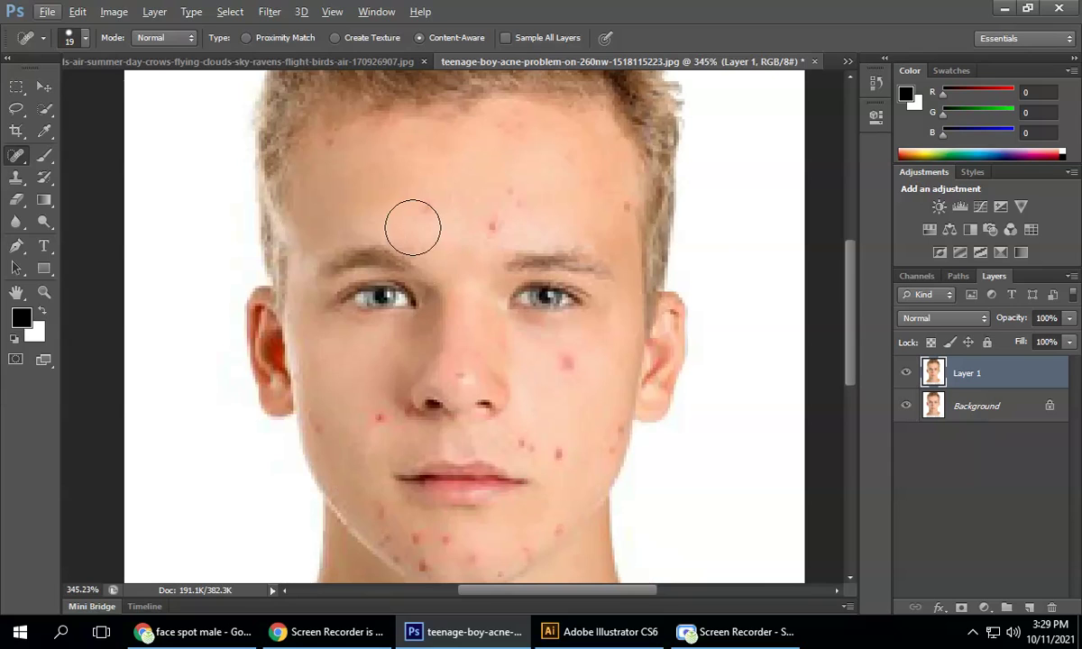
pyautogui.press('[')
pyautogui.press('[')
pyautogui.press('[')
pyautogui.press('[')
pyautogui.press('[')
pyautogui.press(']')
pyautogui.press(']')
pyautogui.press(']')
pyautogui.press(']')
pyautogui.press(']')
pyautogui.press('[')
pyautogui.press('[')
pyautogui.press('[')
pyautogui.press('[')
pyautogui.press('[')
pyautogui.click(404, 198)
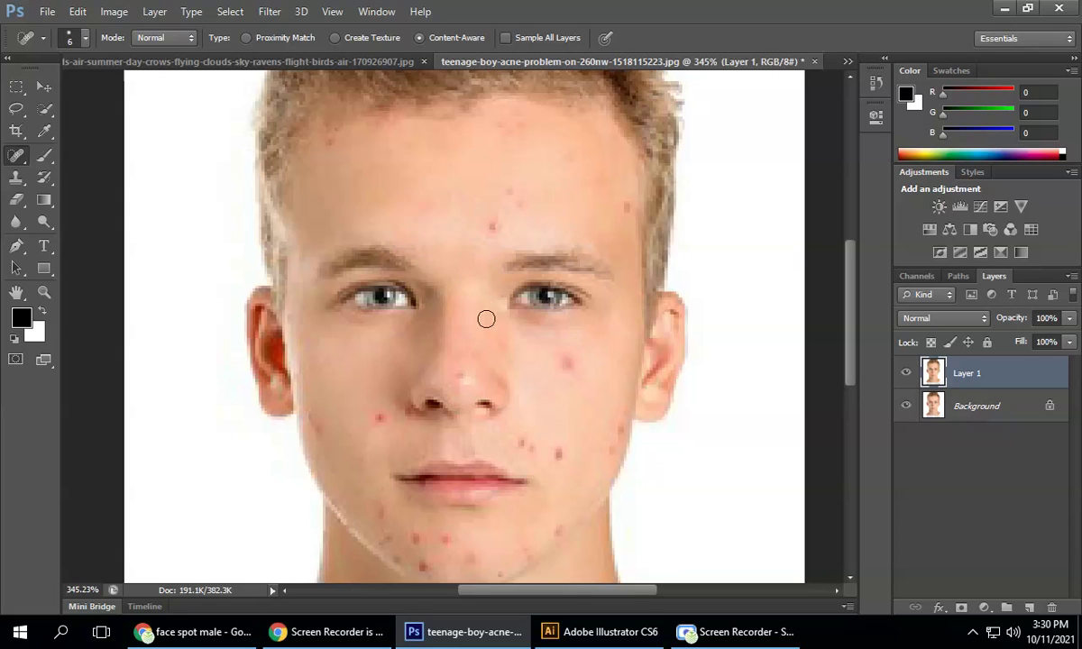
# Step: Set the brush size to 7 and heal the blemishes on both cheeks, above the nose bridge and beside the mouth
pyautogui.press(']')
pyautogui.click(570, 363)
pyautogui.click(492, 226)
pyautogui.click(557, 451)
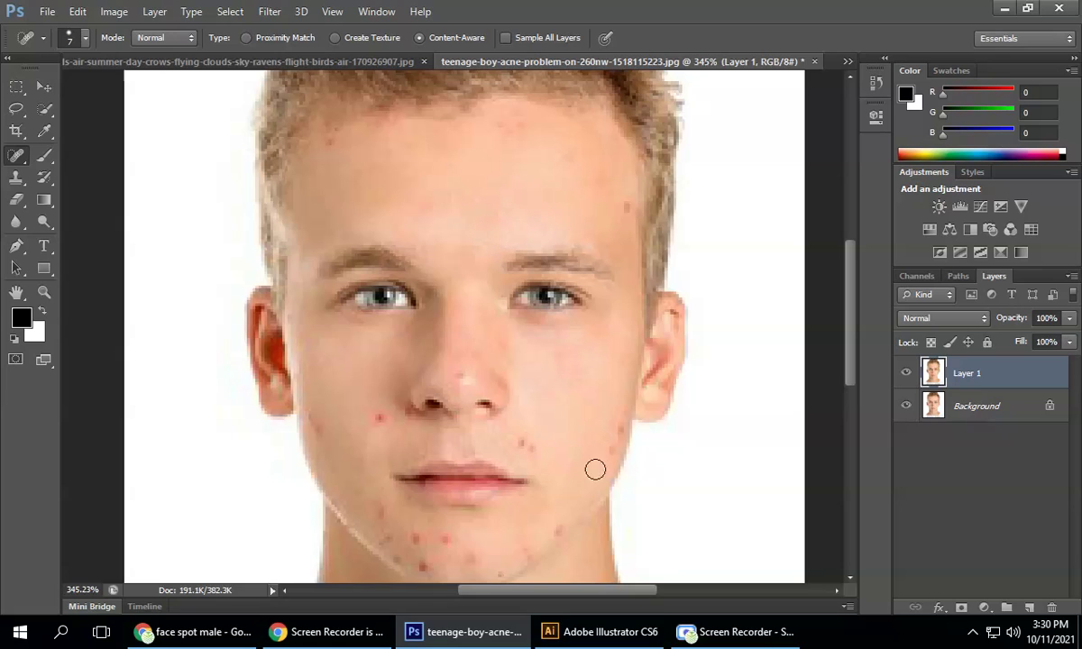
pyautogui.click(523, 445)
pyautogui.moveTo(379, 420); pyautogui.dragTo(371, 418)
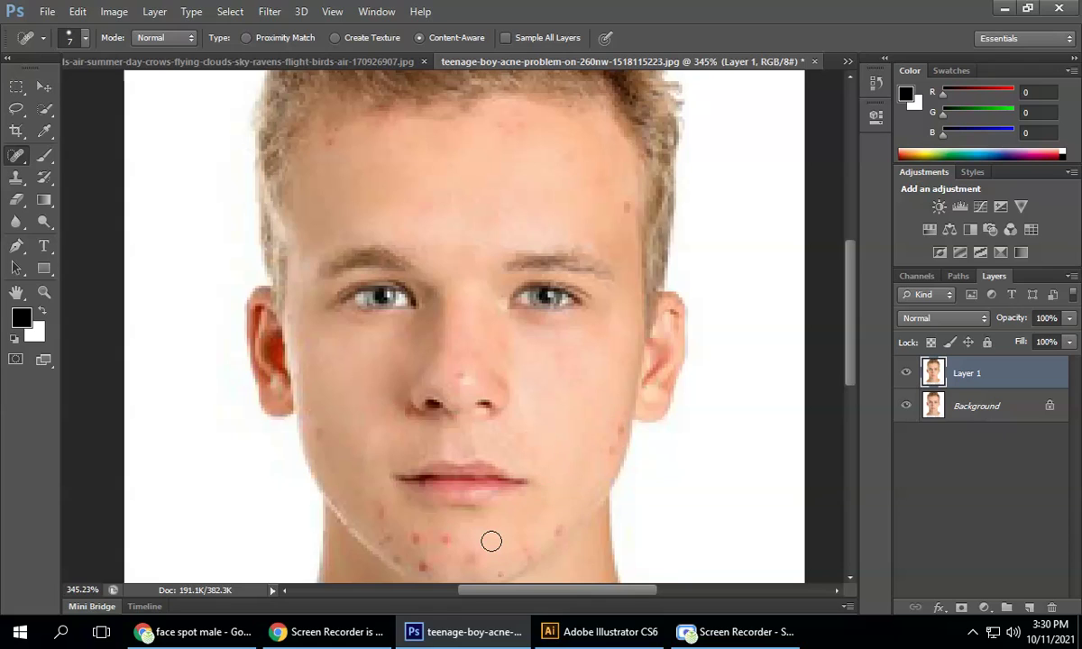
# Step: Heal the blemishes along both sides of the jaw and across the chin with the Spot Healing Brush
pyautogui.click(615, 427)
pyautogui.click(622, 449)
pyautogui.click(442, 537)
pyautogui.click(417, 539)
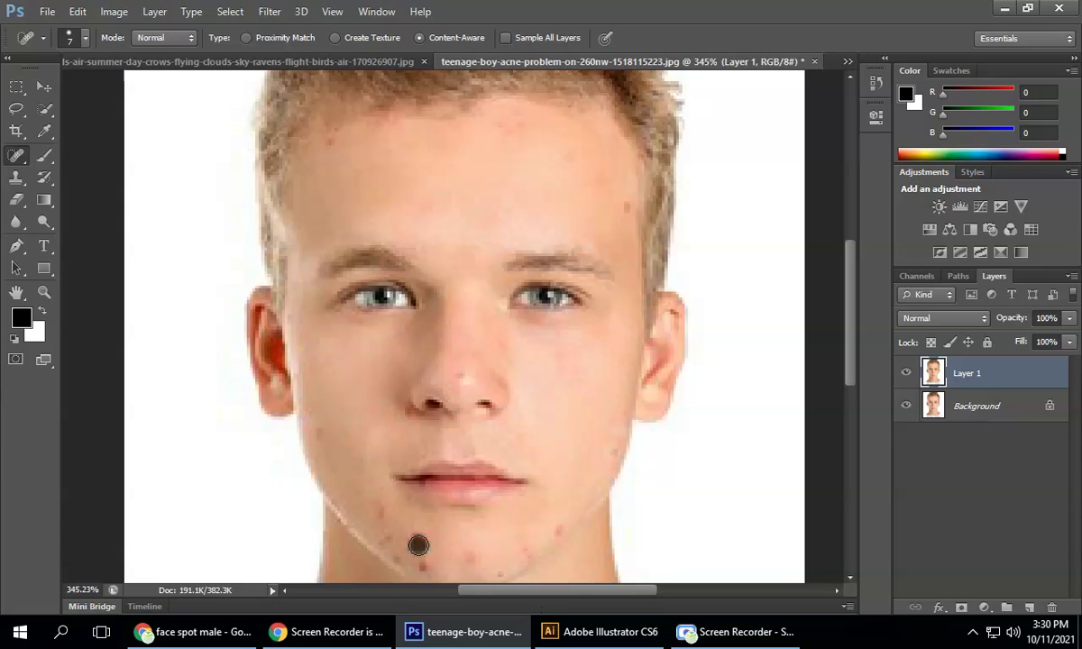
pyautogui.click(384, 513)
pyautogui.click(322, 434)
pyautogui.click(385, 538)
pyautogui.click(423, 564)
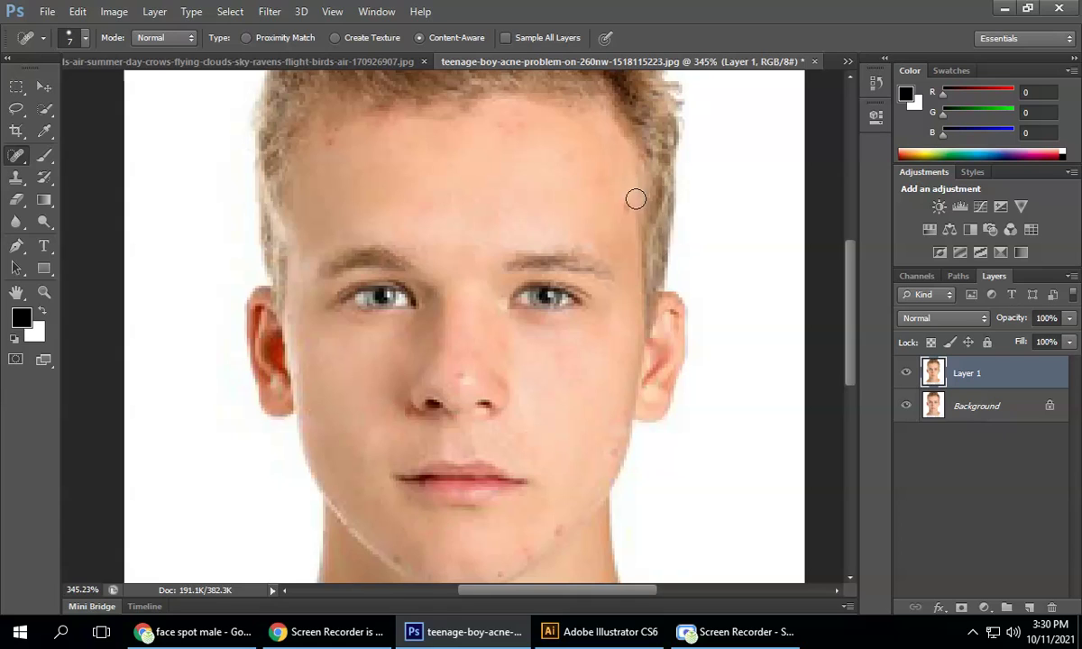
# Step: Reduce the brush size to 4 and heal the remaining small spots on the chin and the nose
pyautogui.press('[')
pyautogui.press('[')
pyautogui.press('[')
pyautogui.click(559, 529)
pyautogui.click(495, 521)
pyautogui.click(461, 378)
# Step: Inspect the retouched face up close and as a whole, and switch both layers off and back on
pyautogui.scroll(1, 288, 380)
pyautogui.scroll(3, 287, 379)
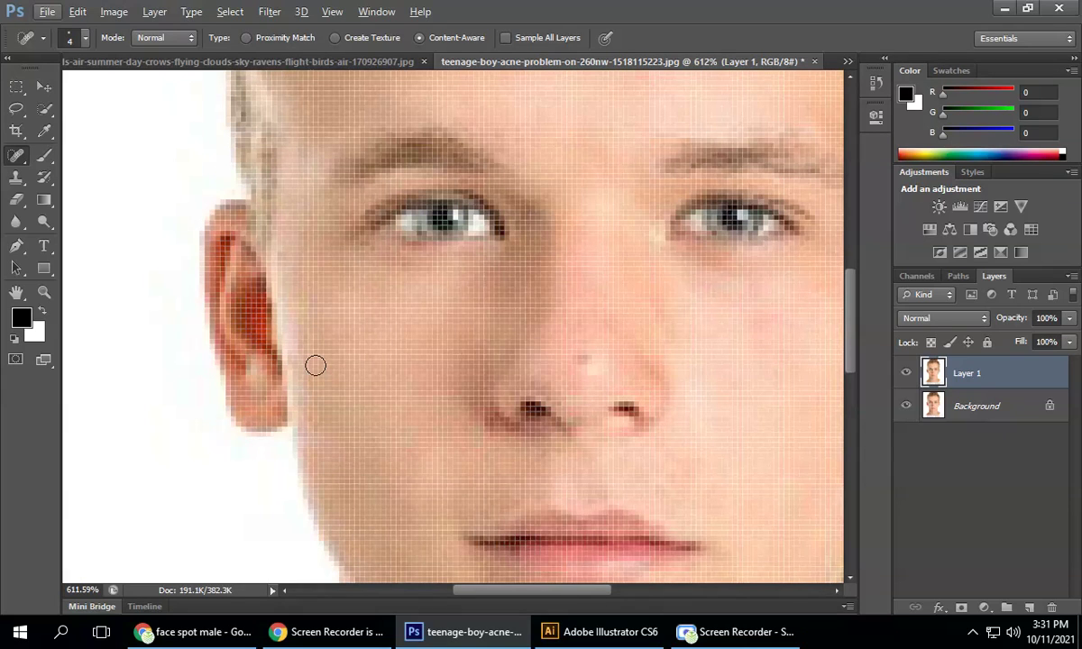
pyautogui.scroll(-4, 327, 364)
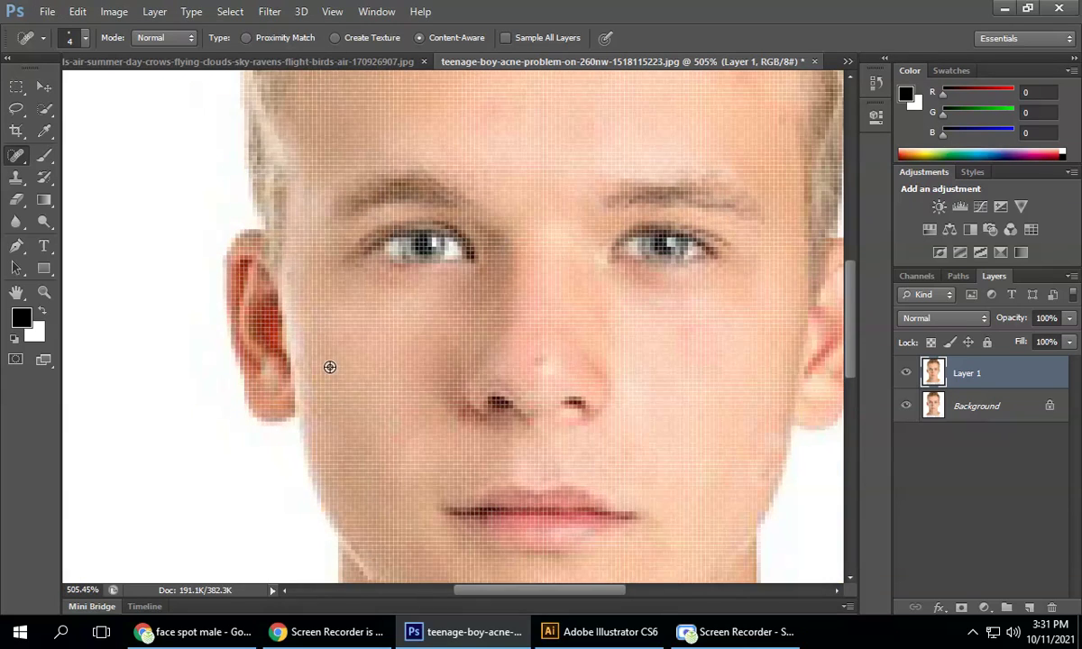
pyautogui.scroll(-2, 365, 347)
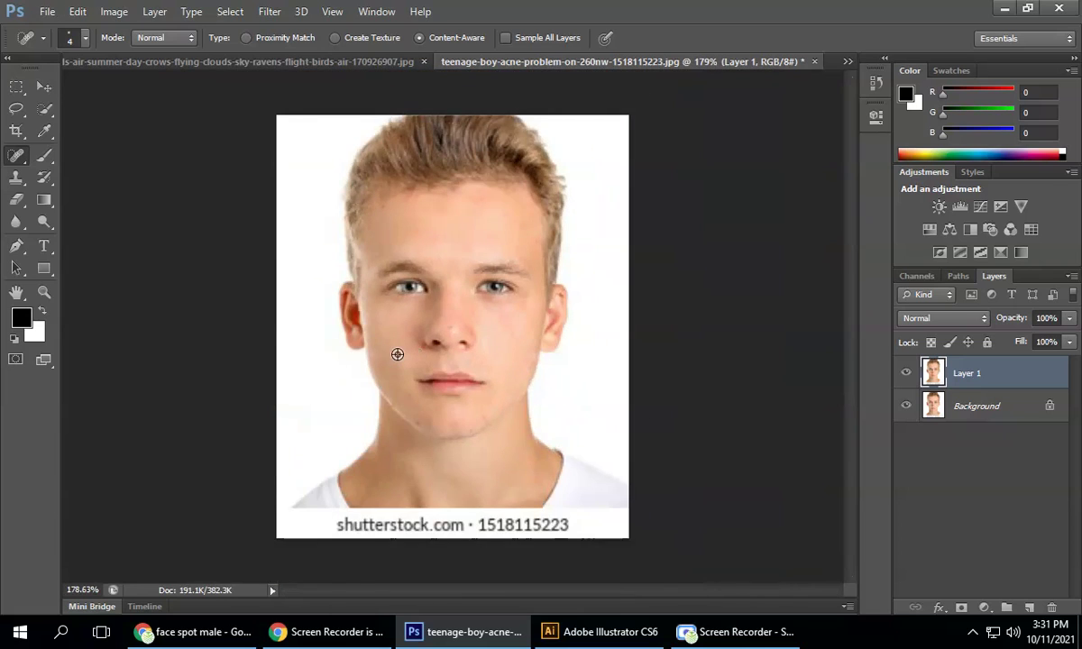
pyautogui.scroll(3, 372, 335)
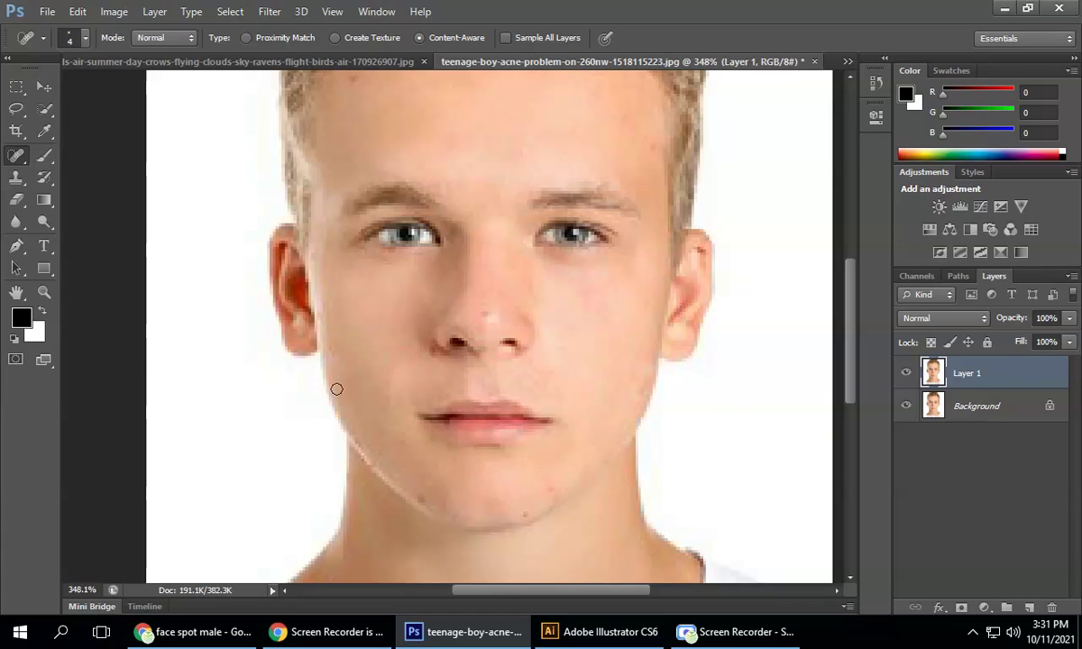
pyautogui.scroll(-2, 420, 321)
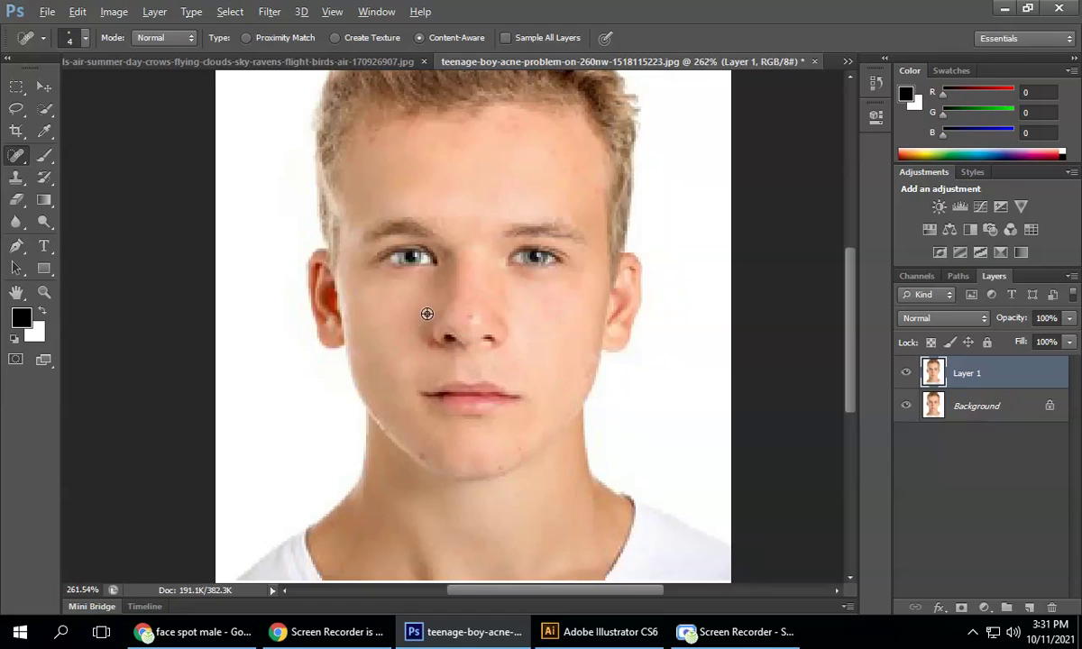
pyautogui.scroll(-2, 427, 313)
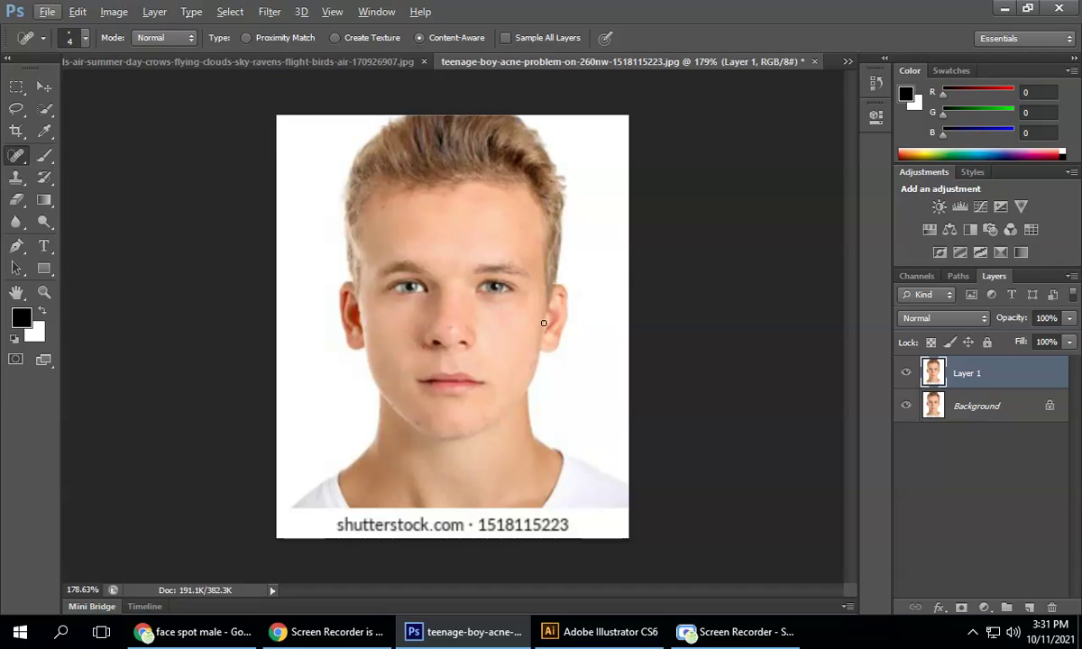
pyautogui.click(907, 406)
pyautogui.click(906, 380)
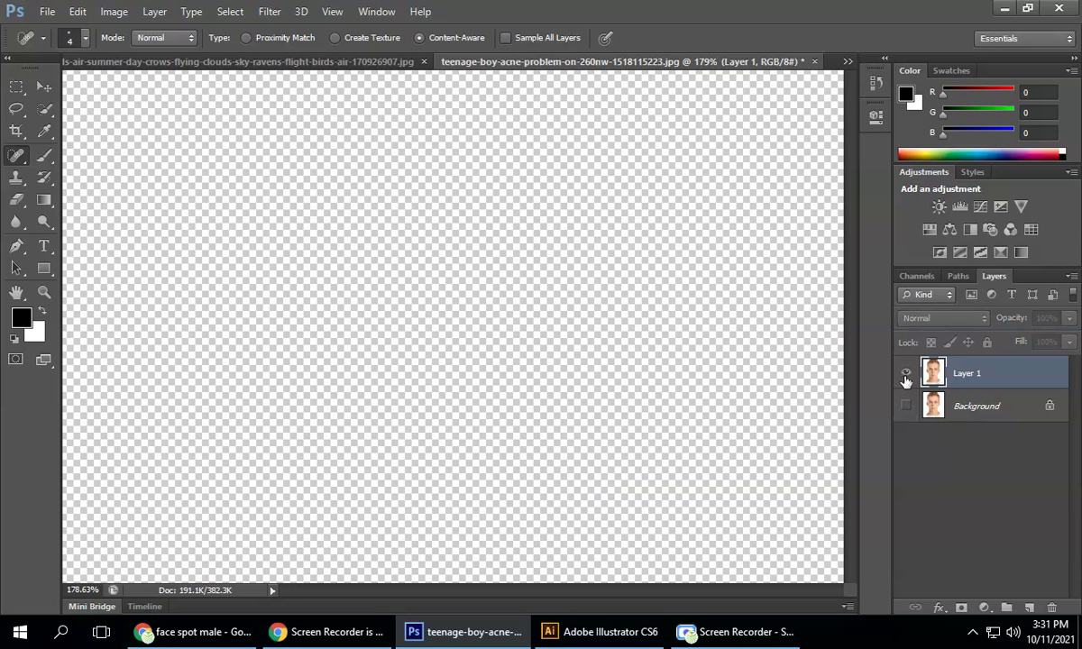
pyautogui.click(906, 379)
pyautogui.click(907, 406)
# Step: Convert the locked Background into a regular layer named Layer 0
pyautogui.click(999, 411)
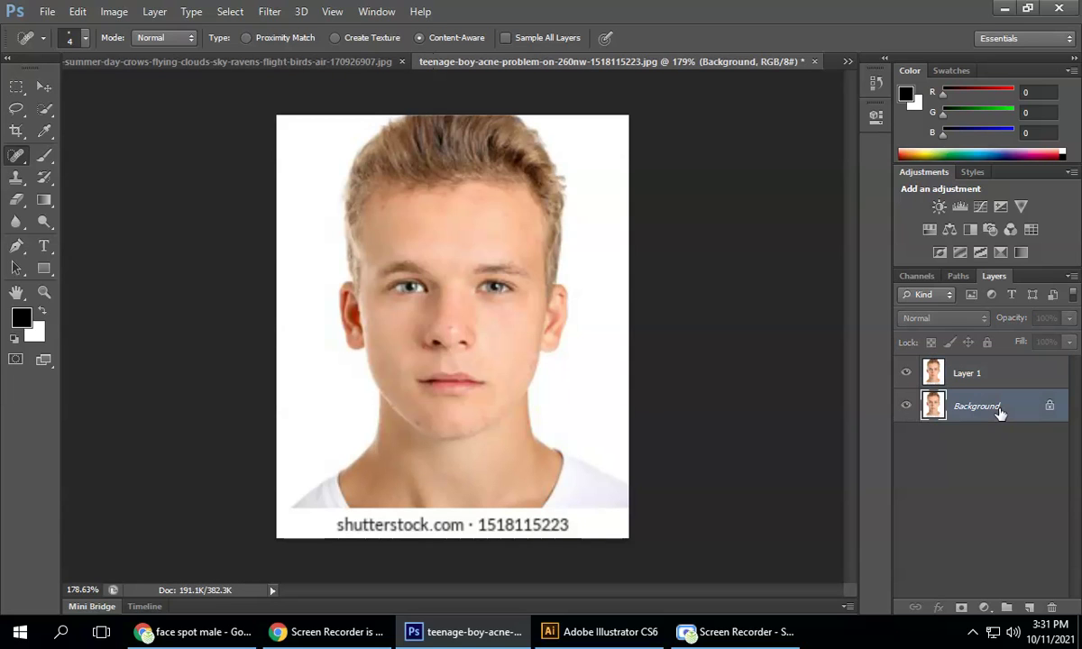
pyautogui.doubleClick(999, 410)
pyautogui.click(657, 199)
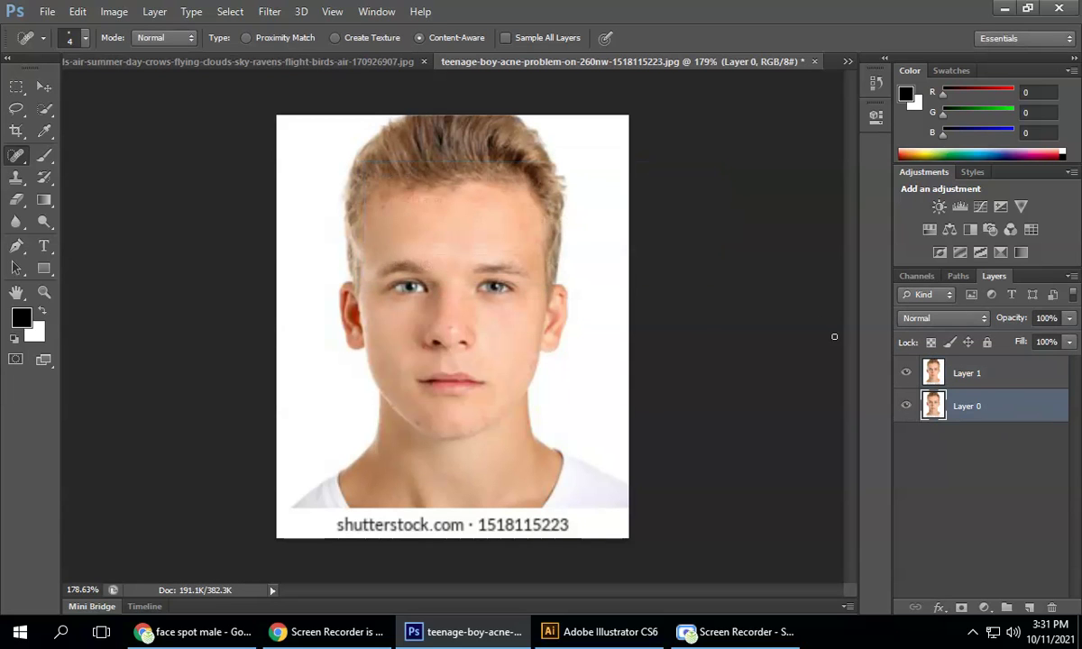
# Step: Toggle the visibility of Layer 1 to compare the portrait before and after the retouching
pyautogui.click(906, 379)
pyautogui.click(906, 380)
pyautogui.click(906, 375)
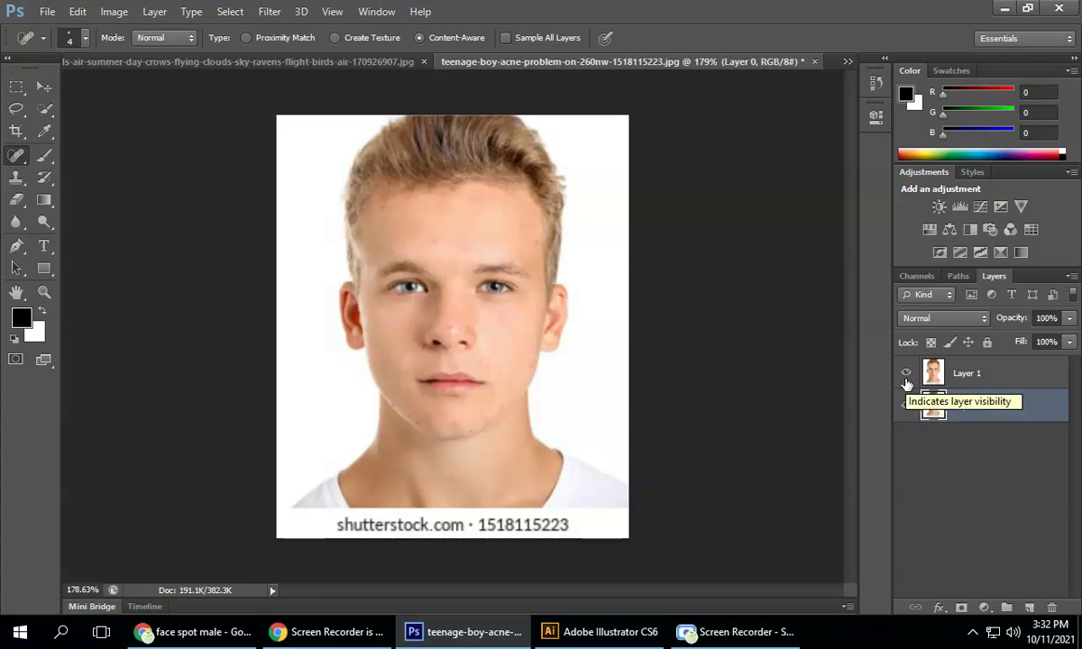
pyautogui.click(906, 373)
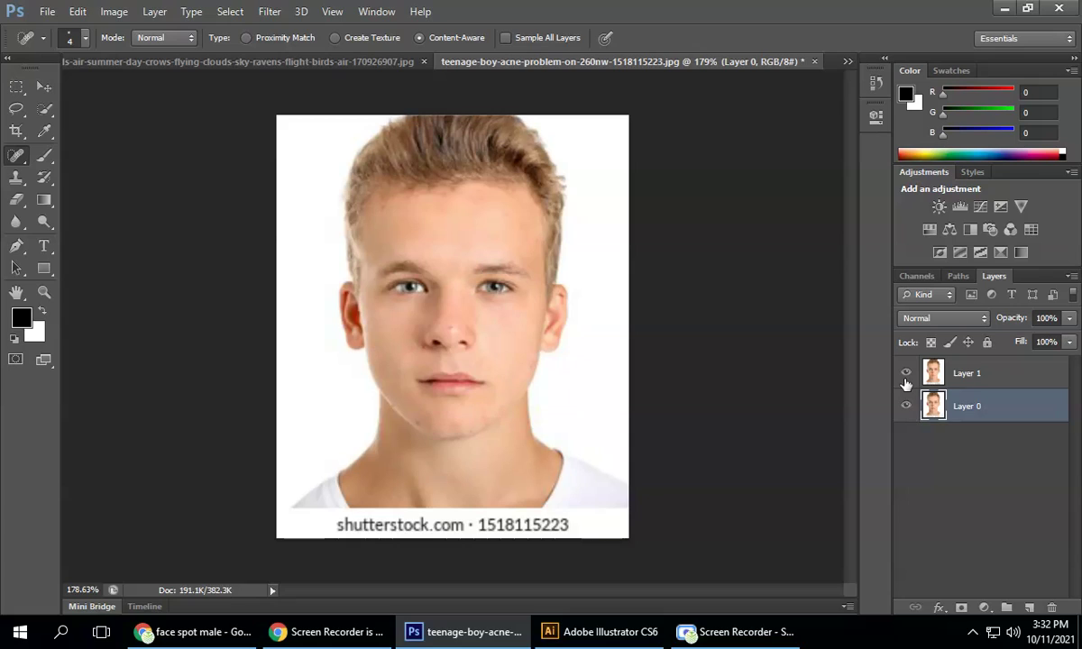
pyautogui.click(906, 375)
pyautogui.click(907, 375)
pyautogui.click(708, 639)
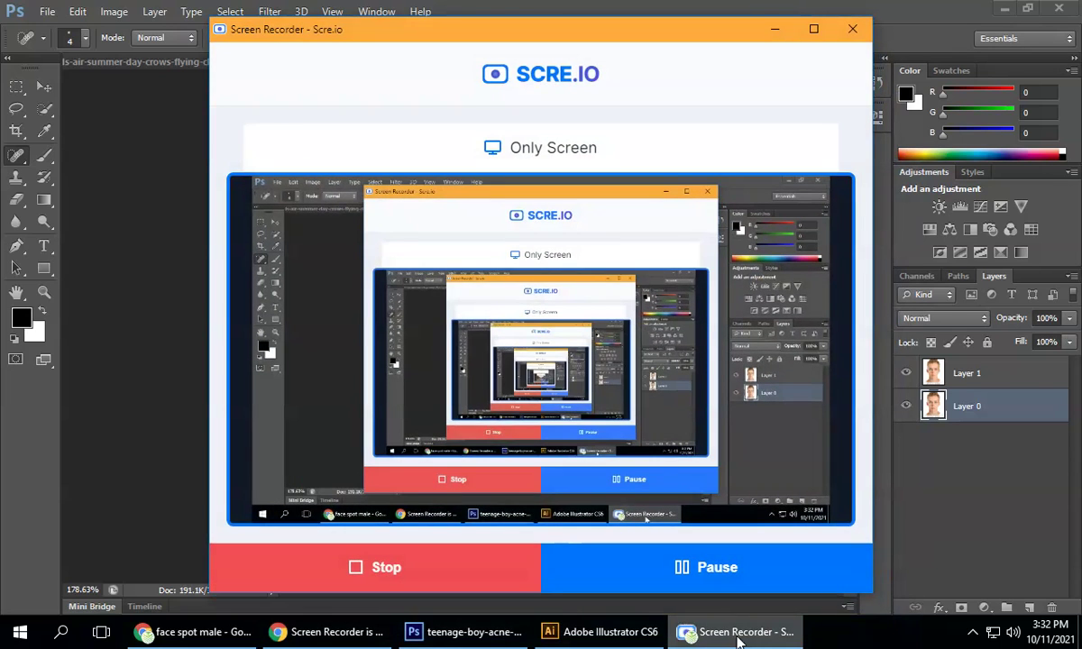
pyautogui.click(773, 28)
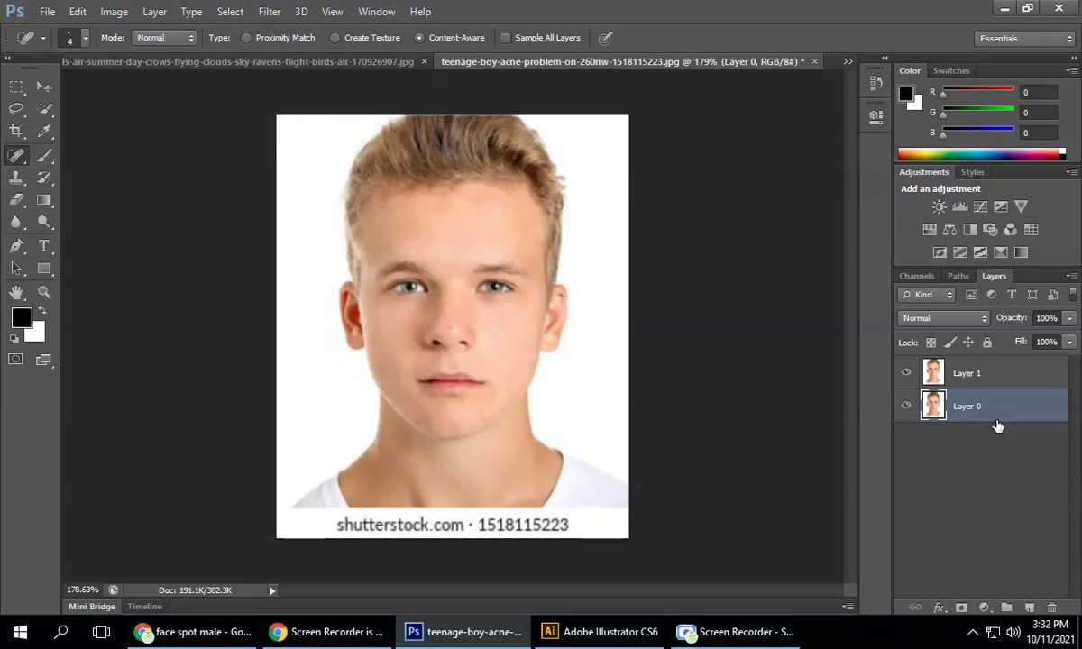
pyautogui.click(783, 624)
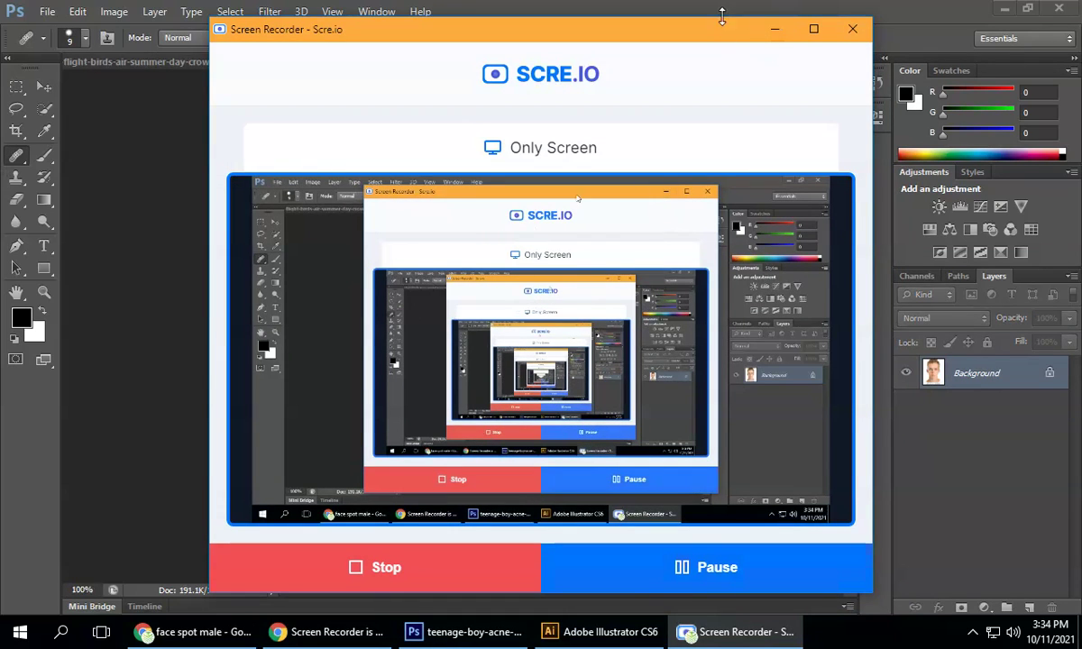
pyautogui.click(774, 29)
# Step: Activate the Healing Brush Tool on the original acne portrait and set its brush size to 6 for the forehead
pyautogui.rightClick(17, 157)
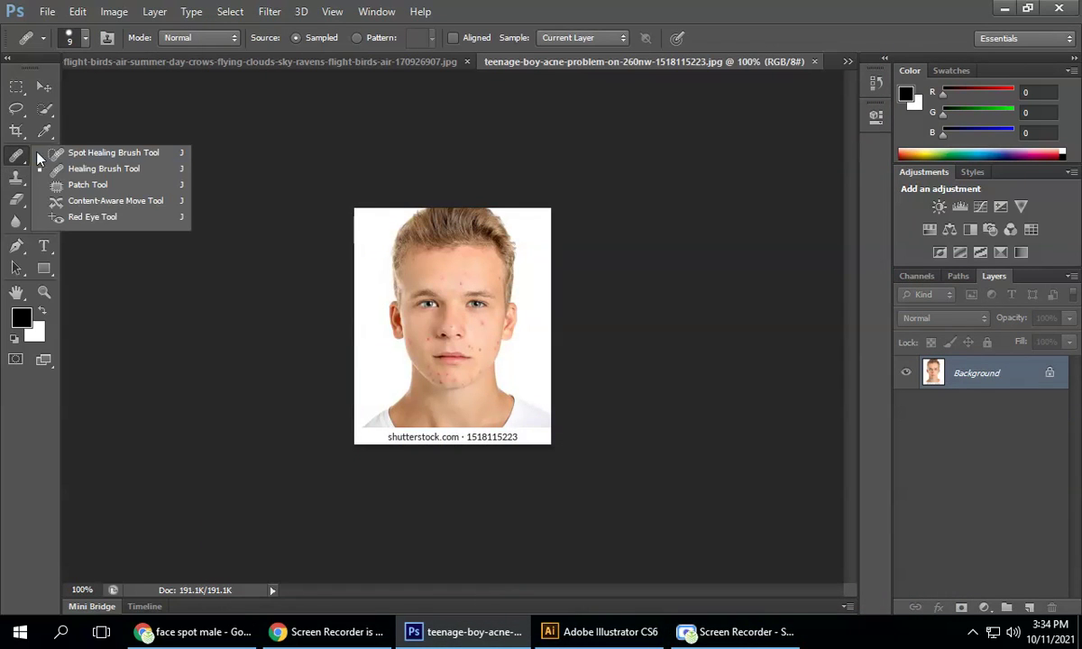
pyautogui.click(120, 171)
pyautogui.scroll(5, 505, 299)
pyautogui.scroll(10, 455, 210)
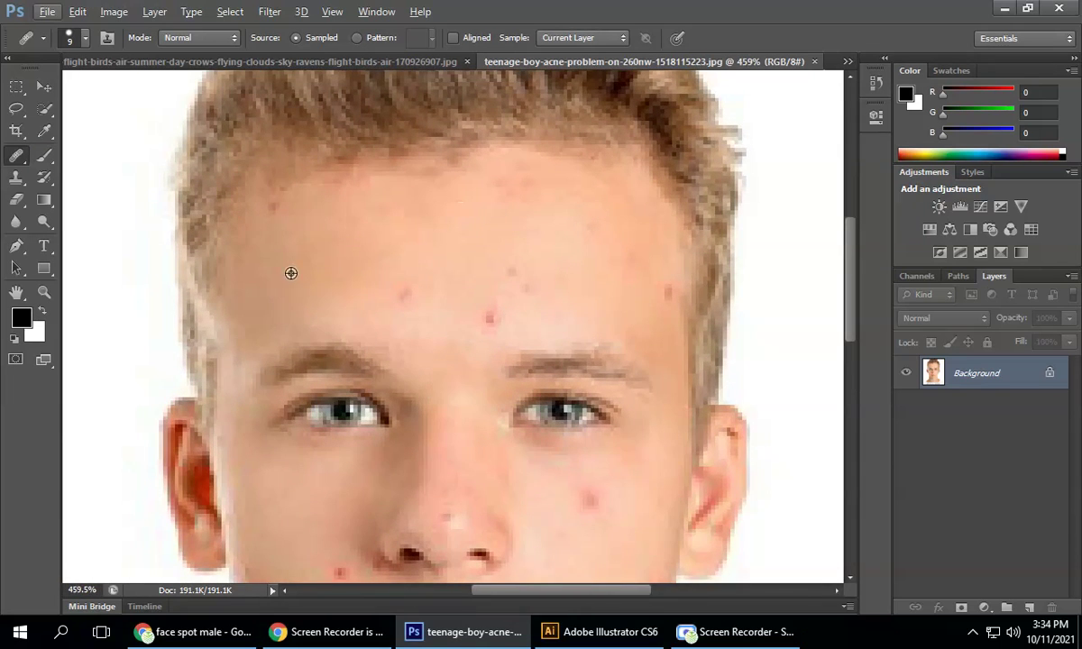
pyautogui.press('alt')
pyautogui.press('[')
pyautogui.press('[')
pyautogui.press('[')
# Step: Try to heal the forehead blemish above the left-hand eyebrow without defining a source point
pyautogui.click(401, 292)
pyautogui.click(539, 249)
pyautogui.click(399, 282)
pyautogui.click(558, 258)
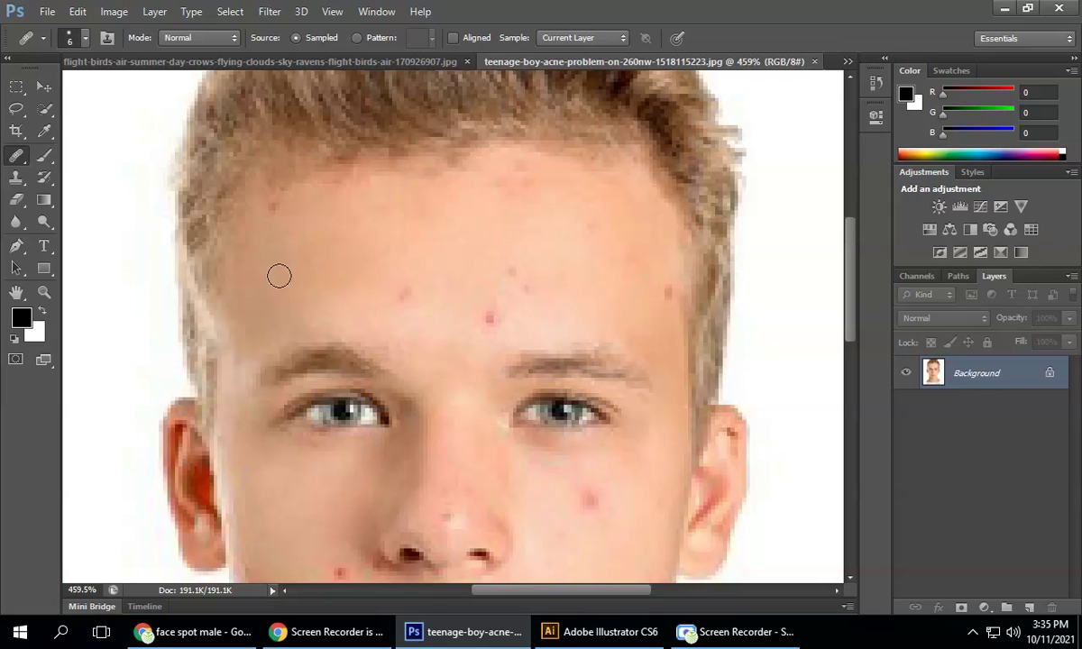
pyautogui.click(353, 272)
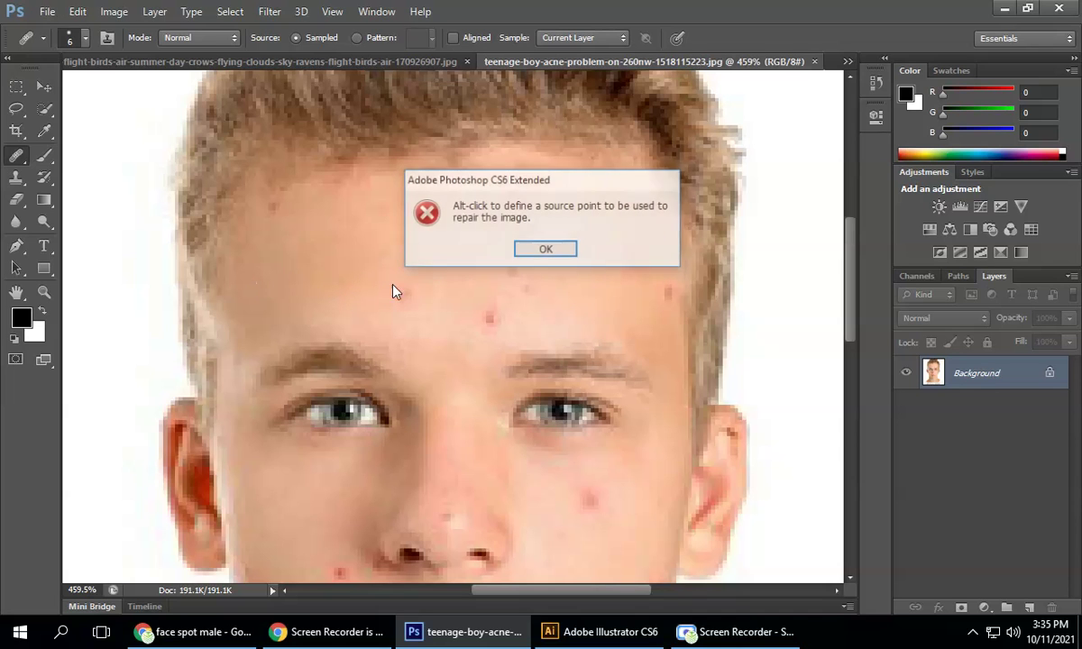
pyautogui.click(546, 251)
pyautogui.click(726, 631)
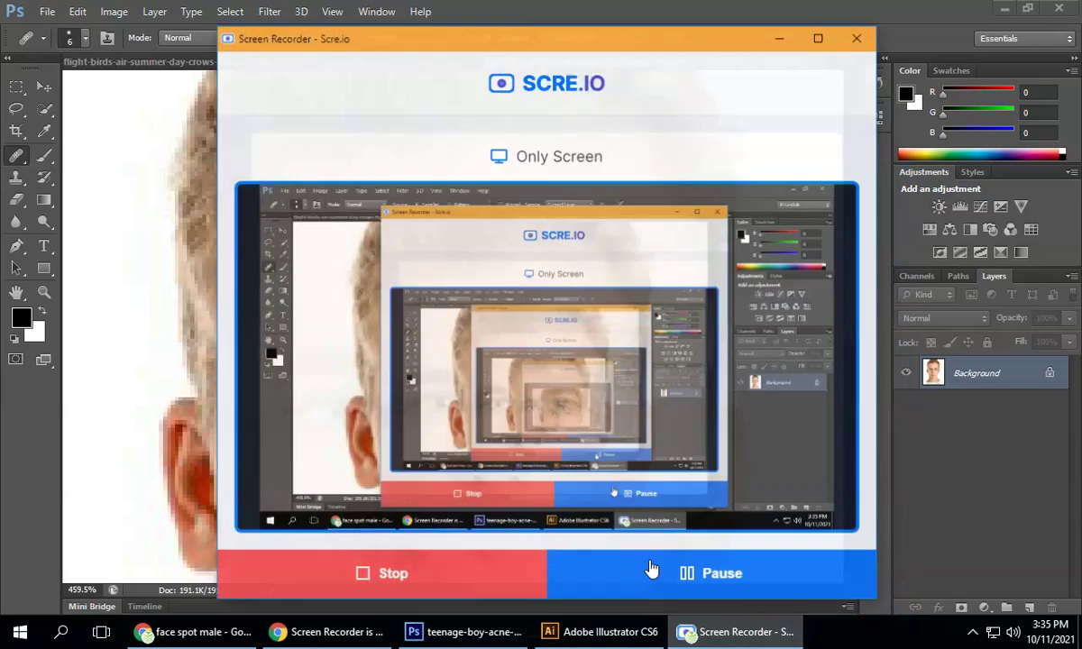
pyautogui.click(768, 33)
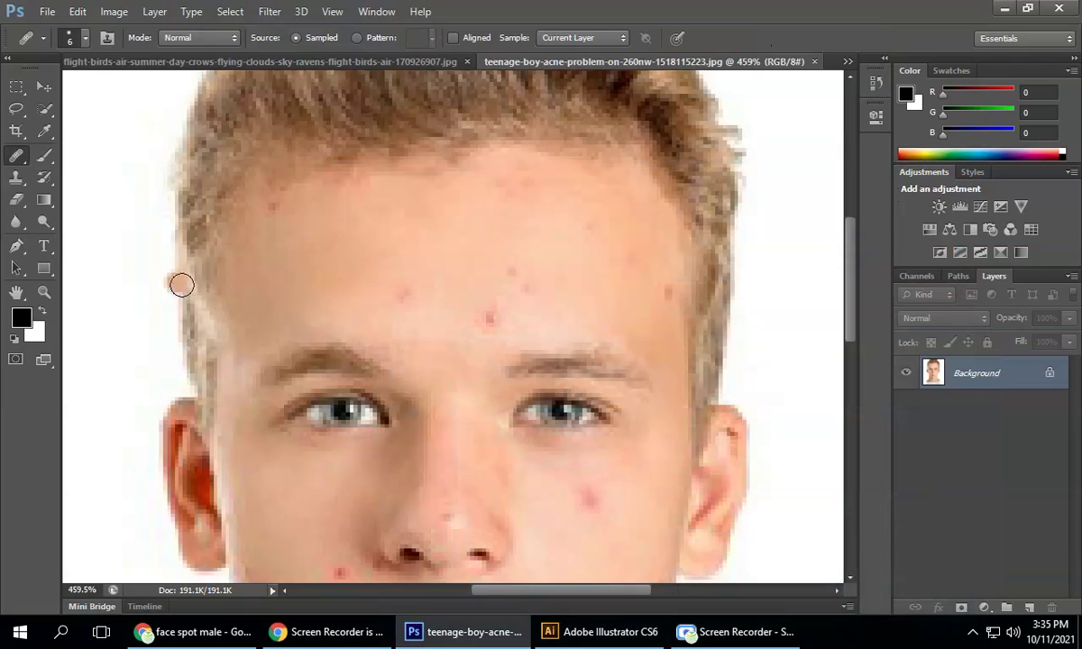
# Step: Sample clean forehead skin as the Healing Brush source and paint over the blemishes in the middle and upper forehead
pyautogui.keyDown('alt'); pyautogui.click(326, 288); pyautogui.keyUp('alt')
pyautogui.moveTo(420, 297)
pyautogui.mouseDown()
pyautogui.moveTo(358, 306)
pyautogui.moveTo(408, 292)
pyautogui.mouseUp()
pyautogui.moveTo(487, 311)
pyautogui.mouseDown()
pyautogui.moveTo(519, 328)
pyautogui.moveTo(485, 328)
pyautogui.moveTo(478, 314)
pyautogui.moveTo(510, 308)
pyautogui.moveTo(507, 263)
pyautogui.moveTo(538, 301)
pyautogui.mouseUp()
pyautogui.moveTo(577, 208); pyautogui.dragTo(602, 242)
pyautogui.moveTo(514, 189)
pyautogui.mouseDown()
pyautogui.moveTo(522, 193)
pyautogui.moveTo(485, 205)
pyautogui.mouseUp()
pyautogui.scroll(-4, 435, 349)
pyautogui.moveTo(476, 355); pyautogui.dragTo(394, 192)
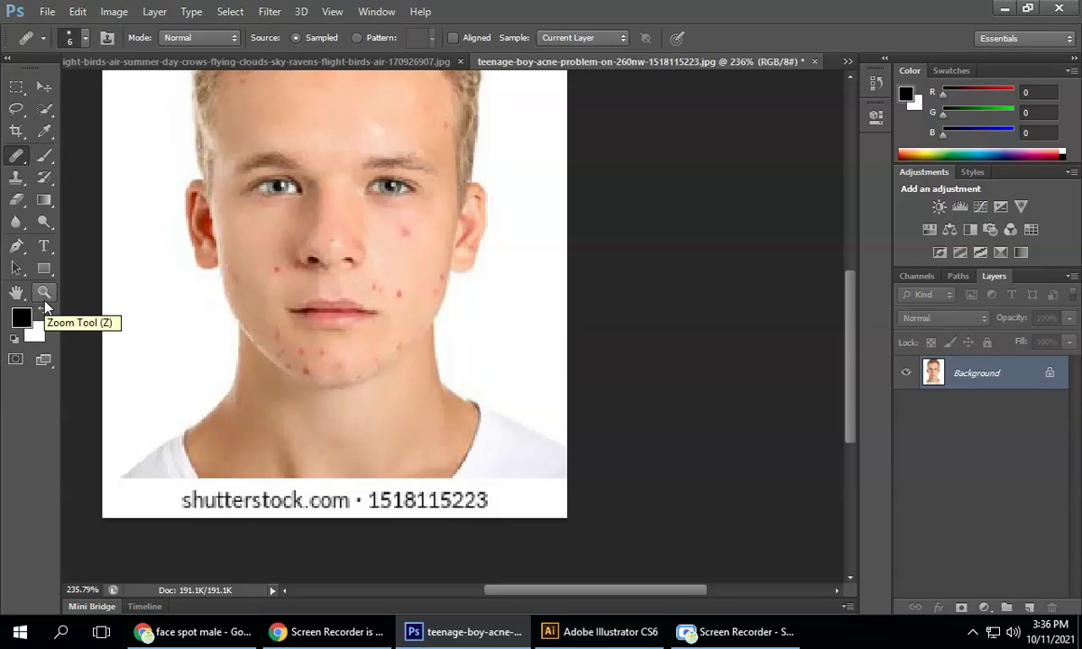
# Step: Sample clean skin on the left-hand cheek with the Healing Brush and paint over blemishes on the chin and beside the right-hand mouth corner
pyautogui.scroll(3, 413, 252)
pyautogui.scroll(1, 344, 252)
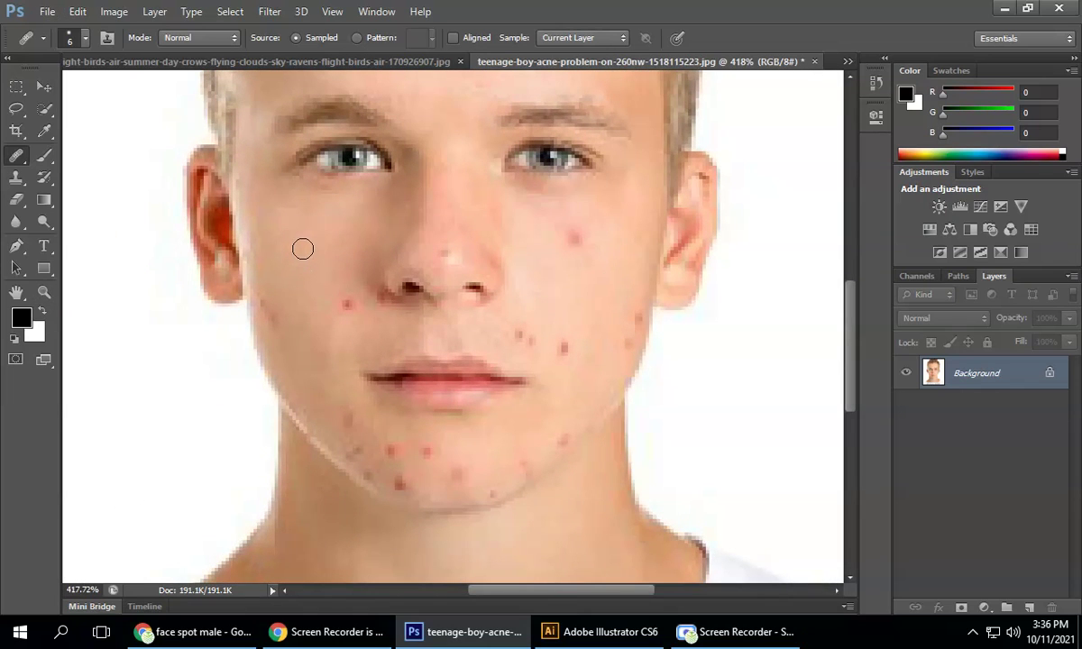
pyautogui.press('alt')
pyautogui.keyDown('alt'); pyautogui.click(301, 251); pyautogui.keyUp('alt')
pyautogui.moveTo(371, 450)
pyautogui.mouseDown()
pyautogui.moveTo(440, 454)
pyautogui.moveTo(370, 447)
pyautogui.moveTo(399, 469)
pyautogui.moveTo(394, 478)
pyautogui.mouseUp()
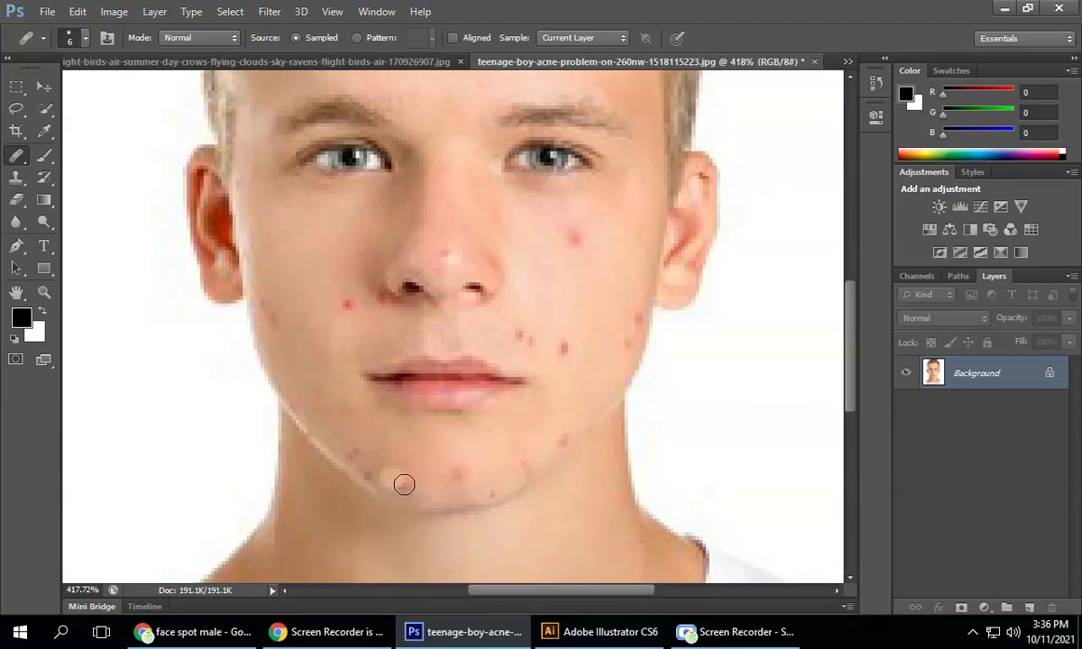
pyautogui.click(458, 470)
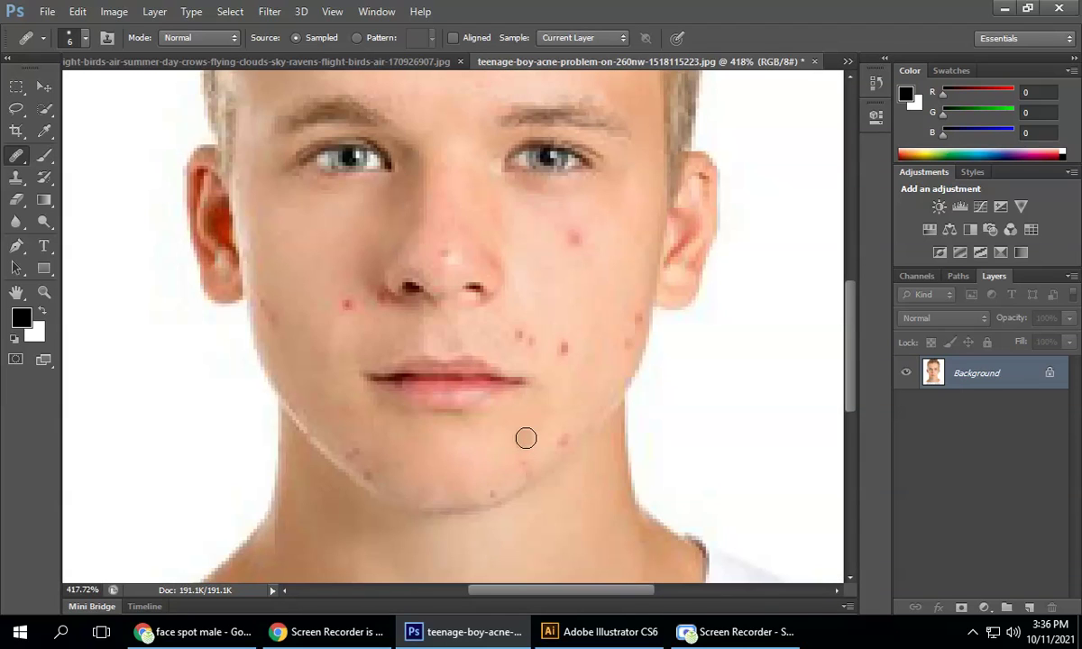
pyautogui.click(357, 453)
pyautogui.click(518, 334)
pyautogui.click(530, 338)
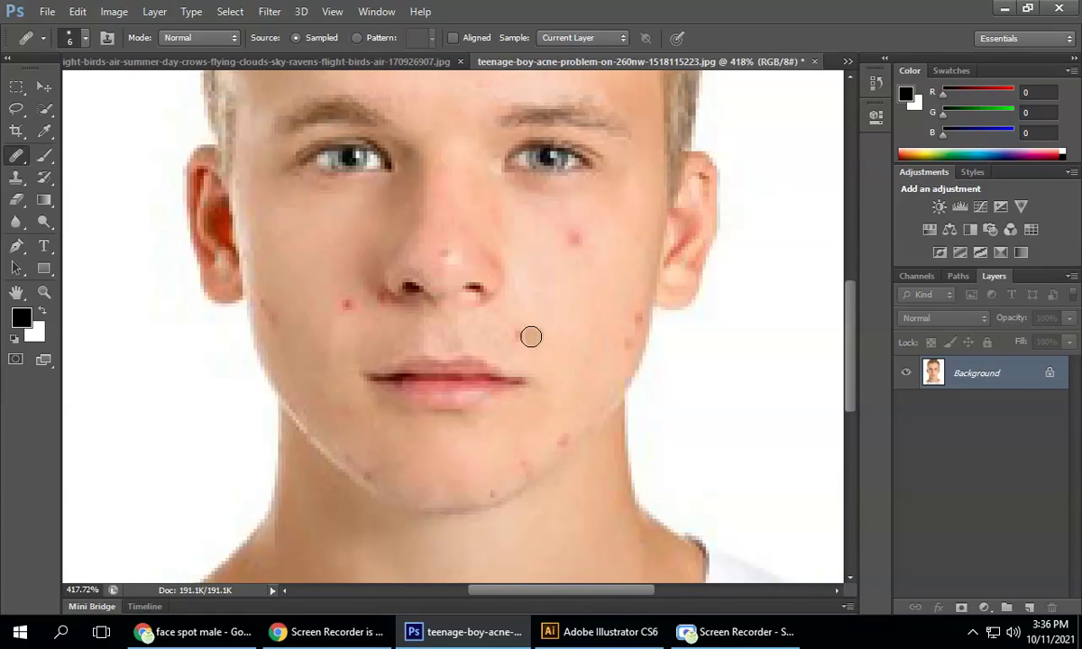
# Step: Sample clean skin beside the red spot on the right-hand cheek and heal the blemishes on both cheeks
pyautogui.click(575, 236)
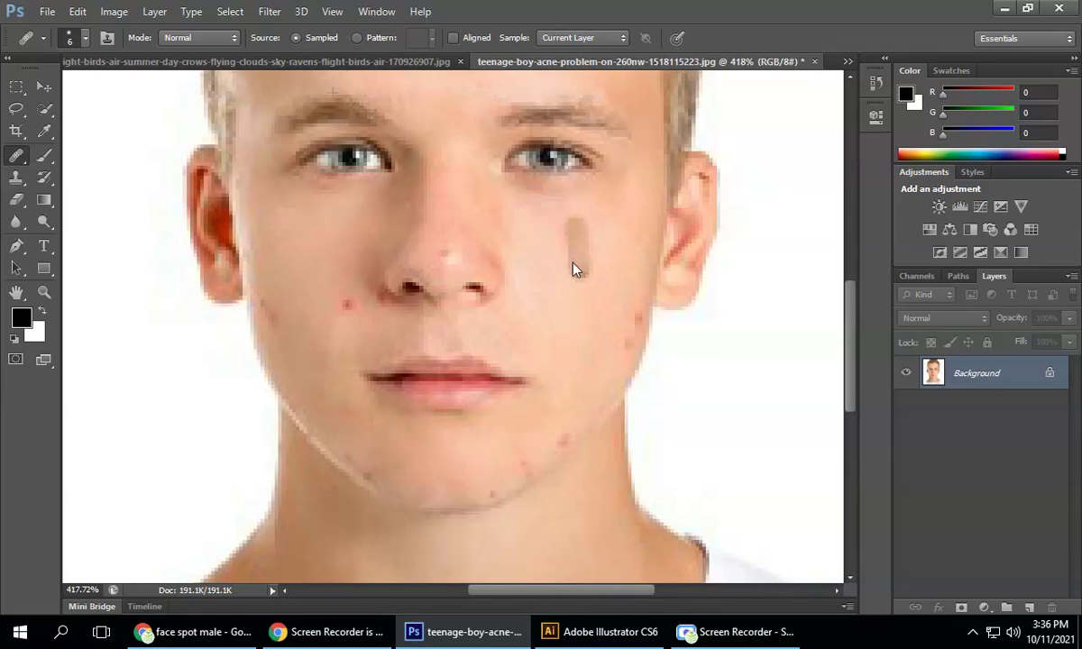
pyautogui.hotkey('ctrl', 'z')
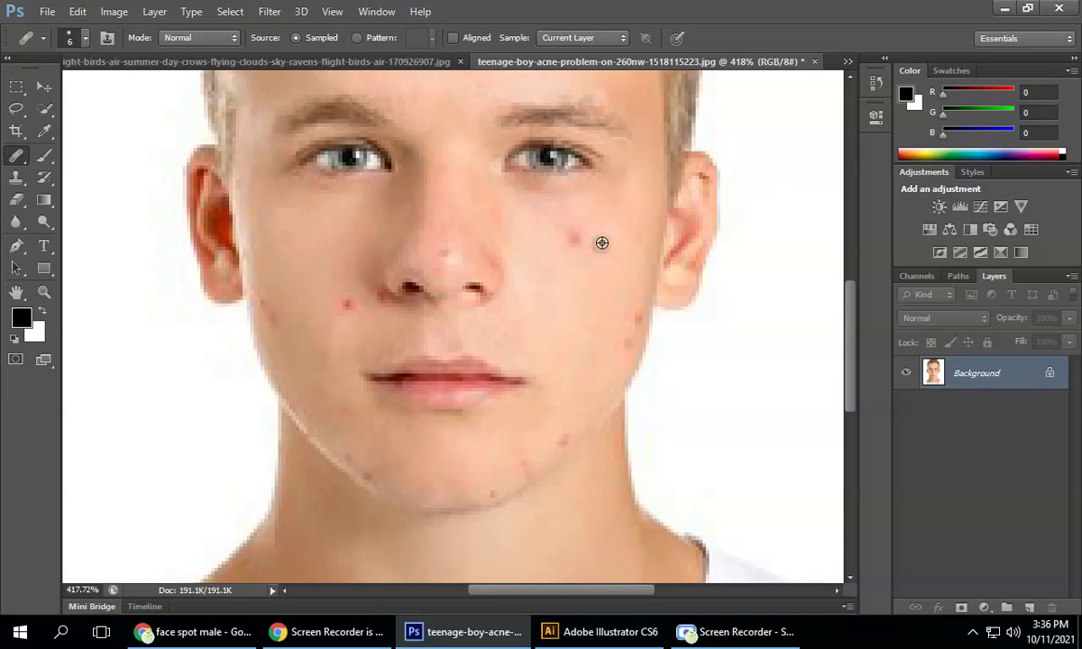
pyautogui.scroll(3, 603, 244)
pyautogui.scroll(1, 601, 240)
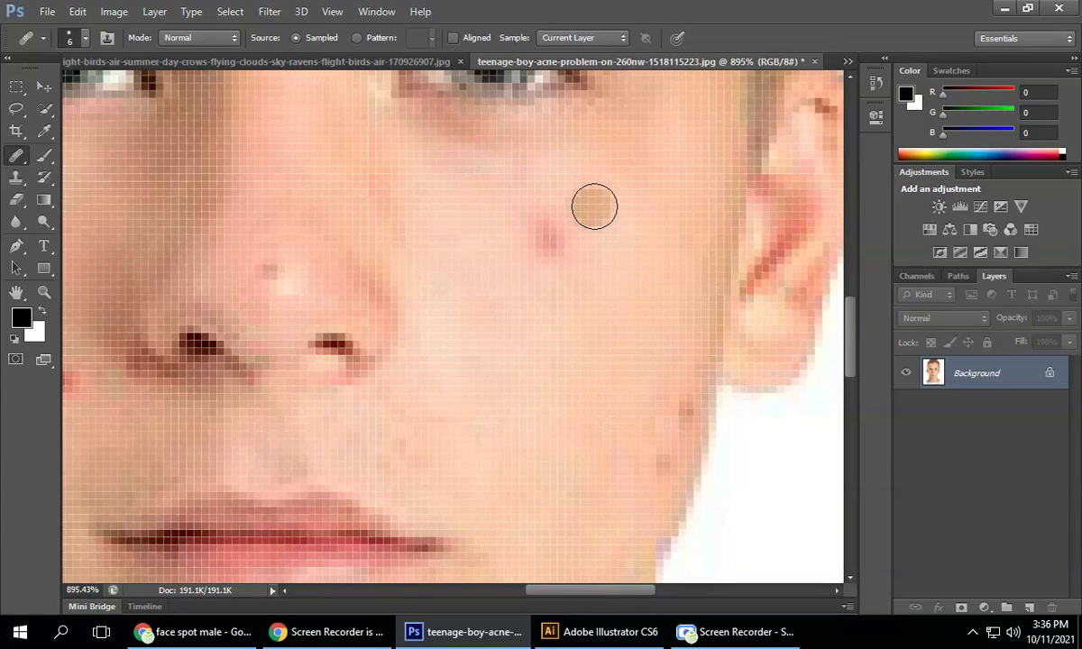
pyautogui.scroll(-4, 595, 207)
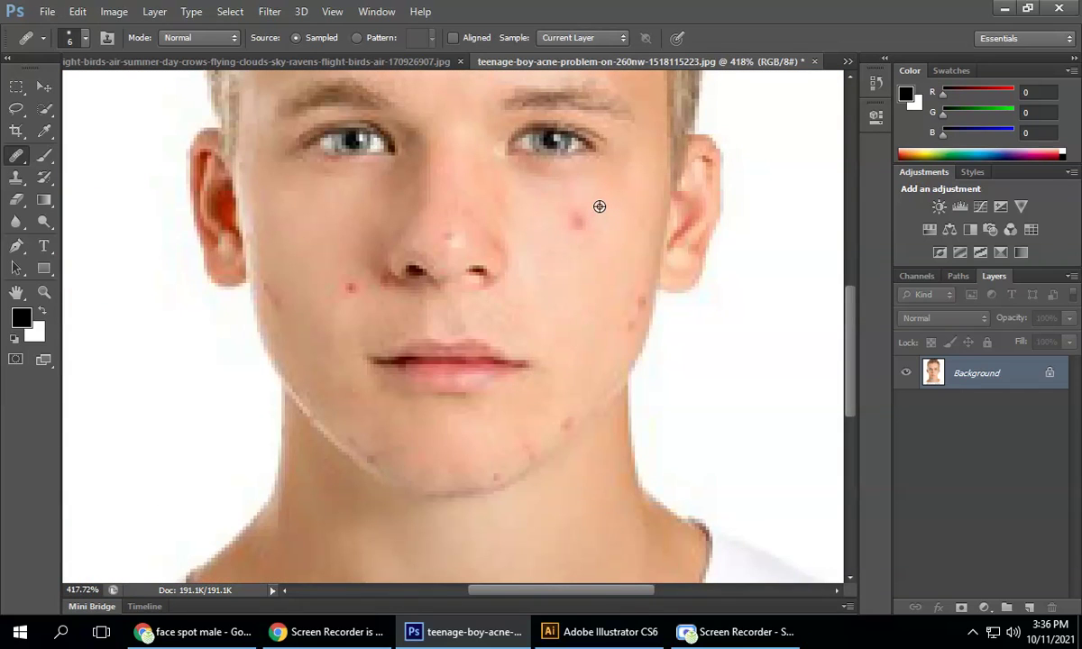
pyautogui.click(577, 220)
pyautogui.scroll(2, 630, 324)
pyautogui.scroll(-2, 302, 295)
pyautogui.click(264, 282)
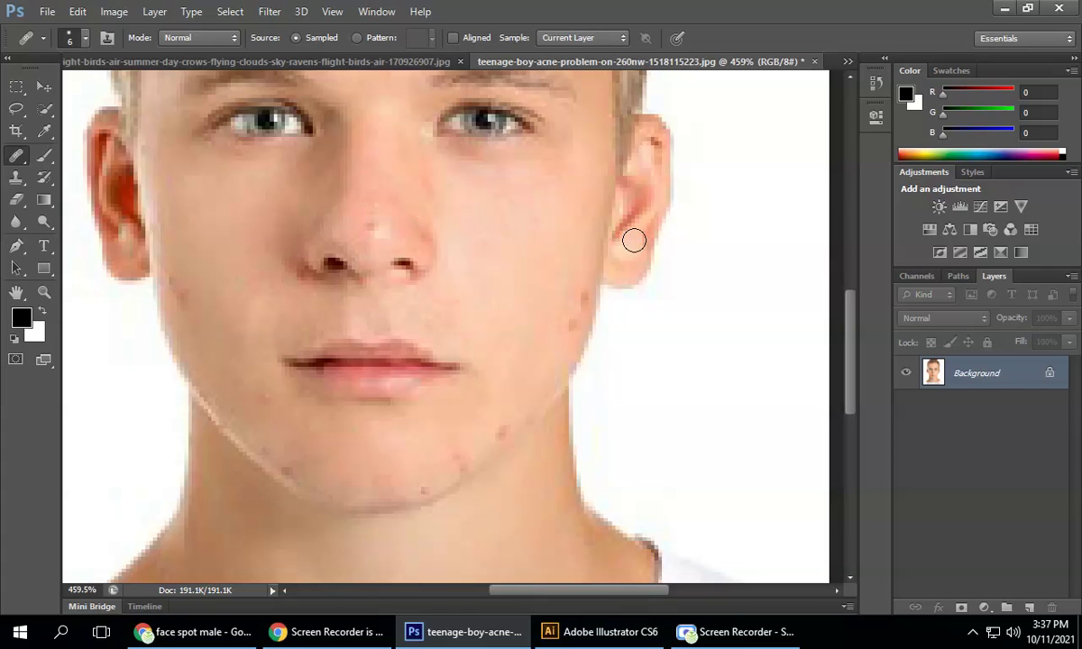
# Step: Try long Healing Brush strokes from the left-hand cheek across the lips using skin sampled on the right-hand cheek
pyautogui.moveTo(405, 222); pyautogui.dragTo(496, 316)
pyautogui.moveTo(320, 198); pyautogui.dragTo(360, 214)
pyautogui.hotkey('ctrl', 'z')
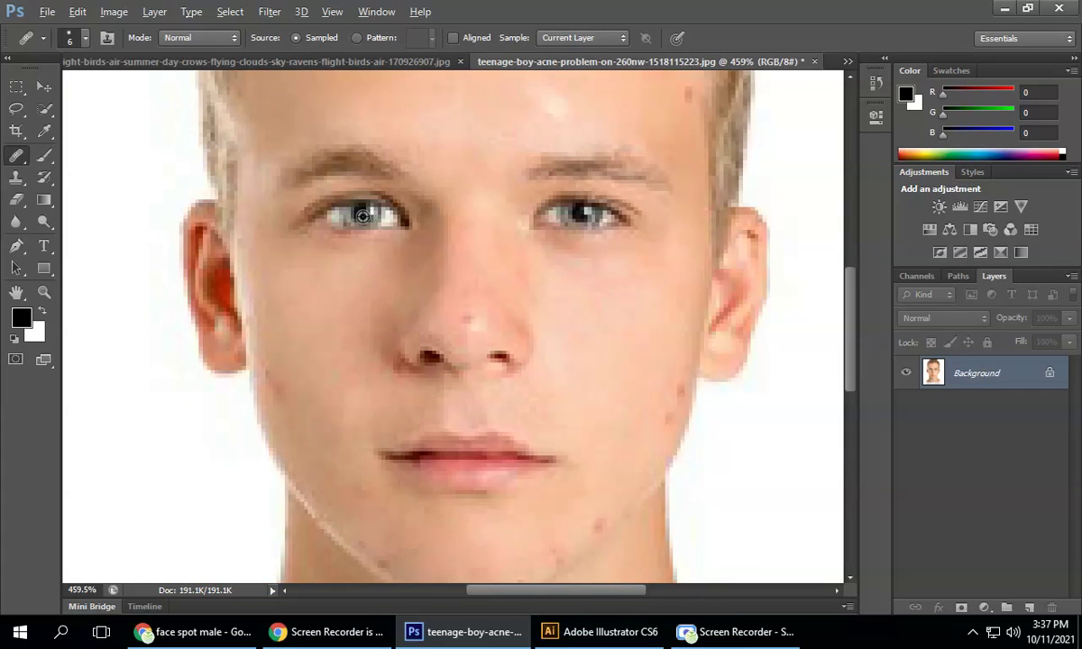
pyautogui.press('alt')
pyautogui.press('alt')
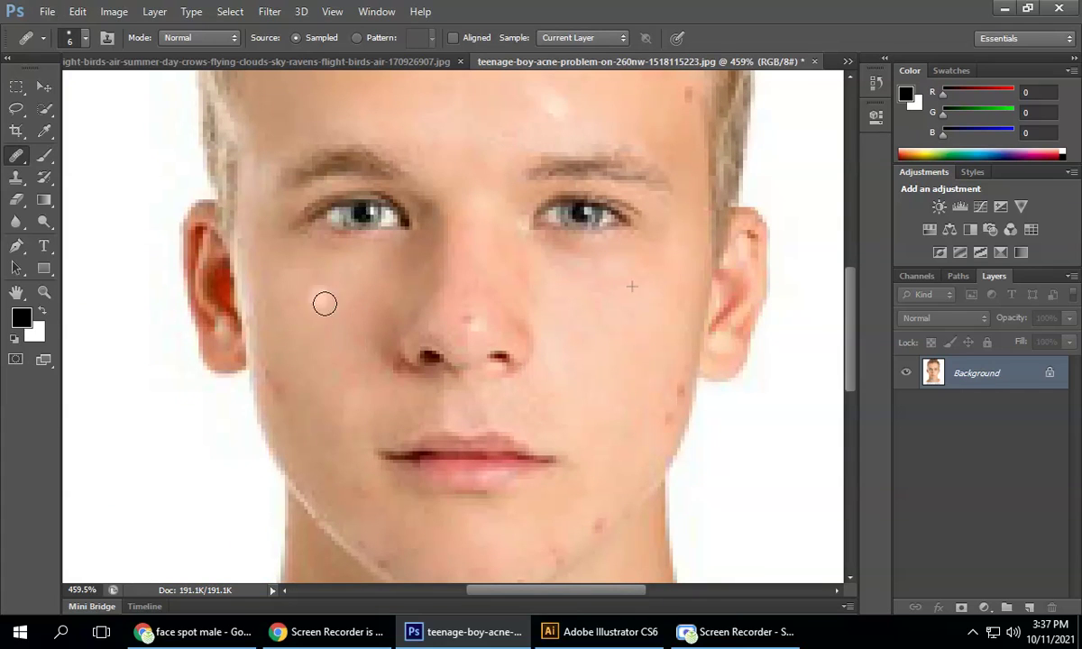
pyautogui.click(374, 391)
pyautogui.moveTo(338, 328); pyautogui.dragTo(440, 466)
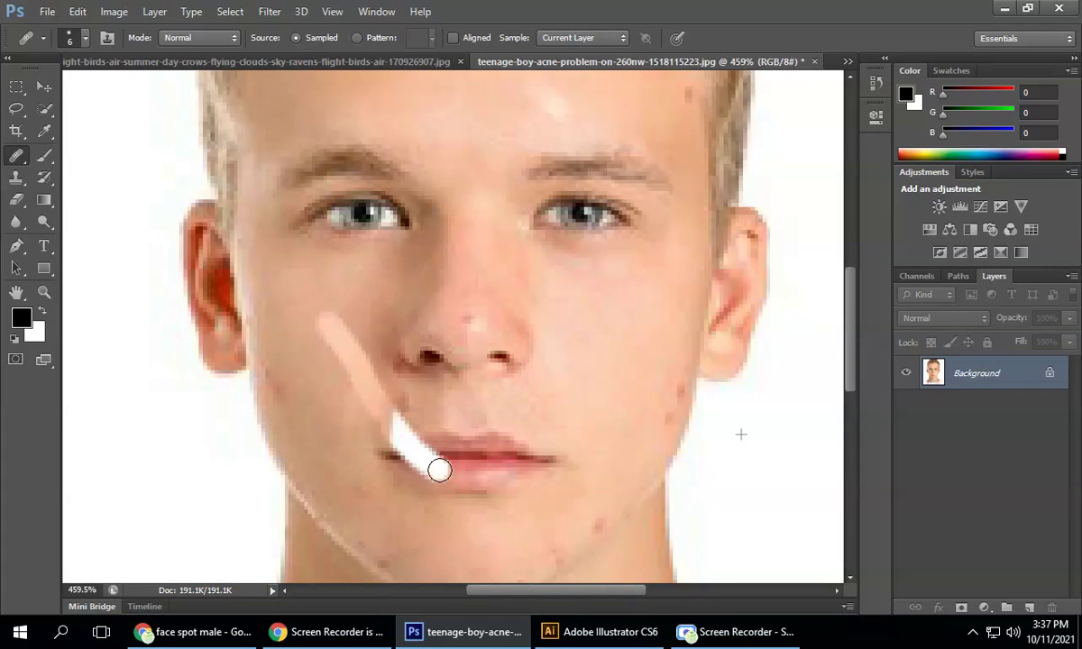
pyautogui.moveTo(379, 377); pyautogui.dragTo(484, 465)
pyautogui.moveTo(394, 434); pyautogui.dragTo(521, 448)
pyautogui.moveTo(420, 389)
pyautogui.mouseDown()
pyautogui.moveTo(530, 457)
pyautogui.moveTo(388, 439)
pyautogui.mouseUp()
pyautogui.moveTo(514, 437)
pyautogui.mouseDown()
pyautogui.moveTo(569, 465)
pyautogui.moveTo(539, 472)
pyautogui.mouseUp()
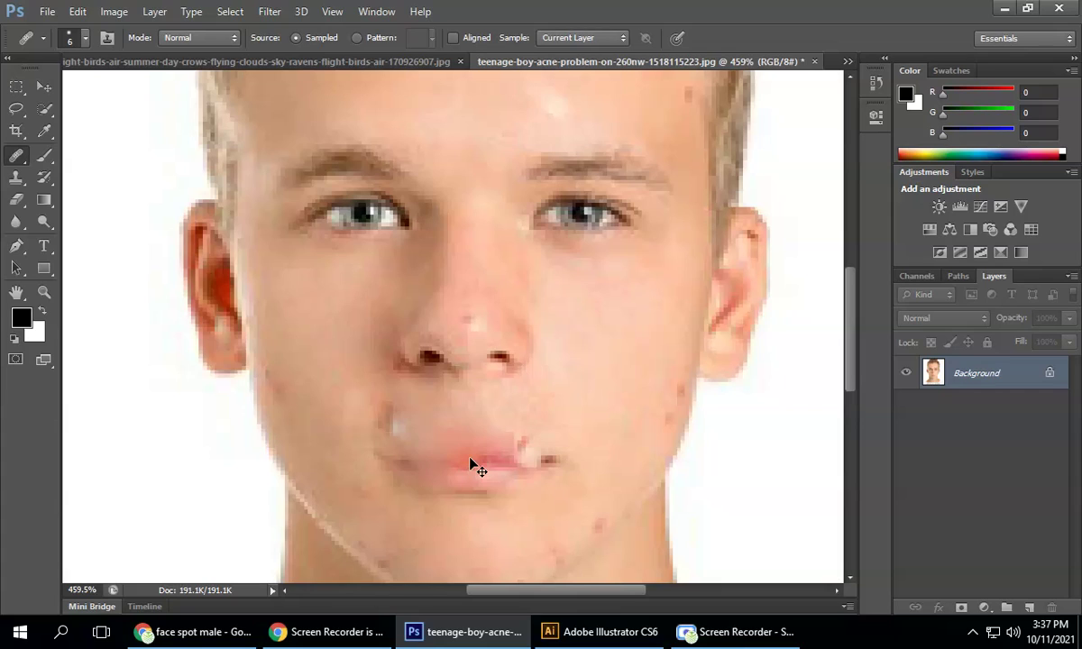
# Step: Undo all the healing strokes painted across the left-hand cheek and the mouth
pyautogui.hotkey('ctrl', 'alt', 'z')
pyautogui.hotkey('ctrl', 'alt', 'z')
pyautogui.hotkey('ctrl', 'alt', 'z')
pyautogui.hotkey('ctrl', 'alt', 'z')
pyautogui.hotkey('ctrl', 'alt', 'z')
pyautogui.hotkey('ctrl', 'alt', 'z')
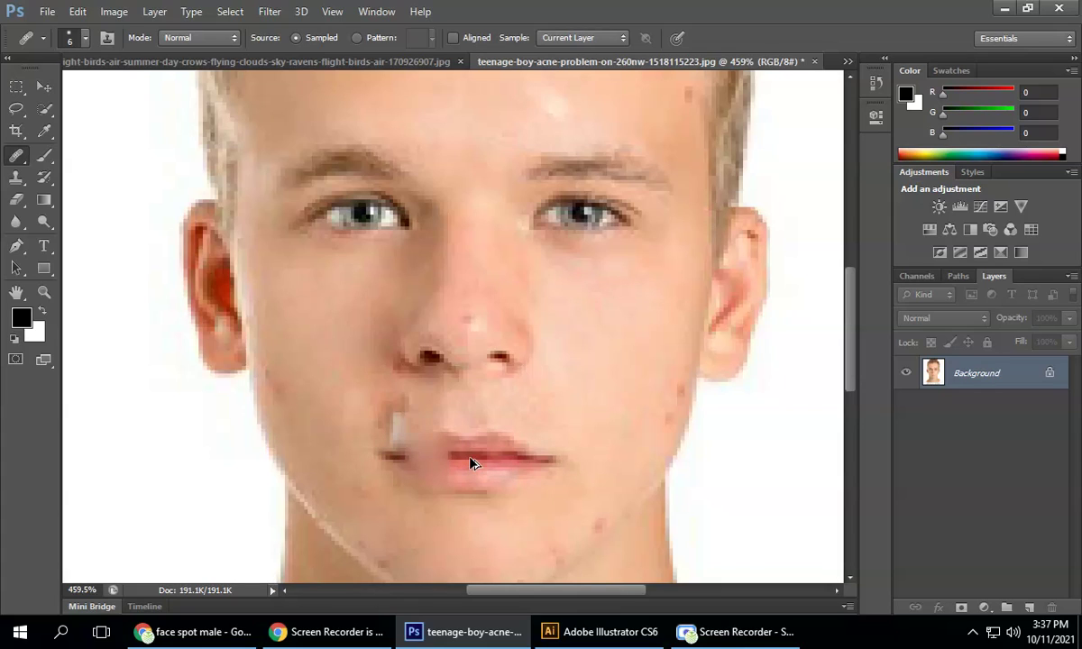
pyautogui.hotkey('ctrl', 'alt', 'z')
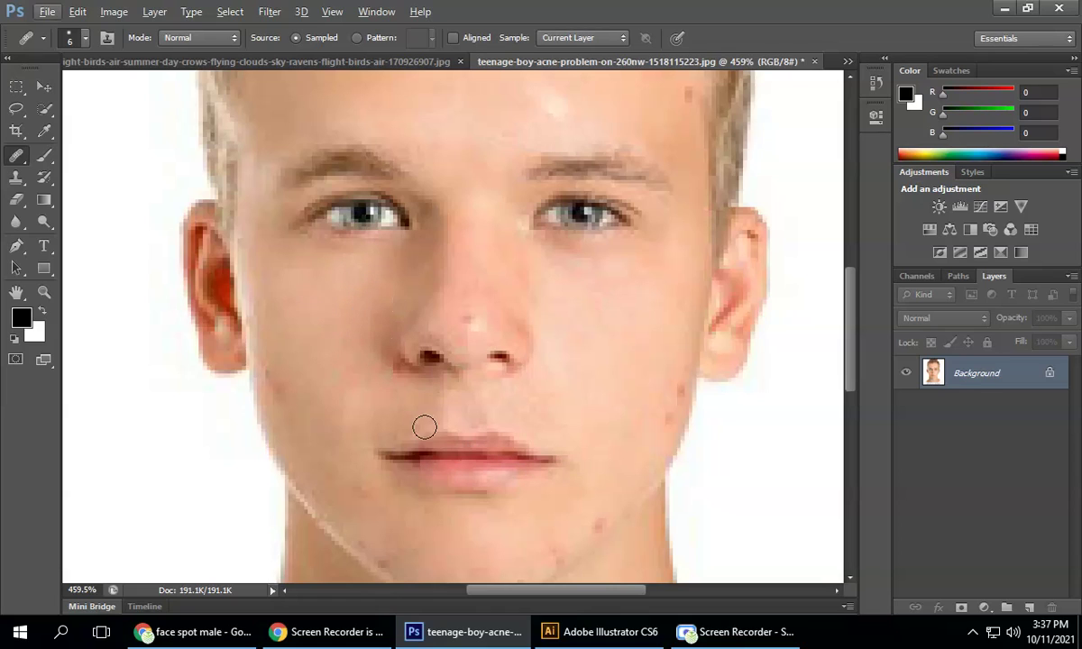
# Step: Paint over the blemishes along the right-hand jawline with the Healing Brush
pyautogui.moveTo(680, 392); pyautogui.dragTo(669, 433)
# Step: Minimize the screen recorder window and switch to the blank Untitled-1 document in Photoshop
pyautogui.click(740, 635)
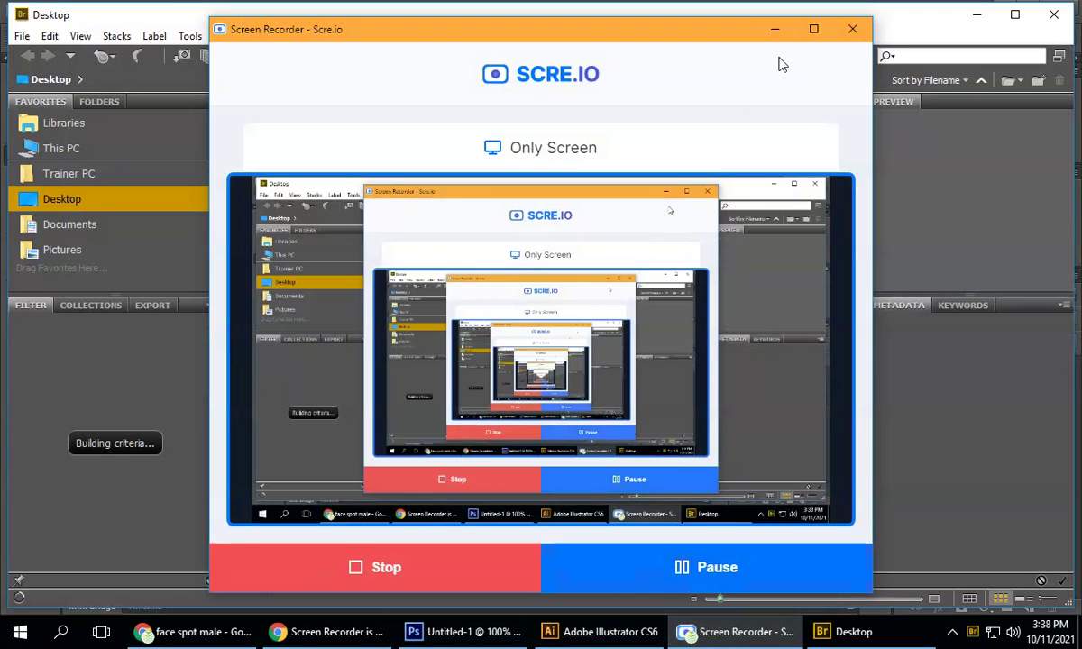
pyautogui.click(774, 29)
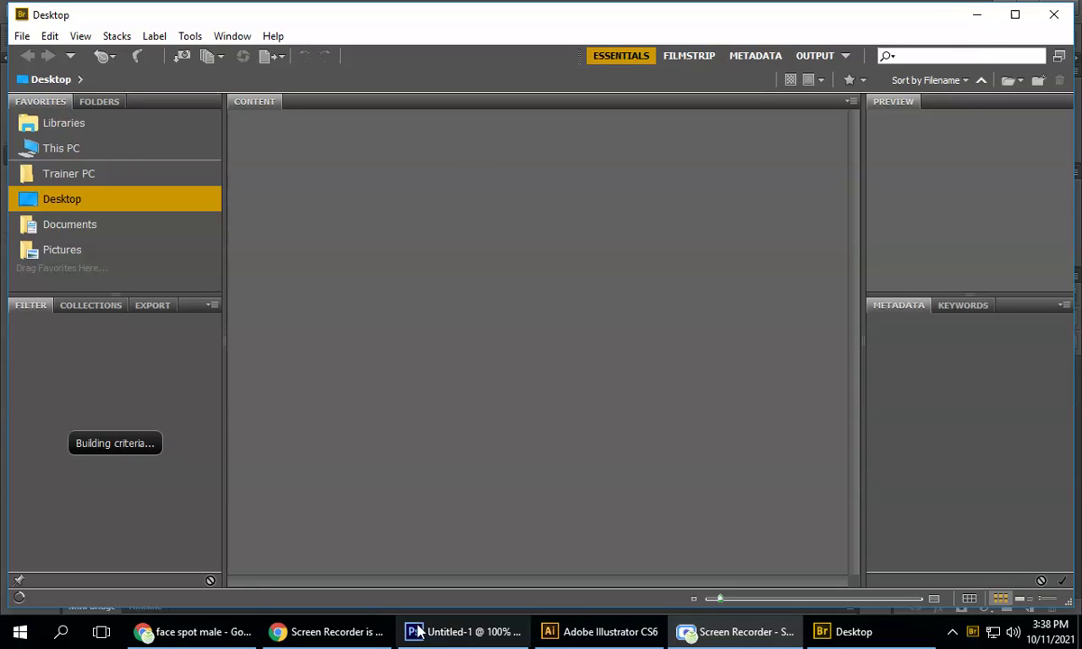
pyautogui.click(475, 635)
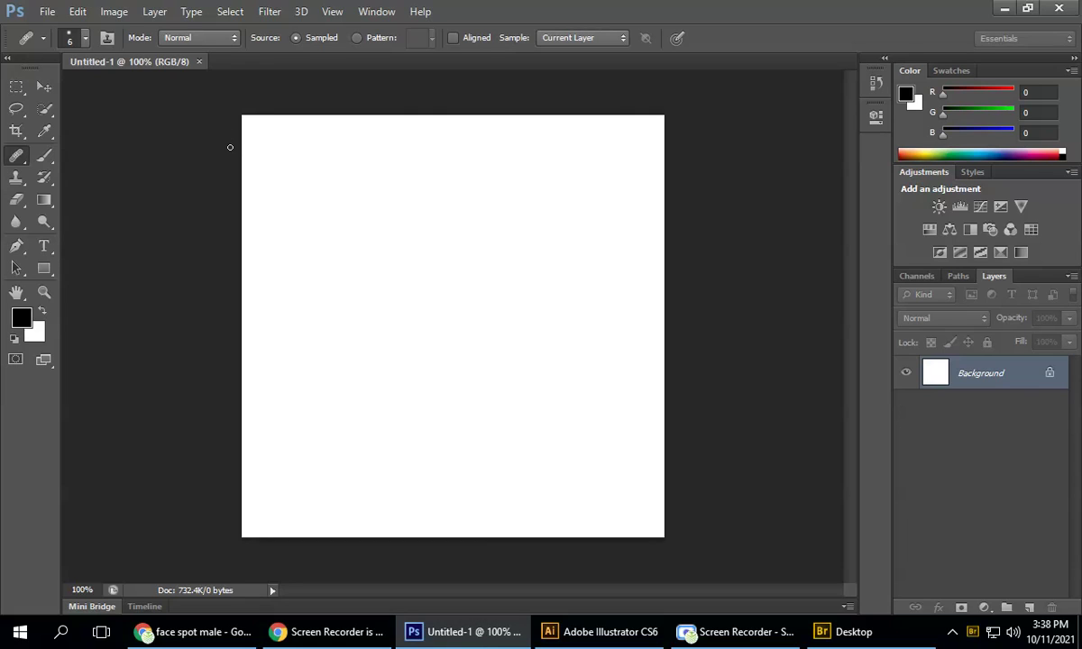
# Step: Show the rulers and, with the Move Tool, place three horizontal guides at about 0.3, 0.66 and 1 in
pyautogui.hotkey('ctrl', 'r')
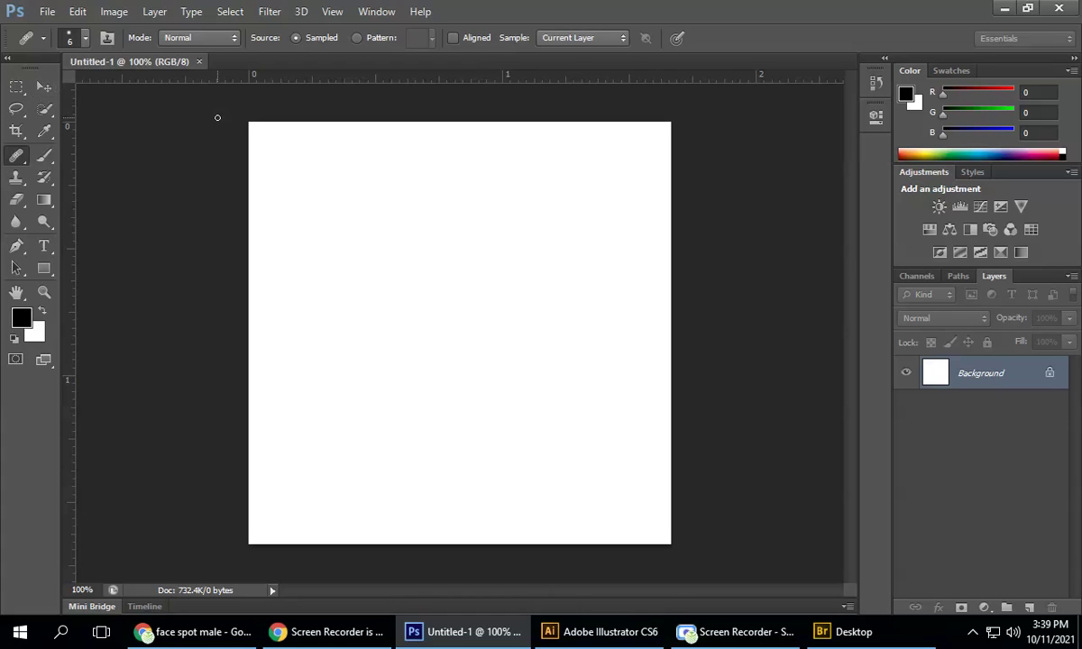
pyautogui.click(39, 84)
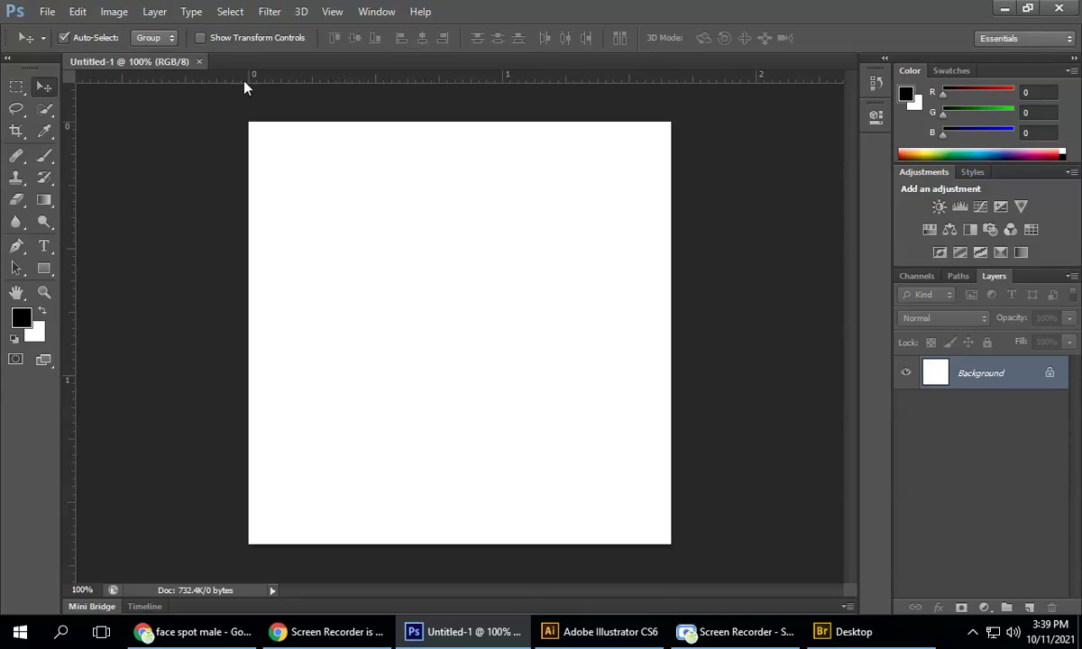
pyautogui.moveTo(313, 86); pyautogui.dragTo(377, 198)
pyautogui.moveTo(417, 78); pyautogui.dragTo(463, 290)
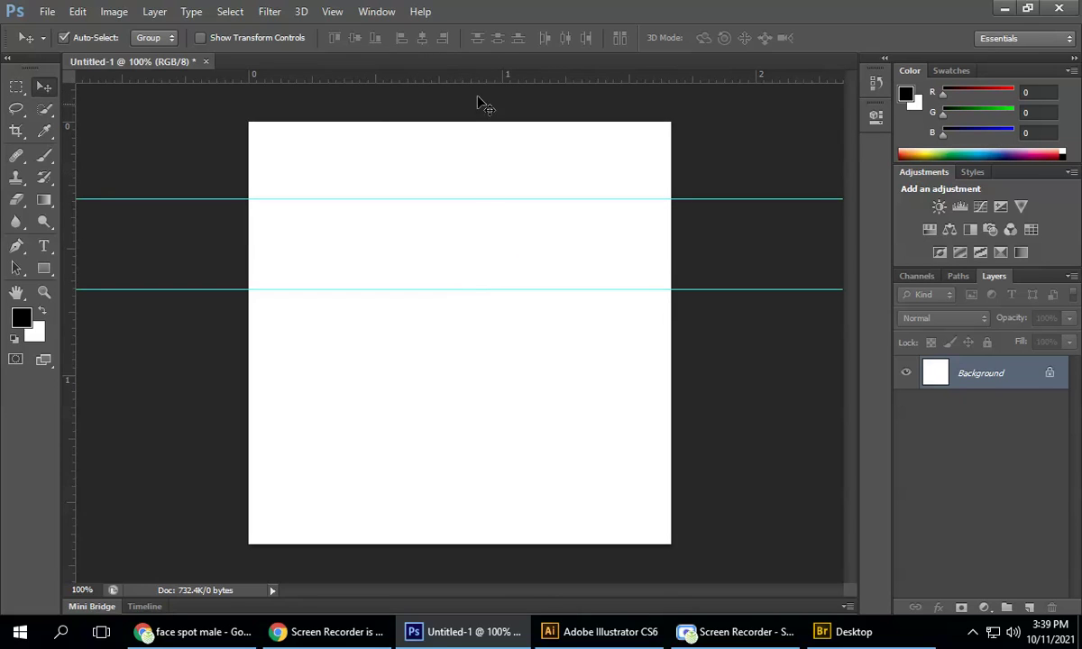
pyautogui.moveTo(488, 82); pyautogui.dragTo(510, 373)
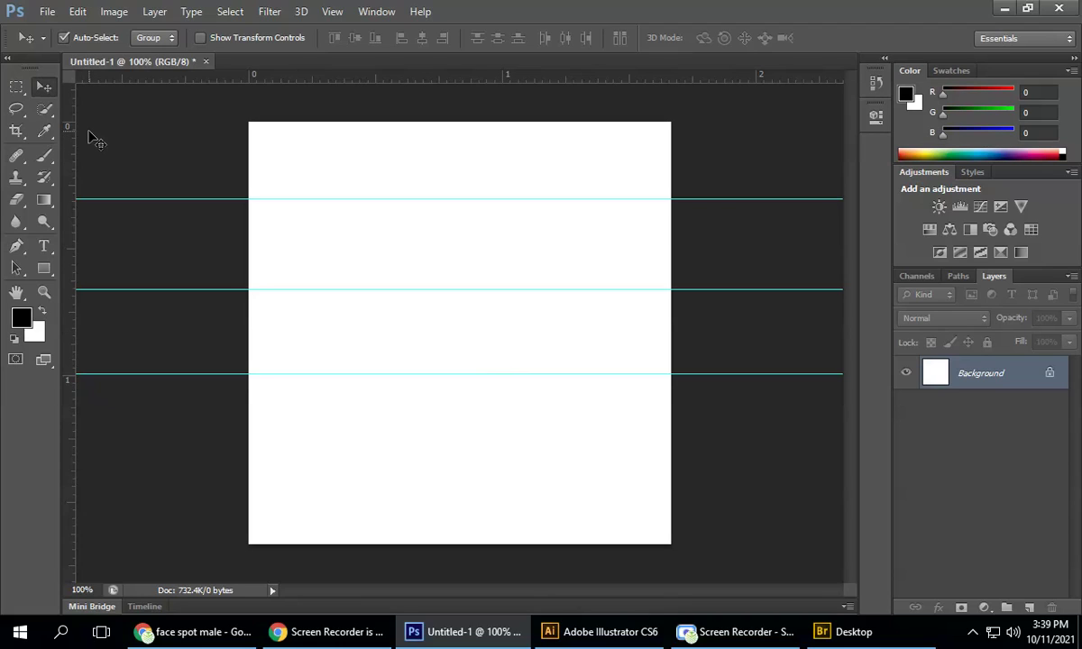
# Step: Place four vertical guides on the canvas at about 0.34, 0.7, 1.16 and 1.45 in
pyautogui.moveTo(70, 171); pyautogui.dragTo(334, 207)
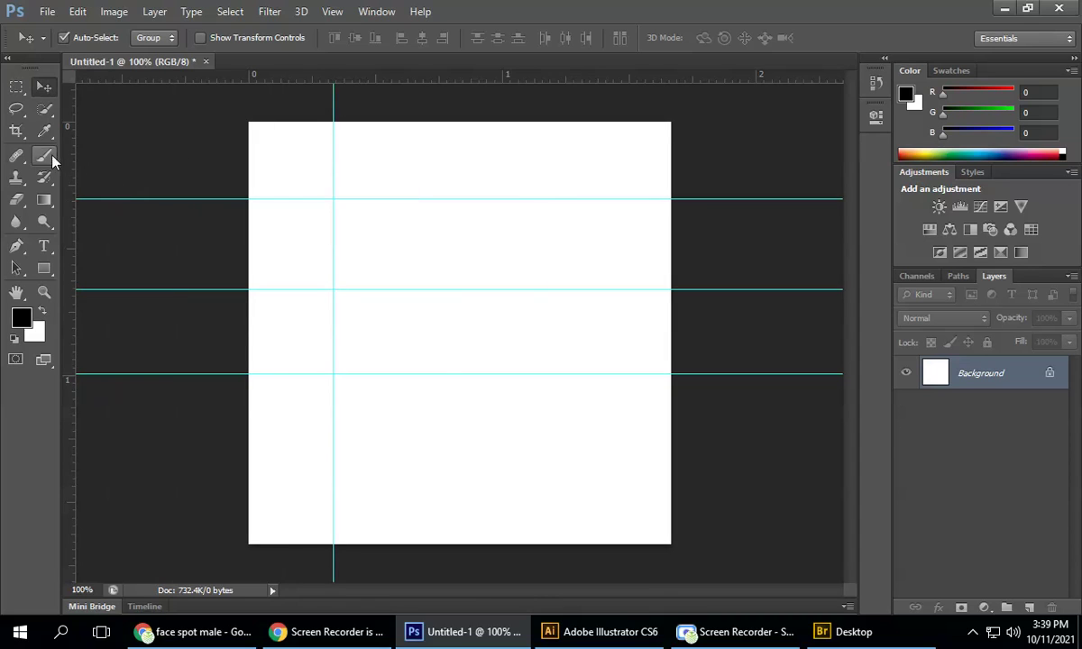
pyautogui.moveTo(71, 165); pyautogui.dragTo(426, 169)
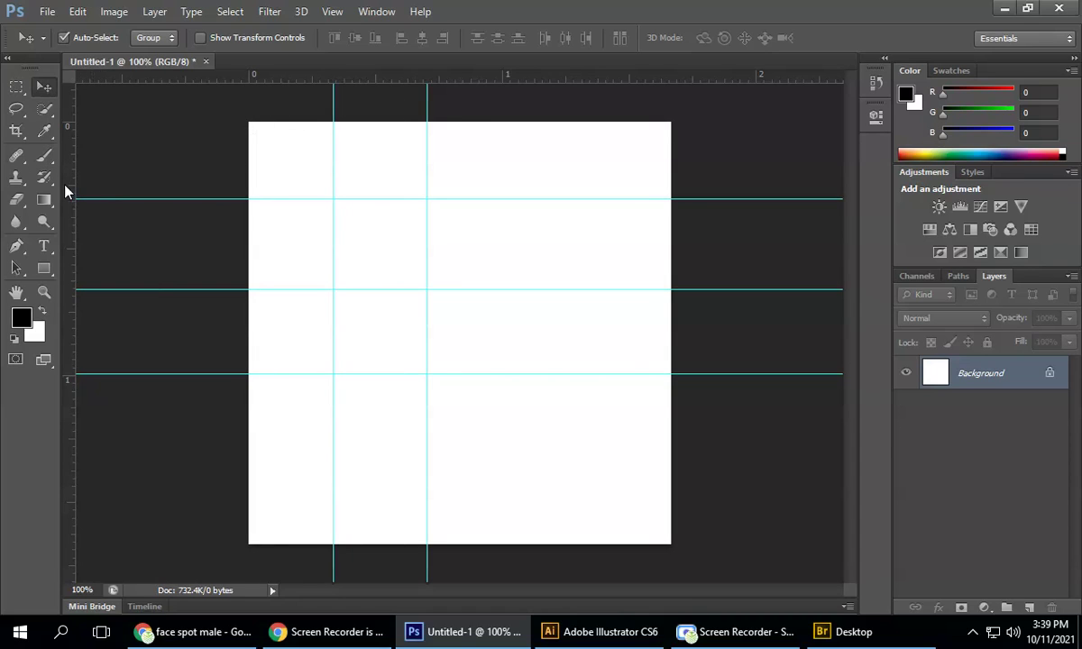
pyautogui.moveTo(70, 185); pyautogui.dragTo(544, 159)
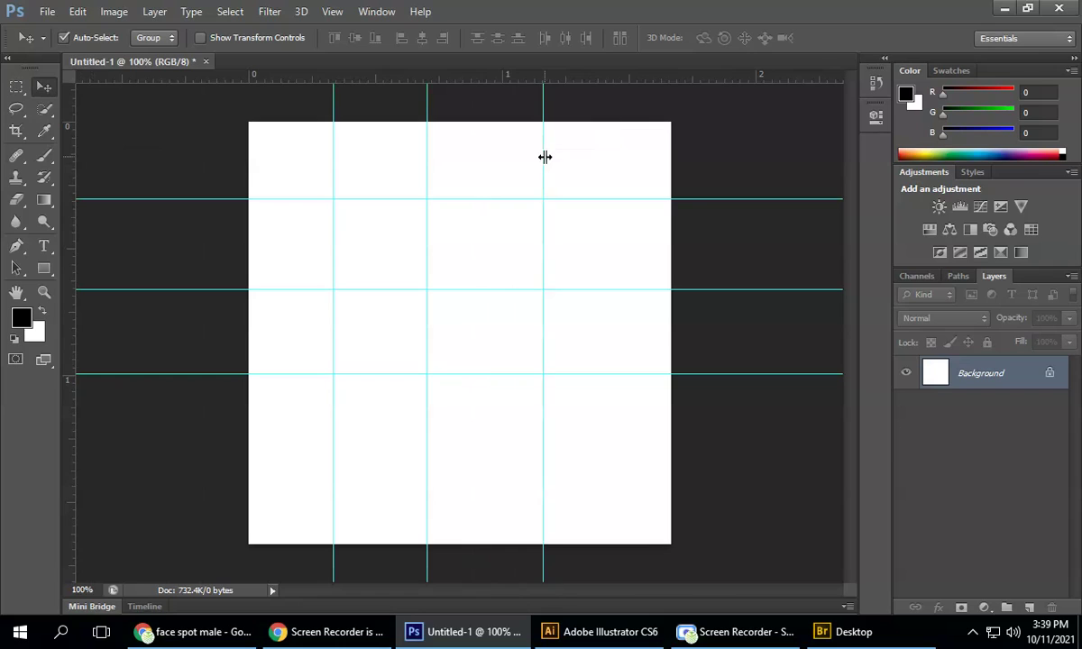
pyautogui.moveTo(72, 185); pyautogui.dragTo(619, 166)
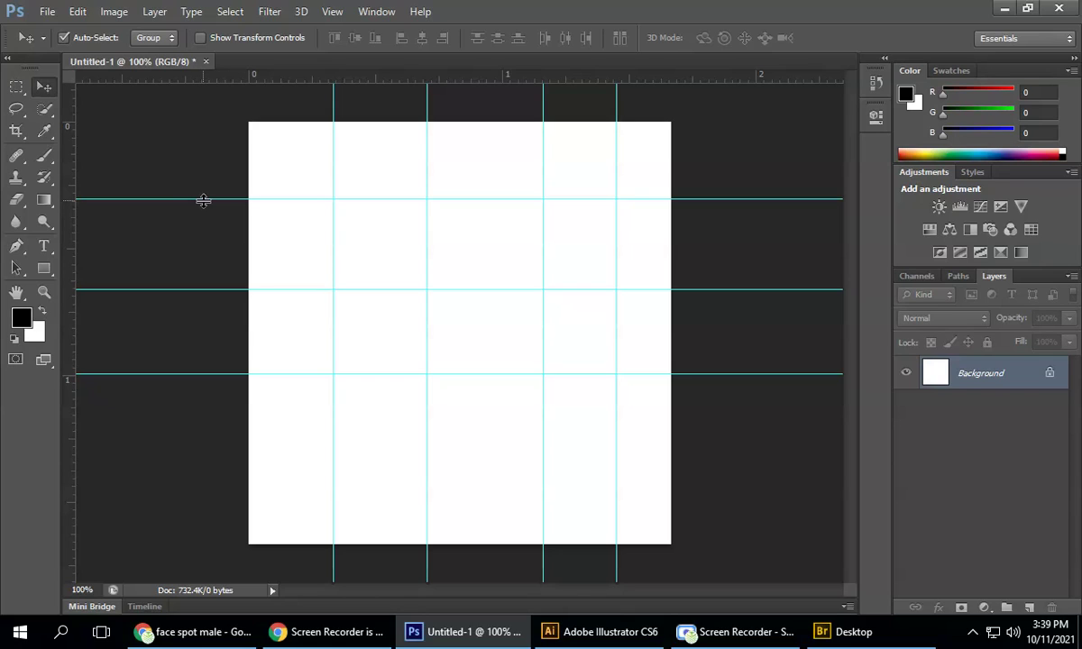
# Step: Remove the three horizontal guides by moving each one back off the canvas onto its ruler
pyautogui.moveTo(202, 200); pyautogui.dragTo(203, 67)
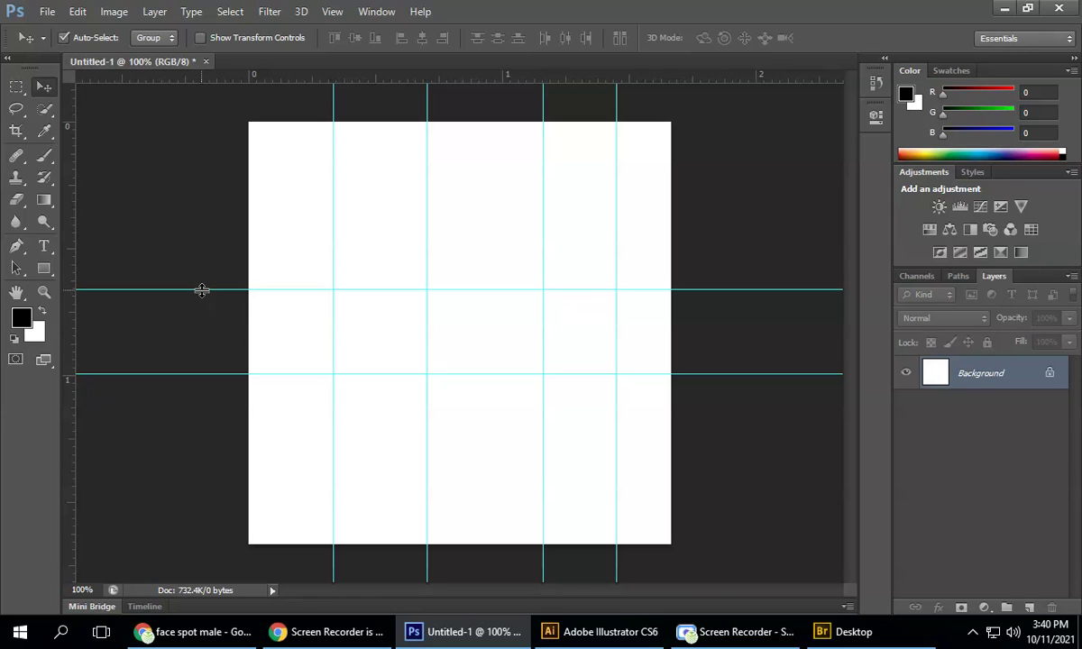
pyautogui.moveTo(202, 290); pyautogui.dragTo(213, 43)
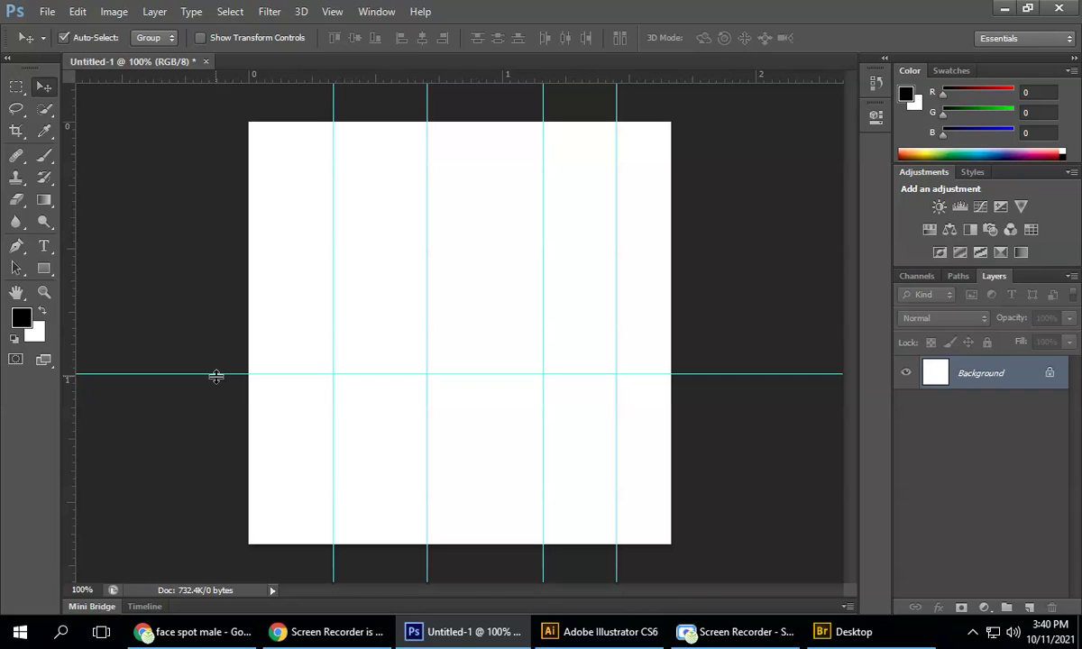
pyautogui.moveTo(217, 376); pyautogui.dragTo(215, 45)
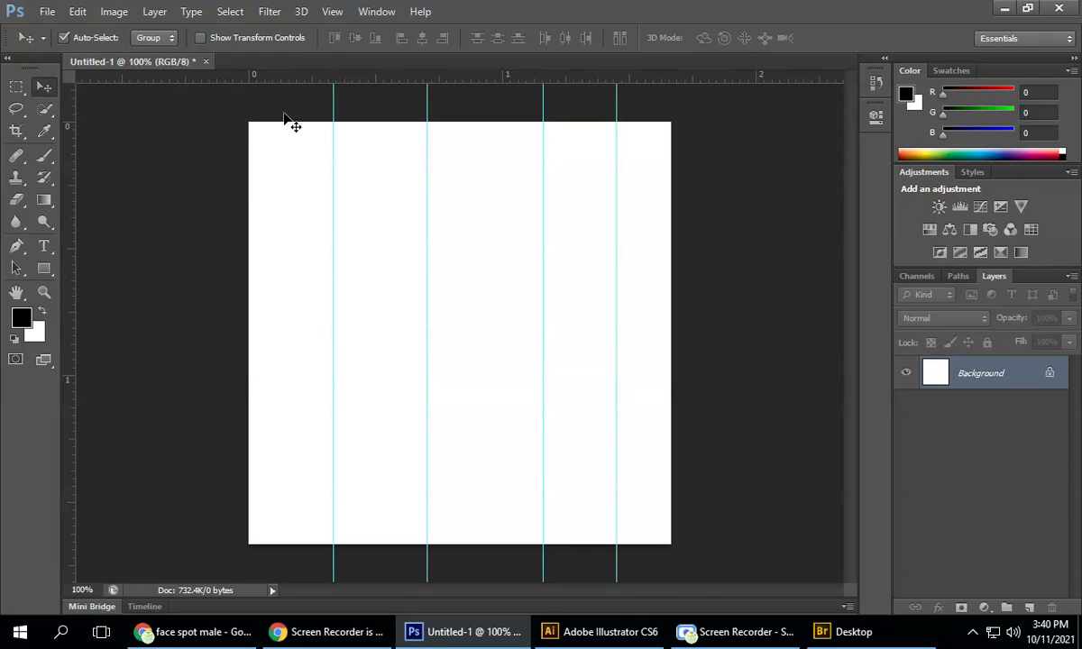
# Step: Remove the four vertical guides by moving each one back off the canvas onto its ruler
pyautogui.moveTo(334, 140); pyautogui.dragTo(59, 173)
pyautogui.moveTo(429, 116); pyautogui.dragTo(59, 200)
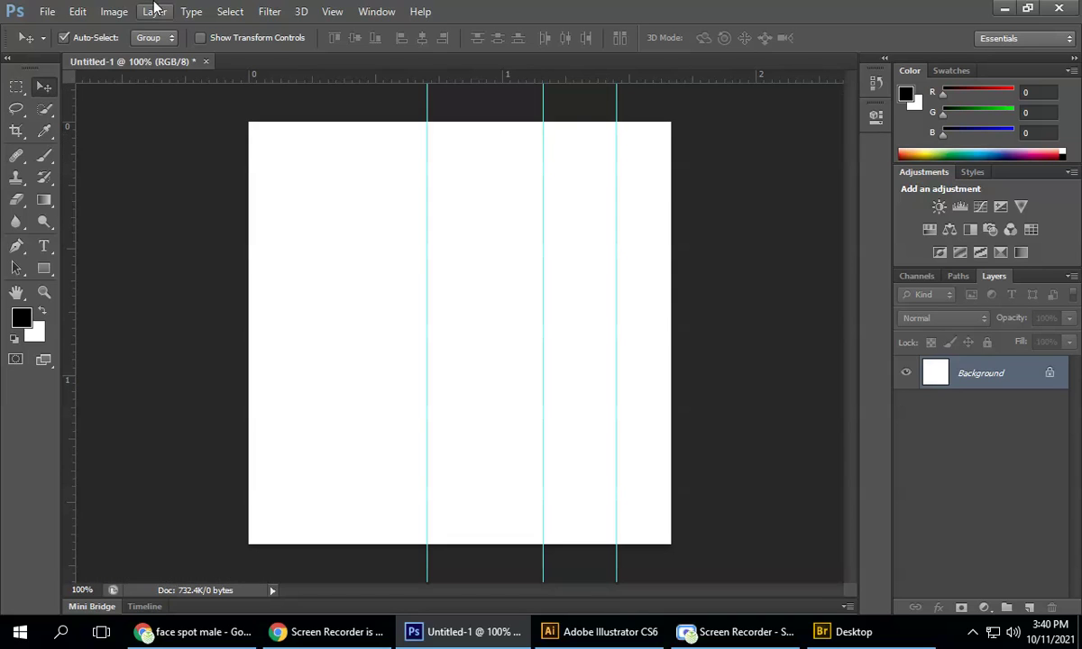
pyautogui.moveTo(429, 107); pyautogui.dragTo(65, 135)
pyautogui.moveTo(542, 107); pyautogui.dragTo(66, 122)
pyautogui.moveTo(616, 109); pyautogui.dragTo(67, 133)
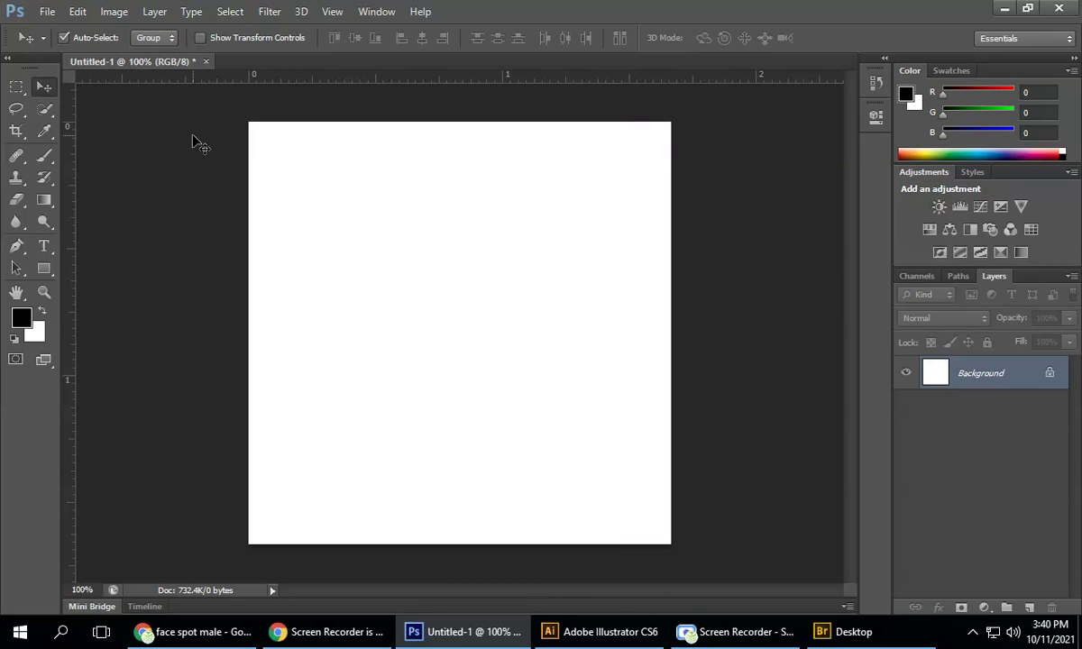
pyautogui.click(333, 11)
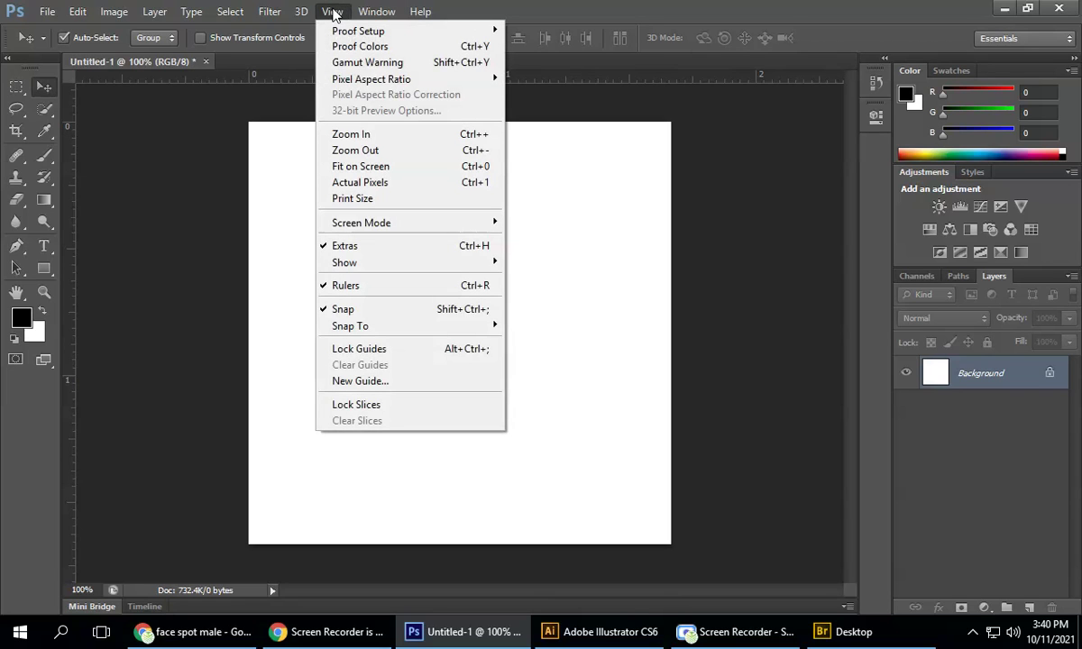
pyautogui.click(386, 382)
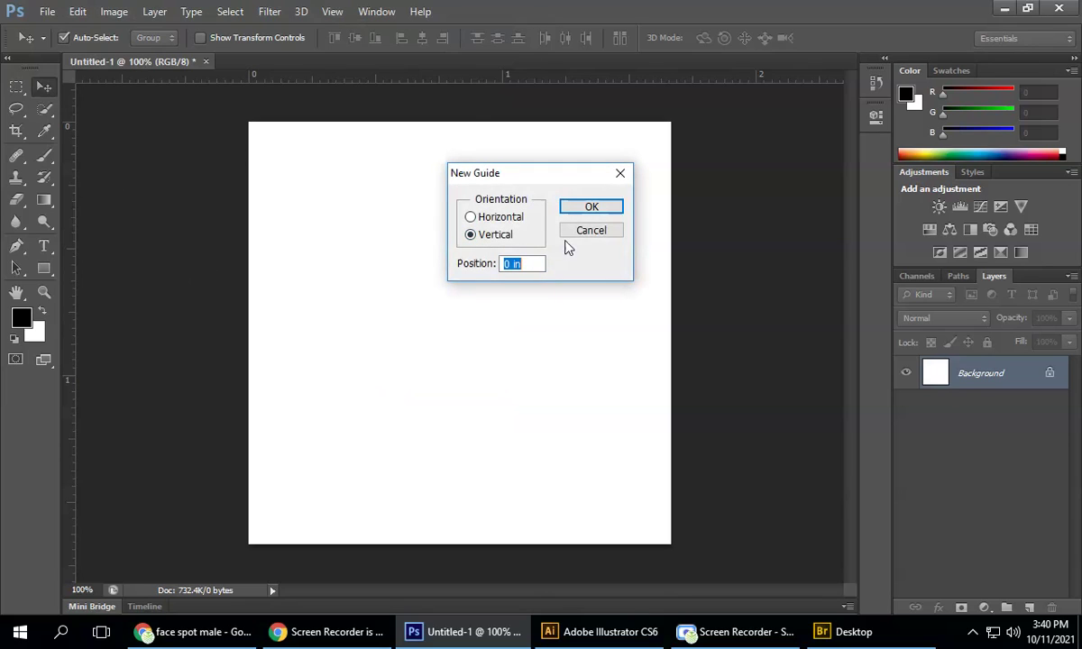
pyautogui.click(610, 233)
# Step: Add a new horizontal guide at a position of 1 in
pyautogui.click(334, 11)
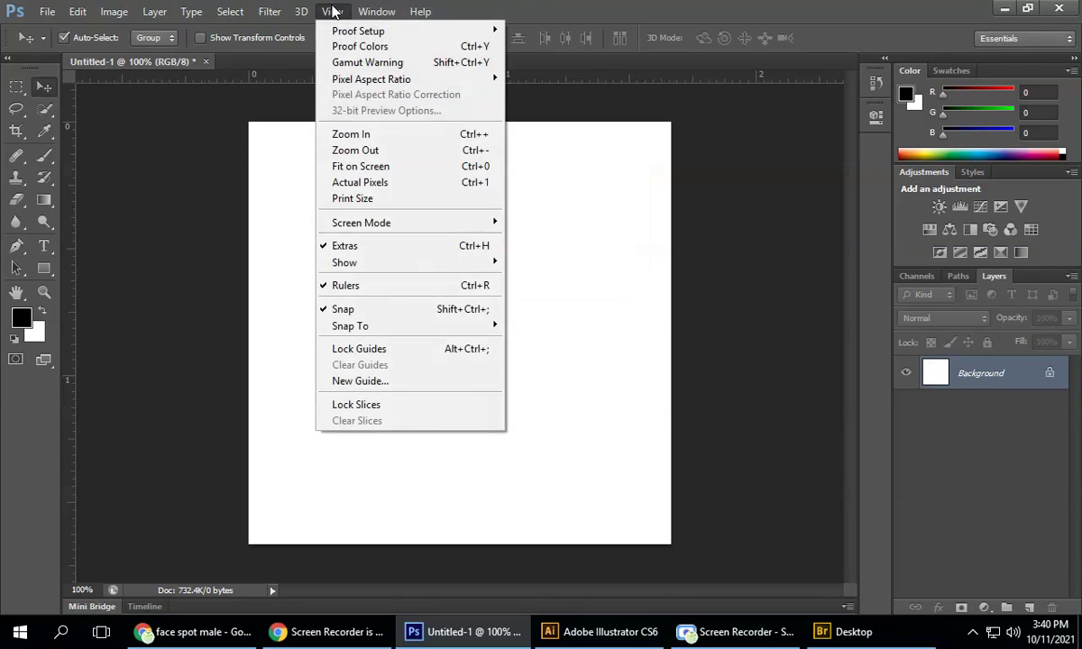
pyautogui.click(403, 381)
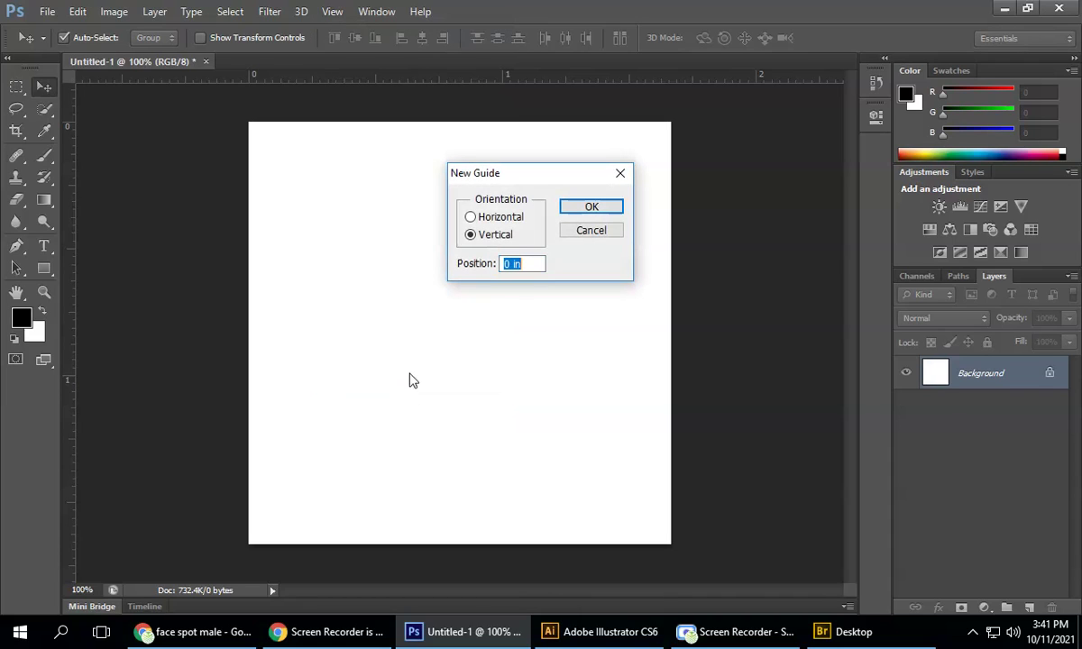
pyautogui.click(490, 219)
pyautogui.moveTo(515, 264); pyautogui.dragTo(433, 282)
pyautogui.write('1')
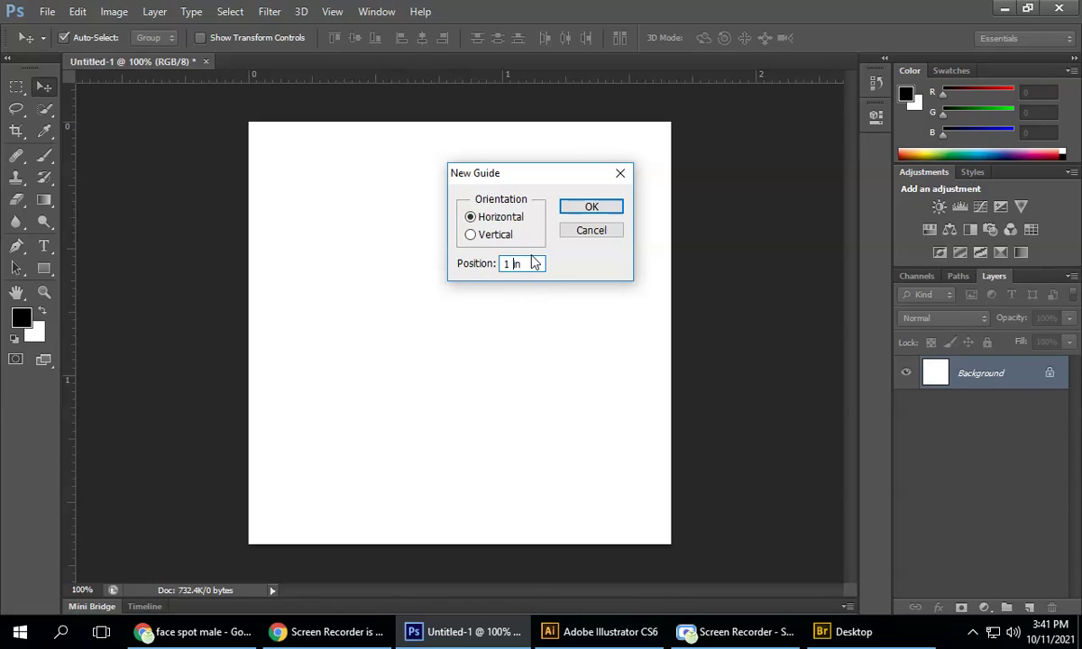
pyautogui.click(594, 209)
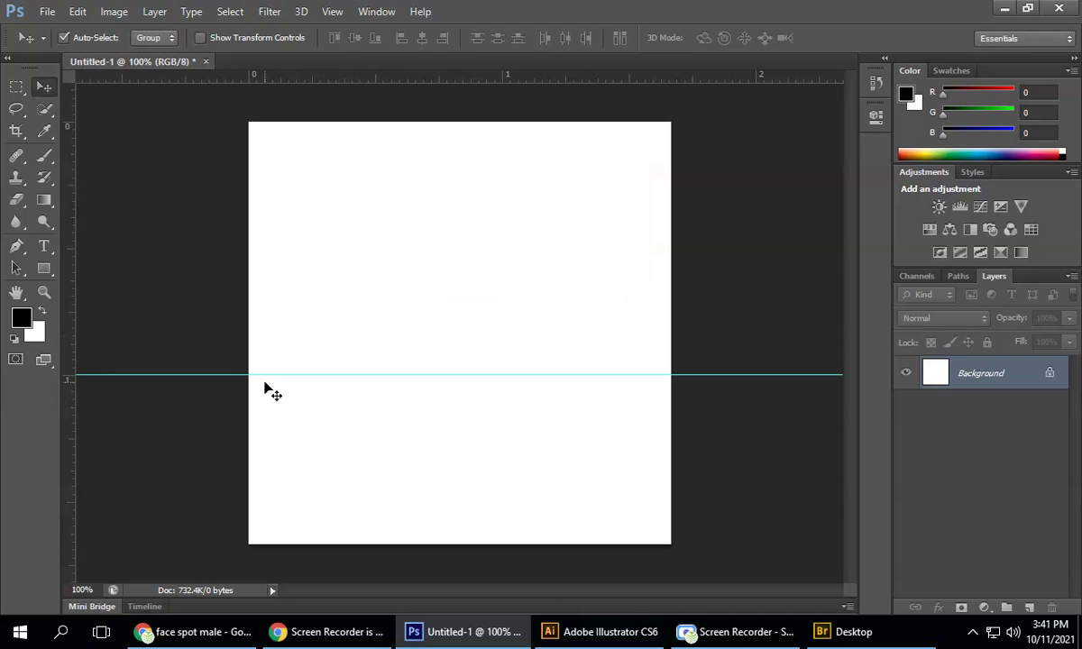
# Step: Add a second horizontal guide at 2 in and bring it into view below the canvas
pyautogui.click(332, 12)
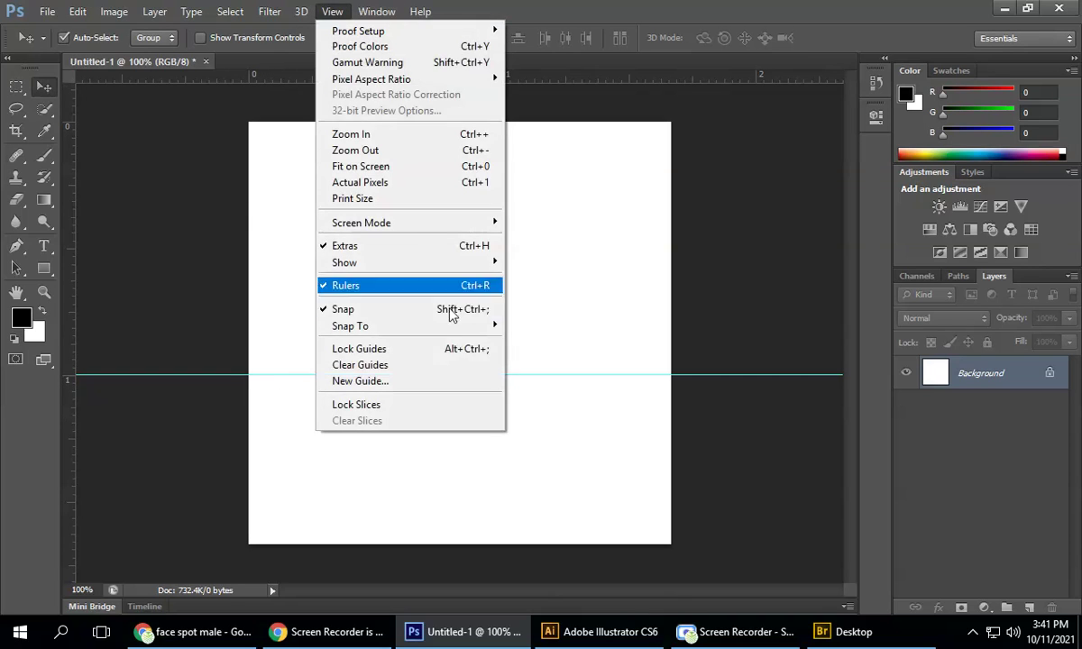
pyautogui.click(429, 379)
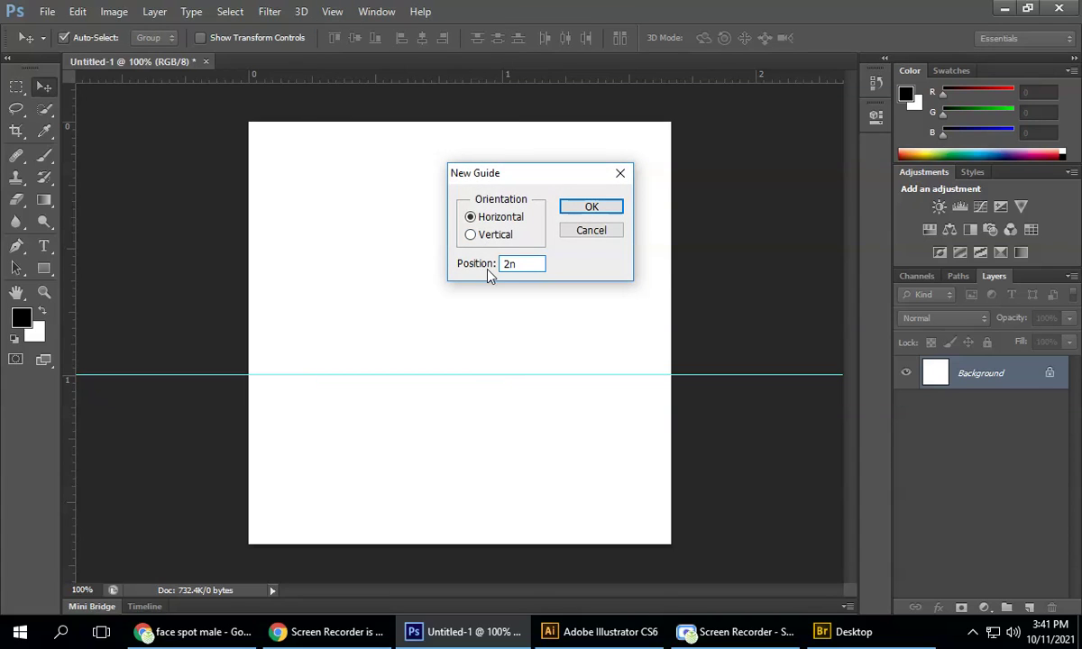
pyautogui.press('Return')
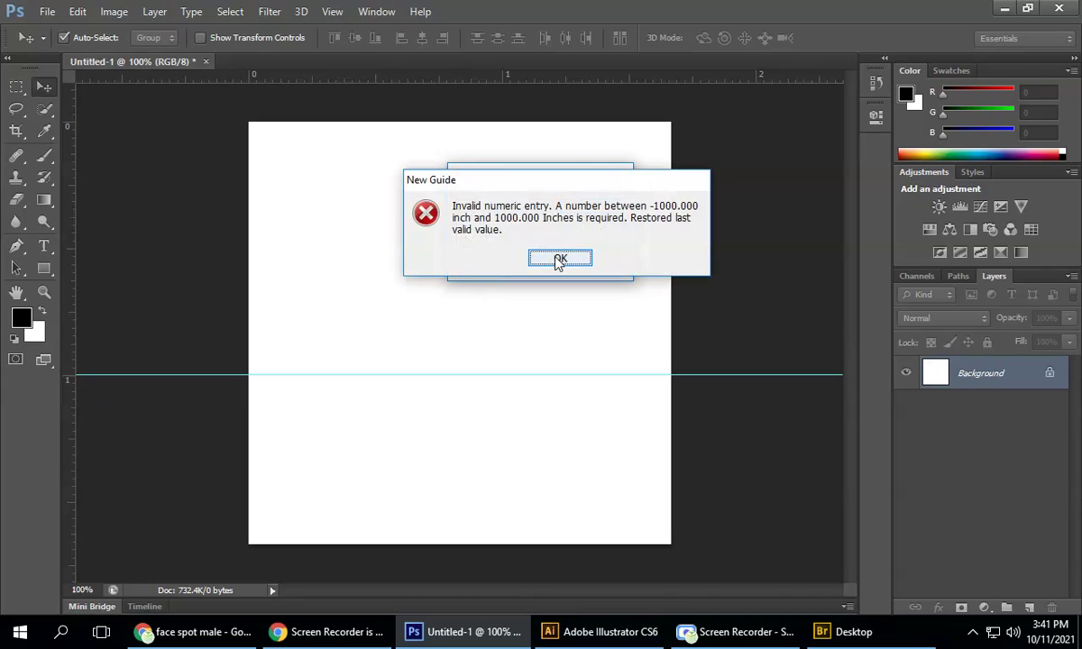
pyautogui.click(559, 258)
pyautogui.click(512, 263)
pyautogui.moveTo(511, 263); pyautogui.dragTo(427, 277)
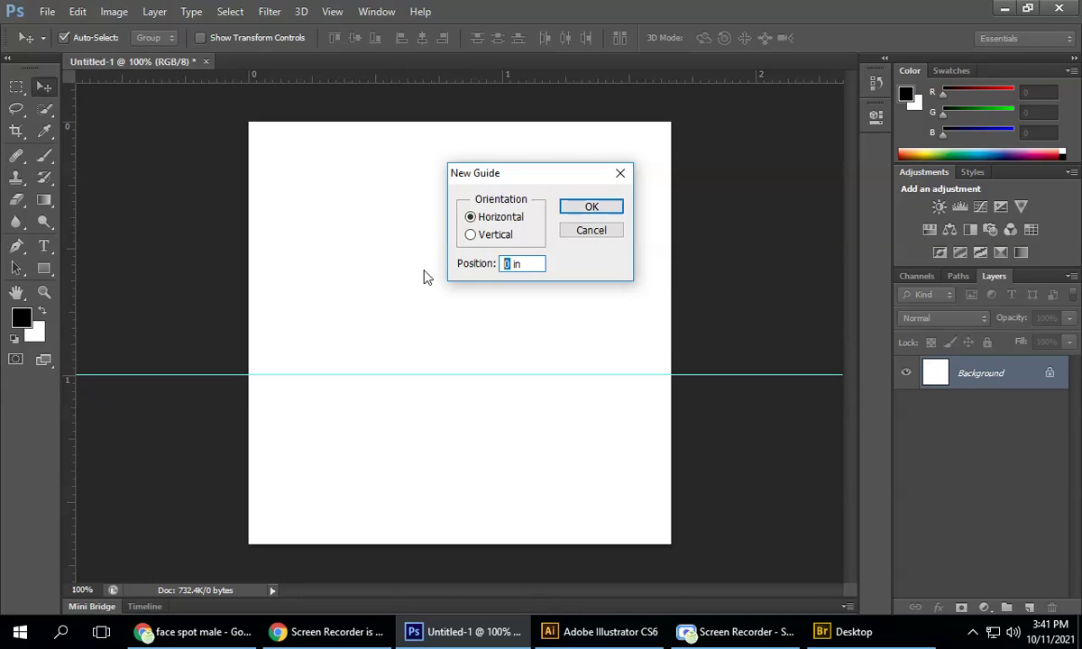
pyautogui.write('2')
pyautogui.click(569, 210)
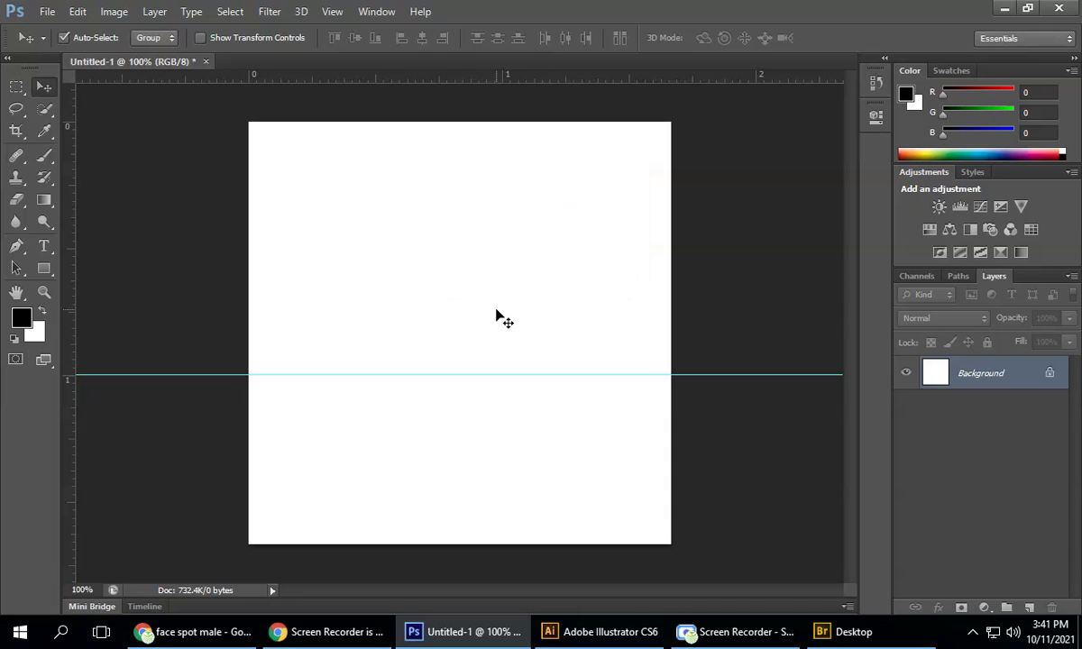
pyautogui.scroll(-2, 500, 311)
pyautogui.scroll(-1, 498, 309)
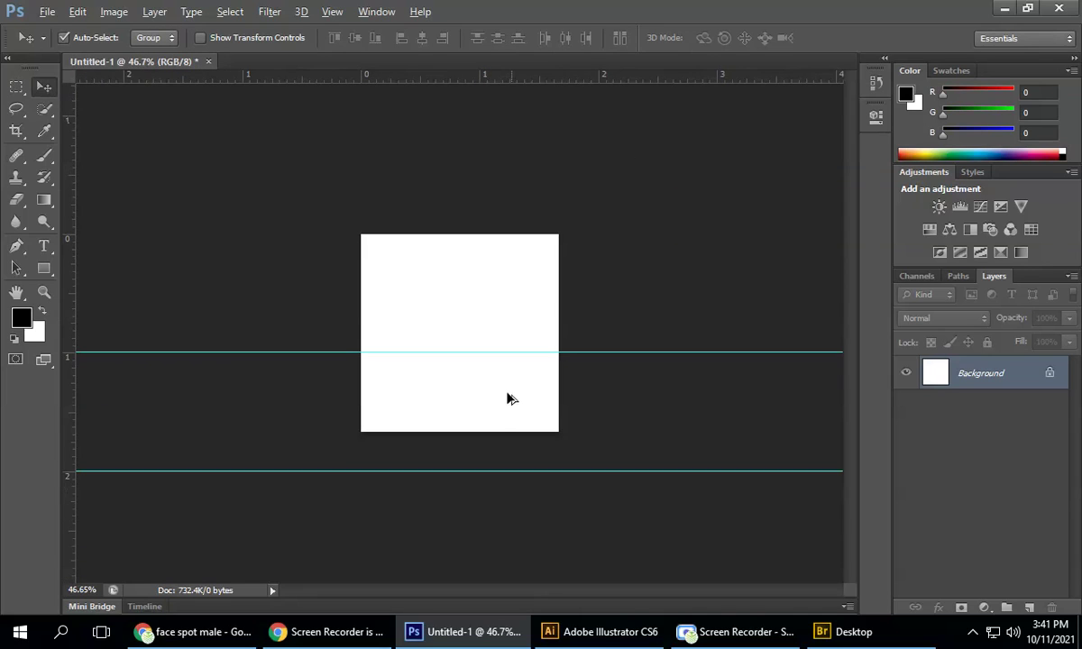
pyautogui.scroll(1, 499, 417)
pyautogui.scroll(1, 498, 416)
pyautogui.scroll(-1, 498, 417)
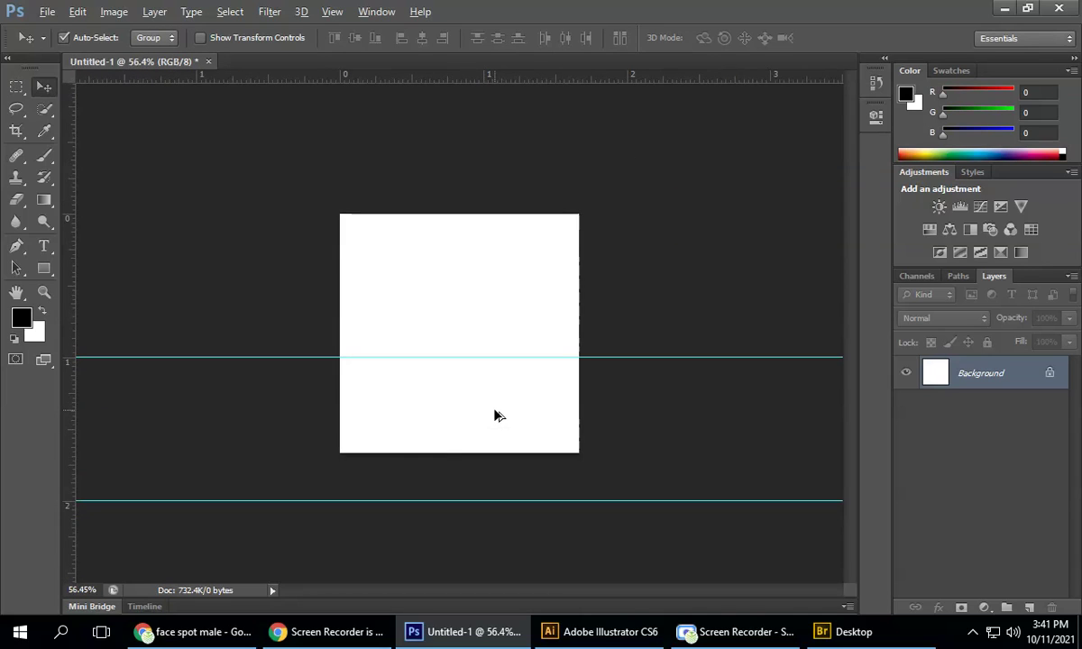
# Step: Remove both horizontal guides by moving each one back onto the ruler
pyautogui.press('alt')
pyautogui.moveTo(220, 316); pyautogui.dragTo(192, 307)
pyautogui.click(554, 251)
pyautogui.moveTo(253, 358); pyautogui.dragTo(225, 62)
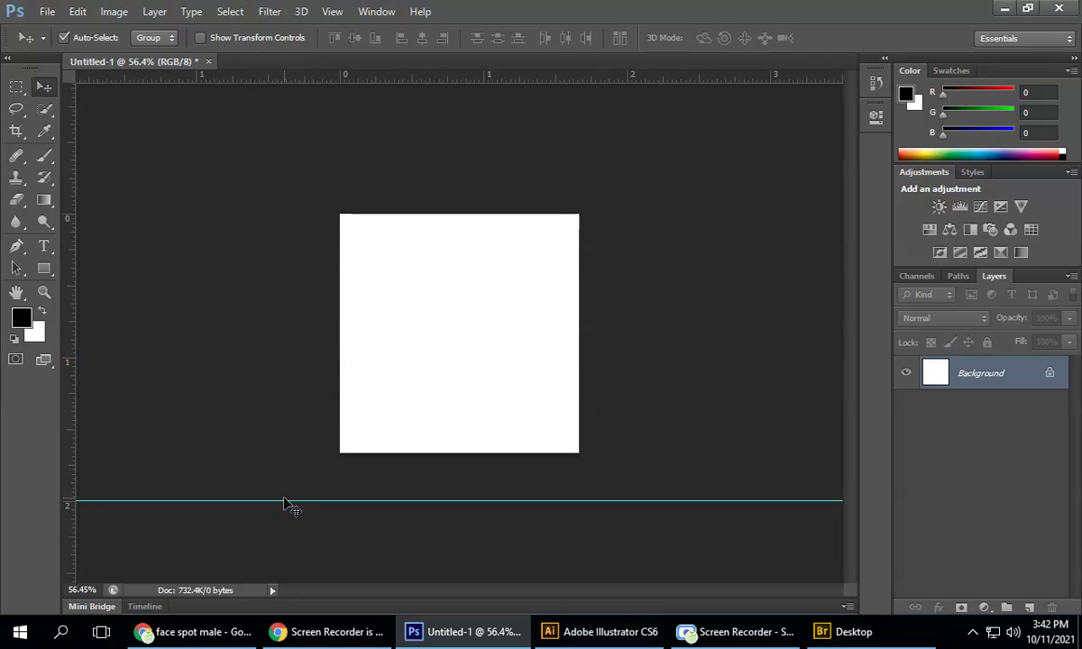
pyautogui.moveTo(287, 505); pyautogui.dragTo(280, 45)
# Step: Add a new vertical guide at a position of 0.5 in
pyautogui.click(332, 11)
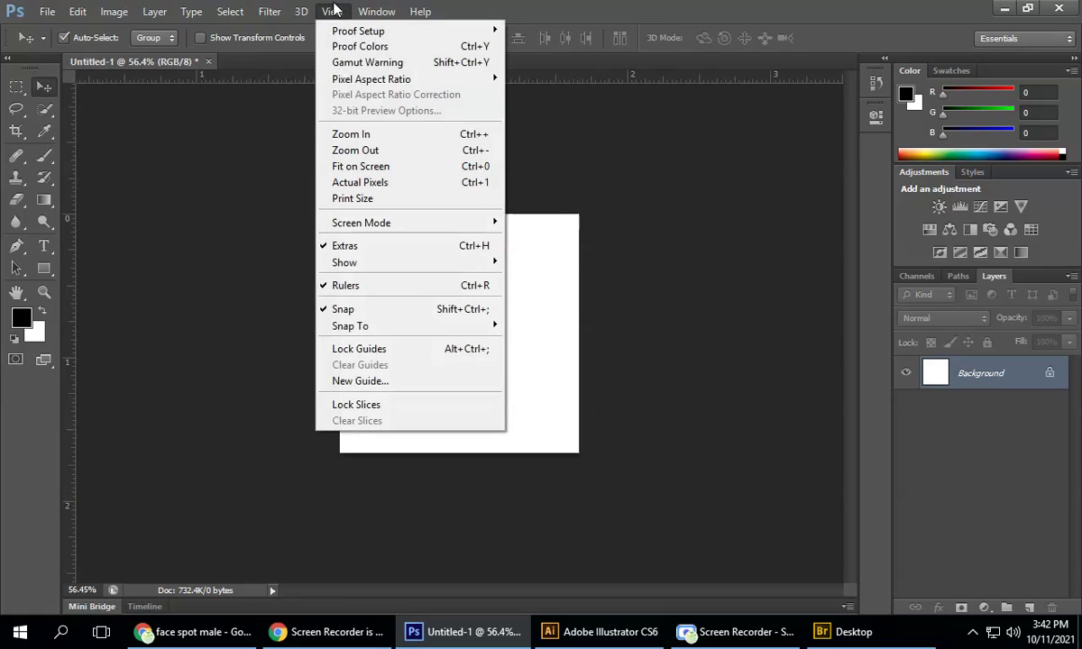
pyautogui.click(374, 380)
pyautogui.click(470, 234)
pyautogui.doubleClick(506, 263)
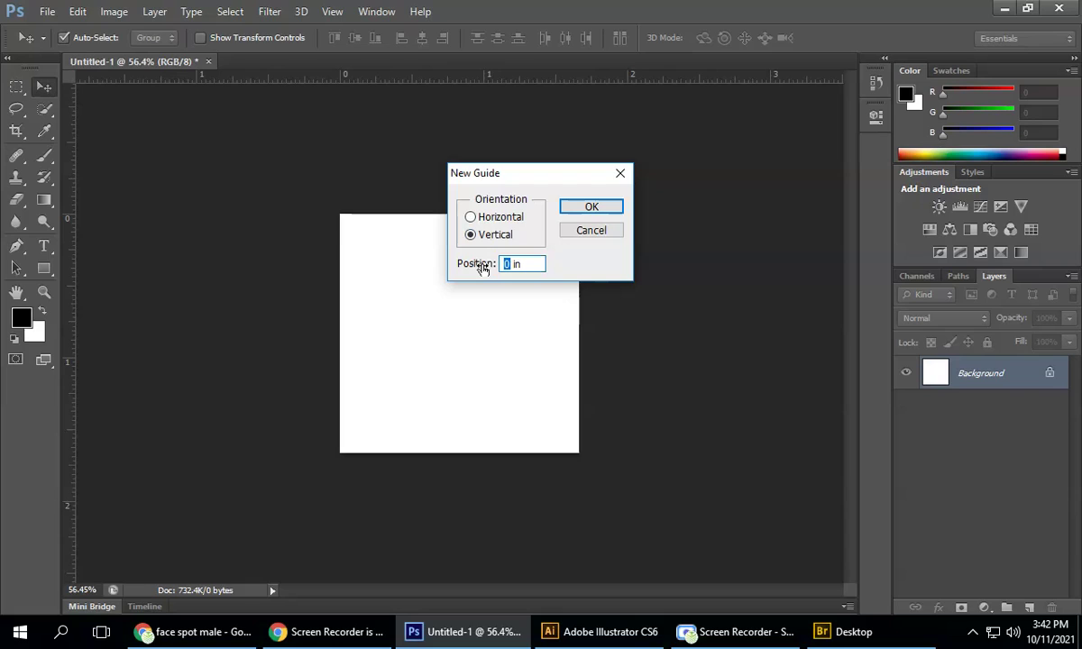
pyautogui.write('.5')
pyautogui.click(588, 208)
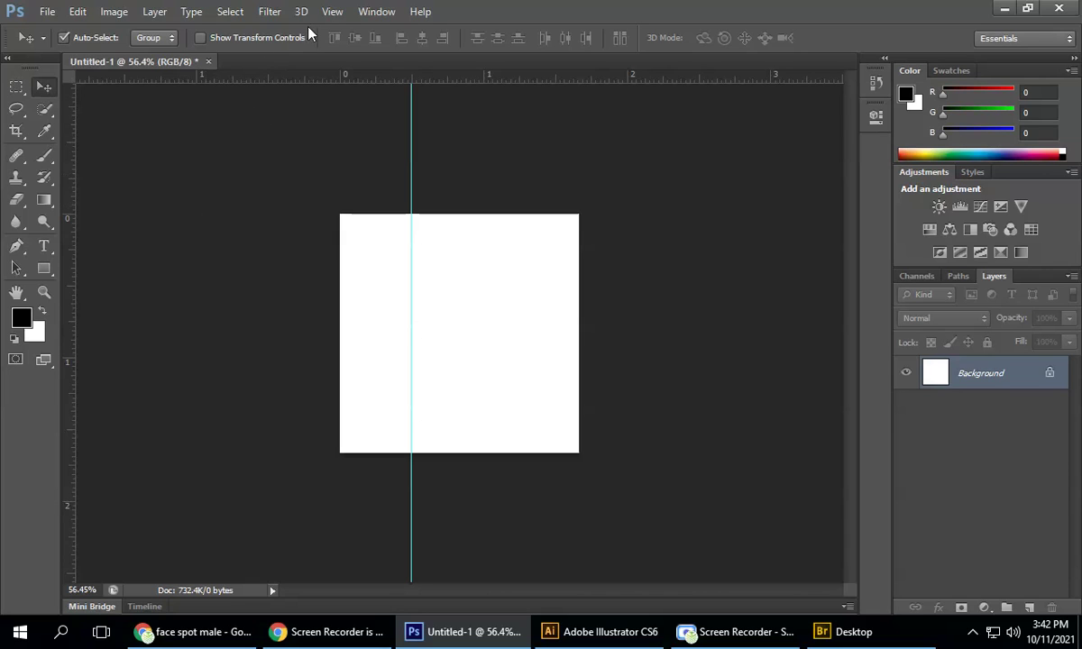
# Step: Add a second vertical guide at a position of 1 in
pyautogui.click(332, 12)
pyautogui.click(396, 379)
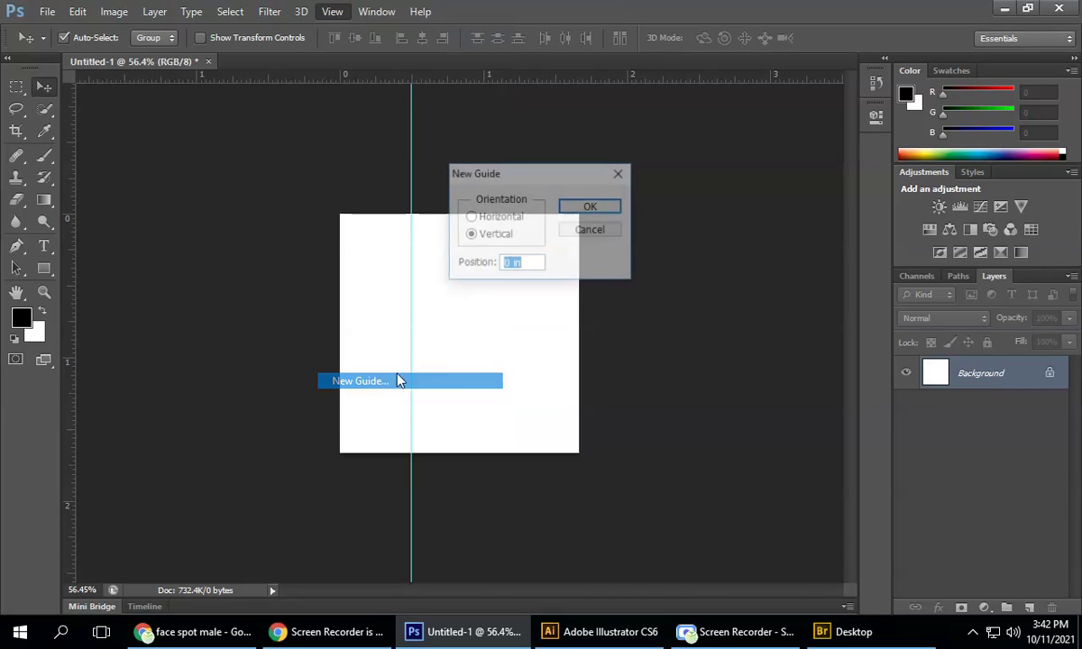
pyautogui.write('1in')
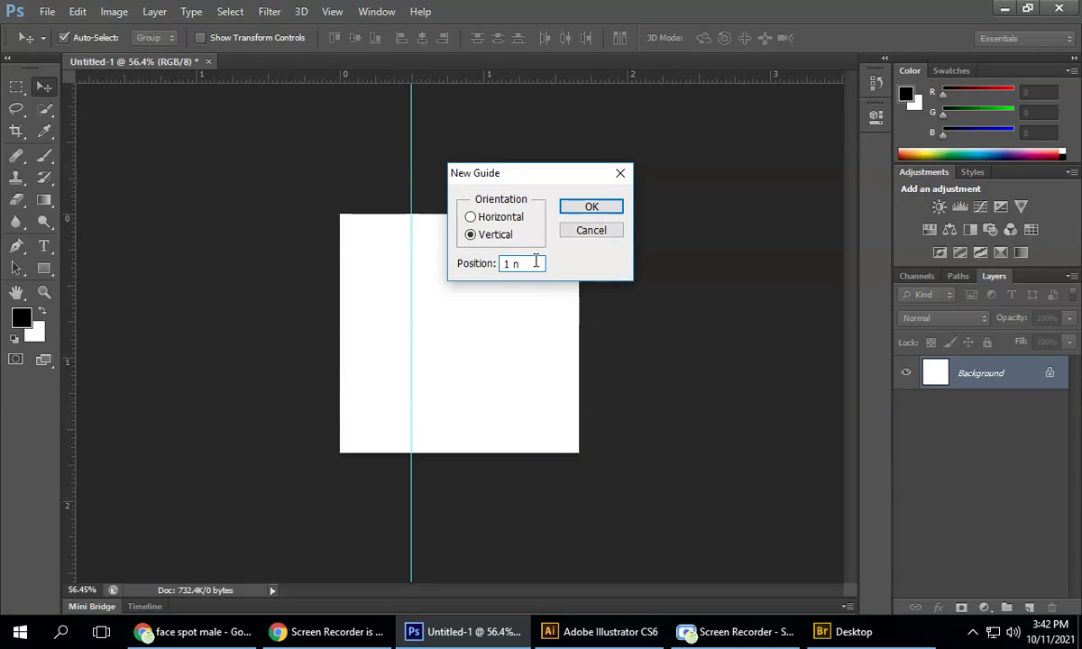
pyautogui.click(588, 209)
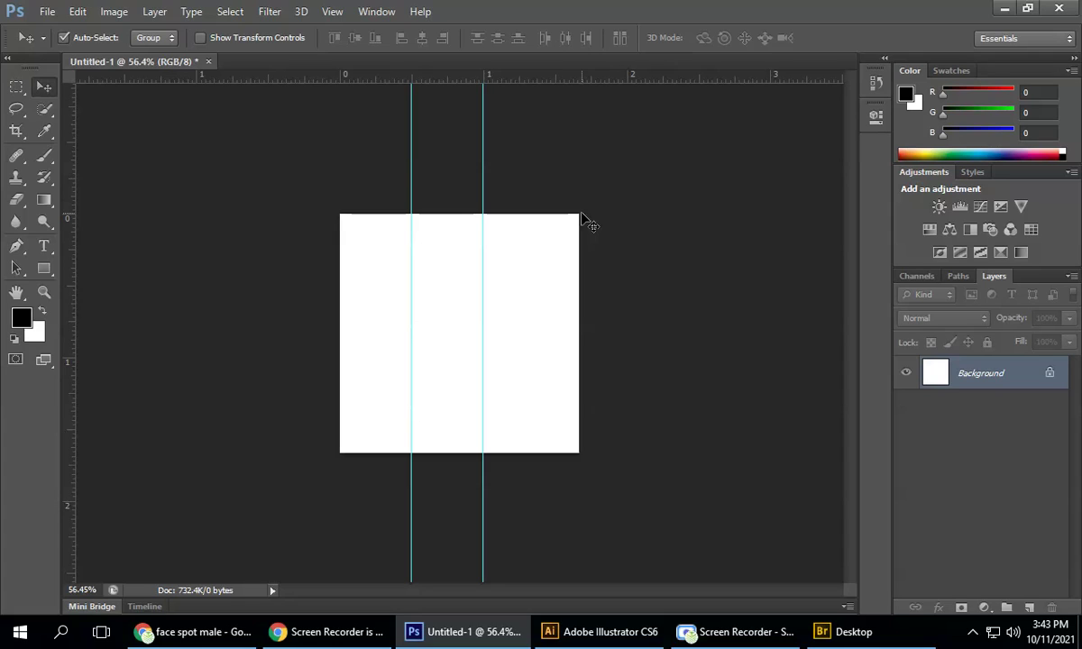
# Step: Close the document without saving and create a new white 500 × 500 pixel RGB document at 300 pixels/inch
pyautogui.click(207, 61)
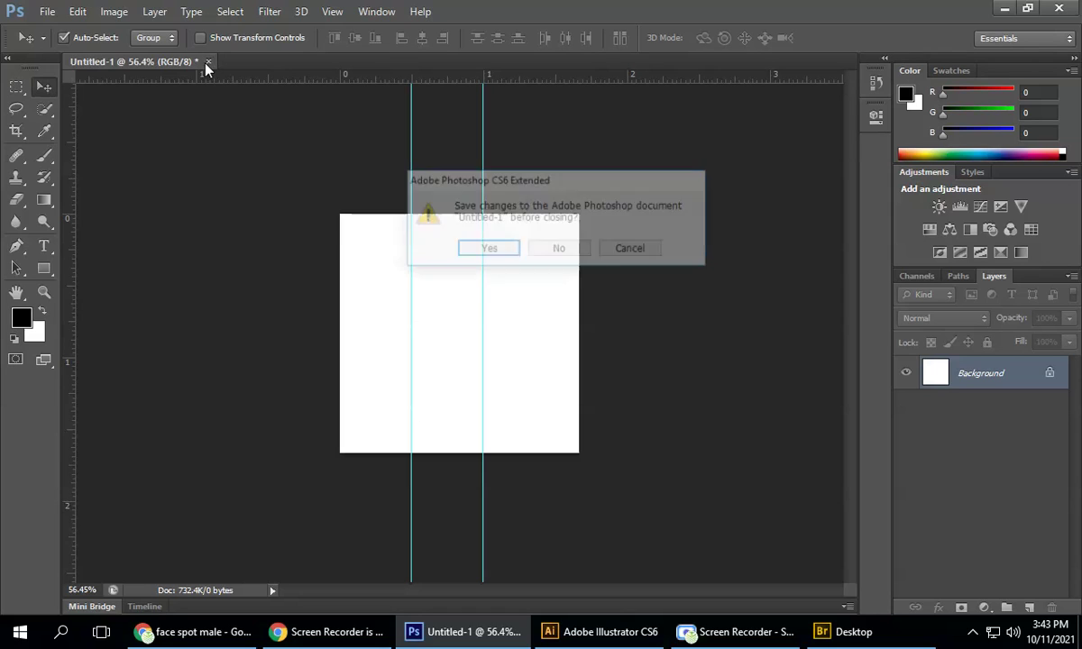
pyautogui.click(567, 245)
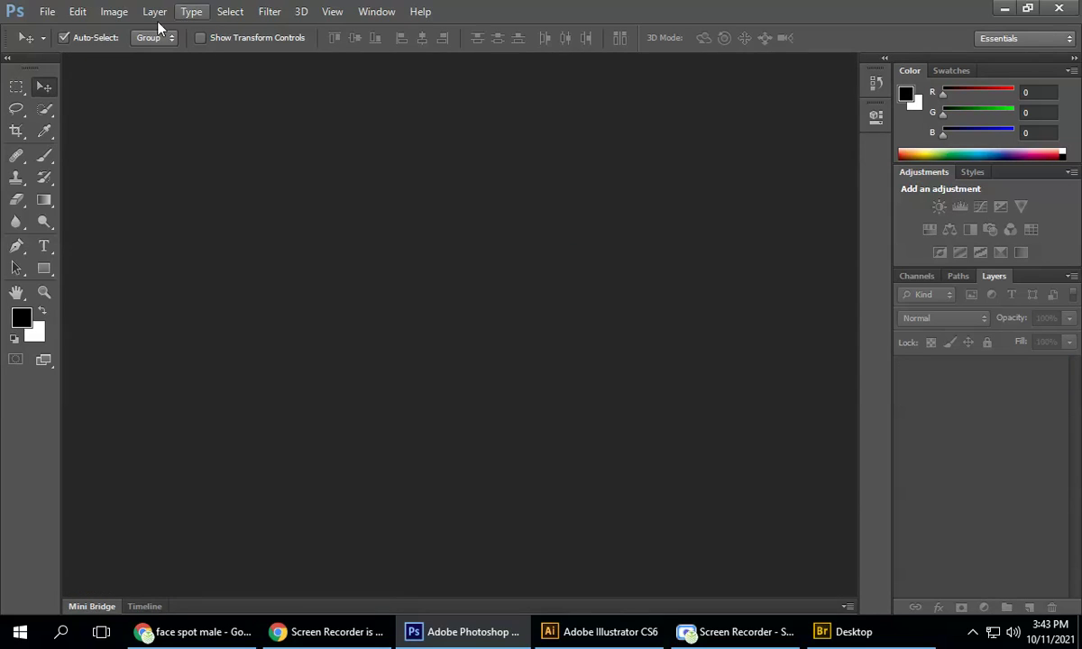
pyautogui.click(47, 12)
pyautogui.click(63, 30)
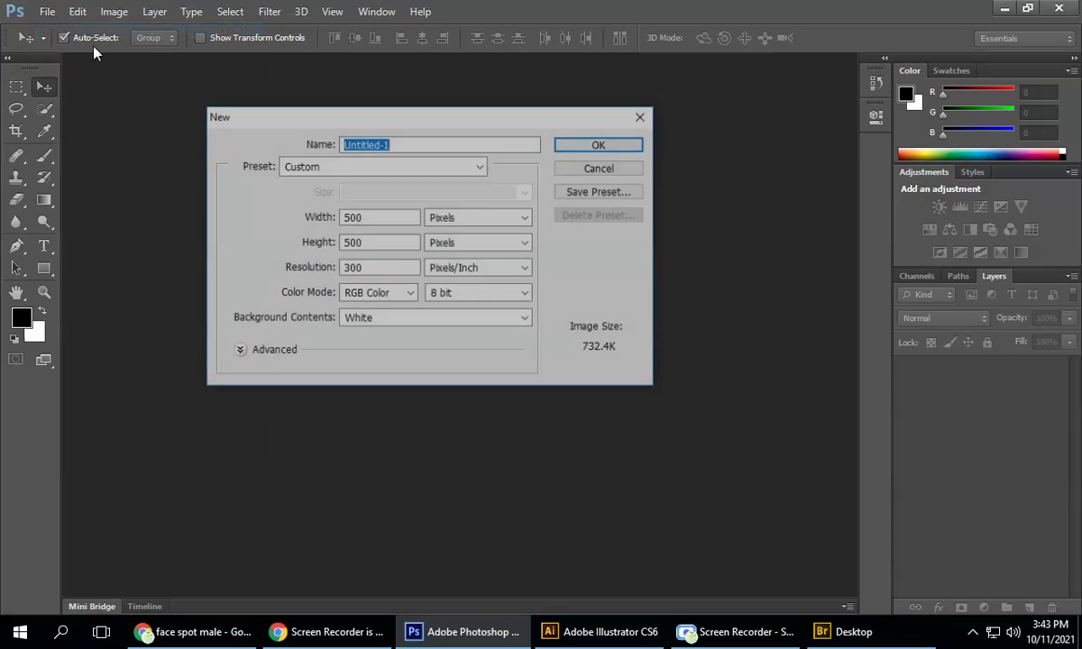
pyautogui.click(606, 148)
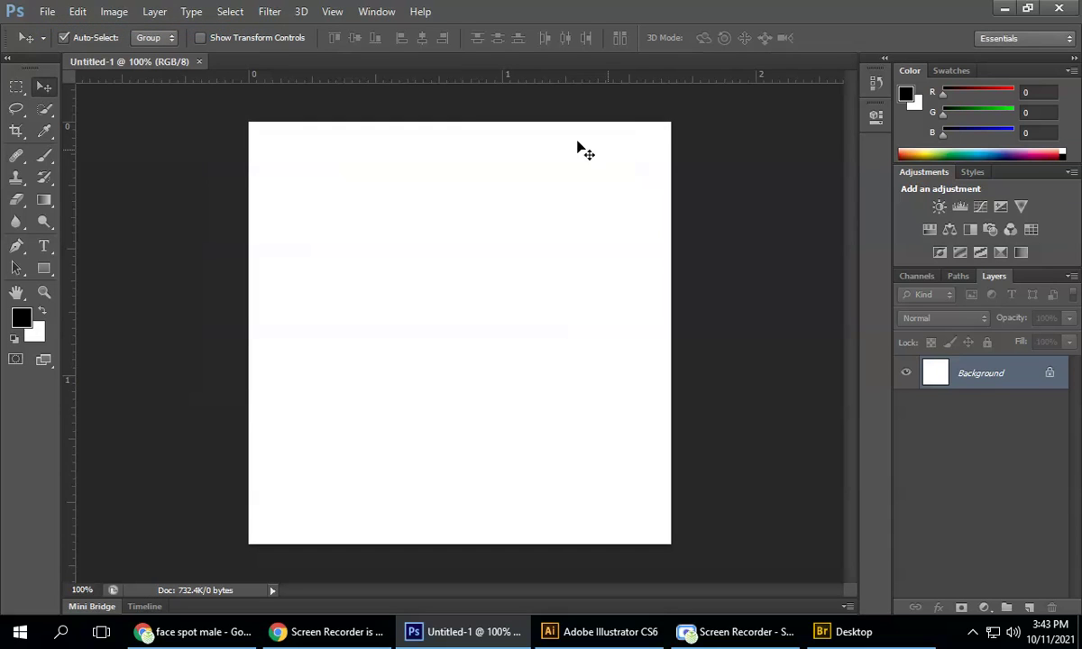
pyautogui.click(331, 11)
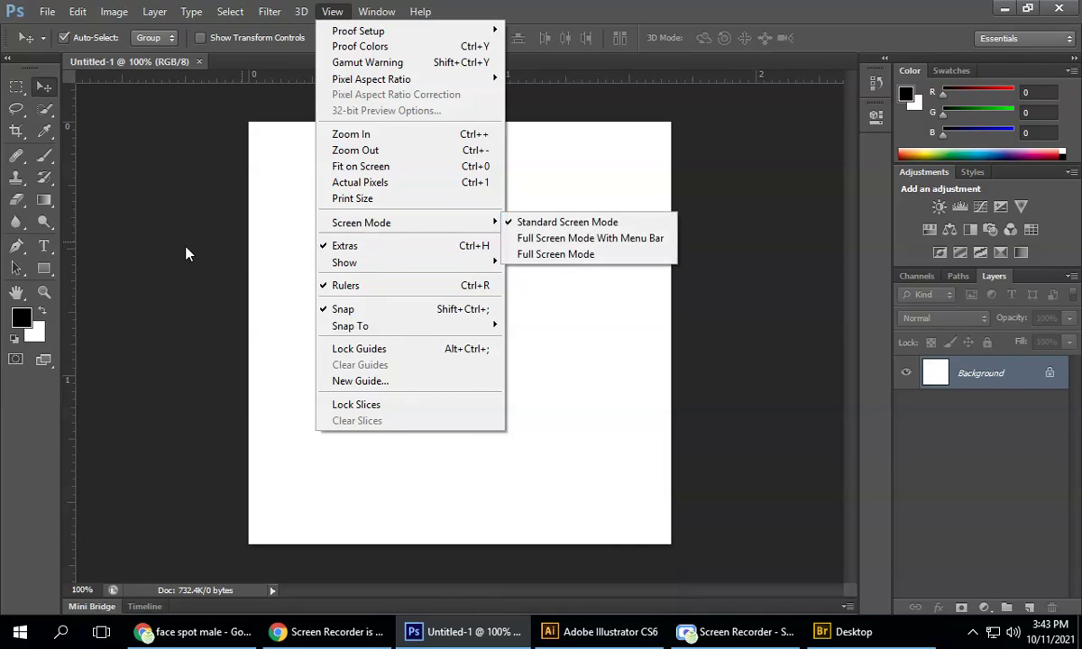
pyautogui.click(186, 249)
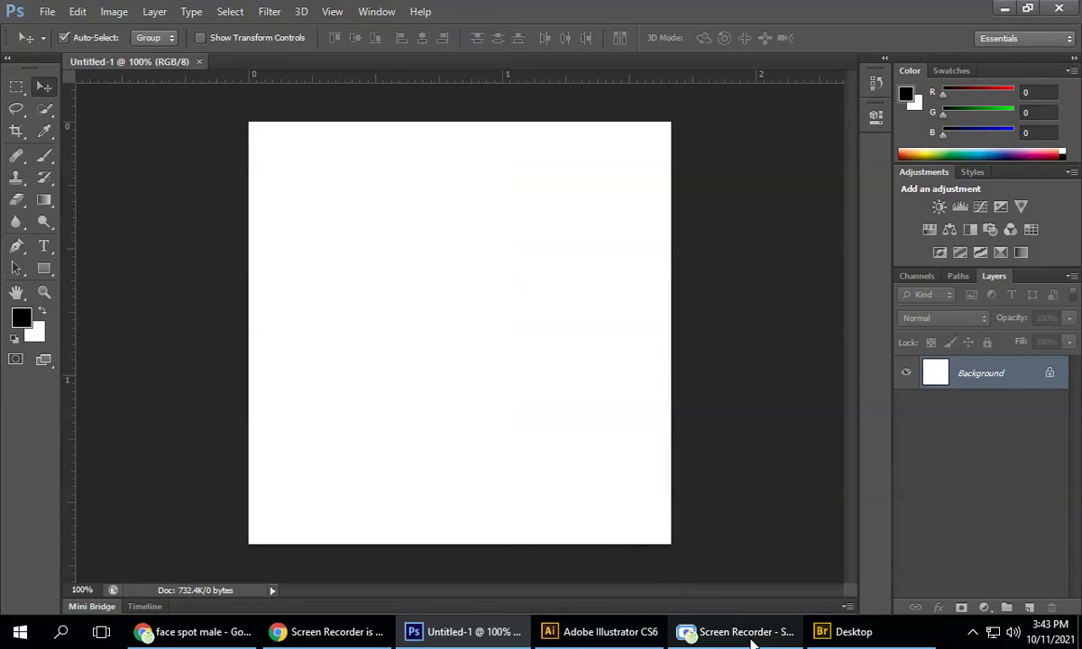
pyautogui.click(777, 640)
pyautogui.click(699, 563)
pyautogui.click(712, 577)
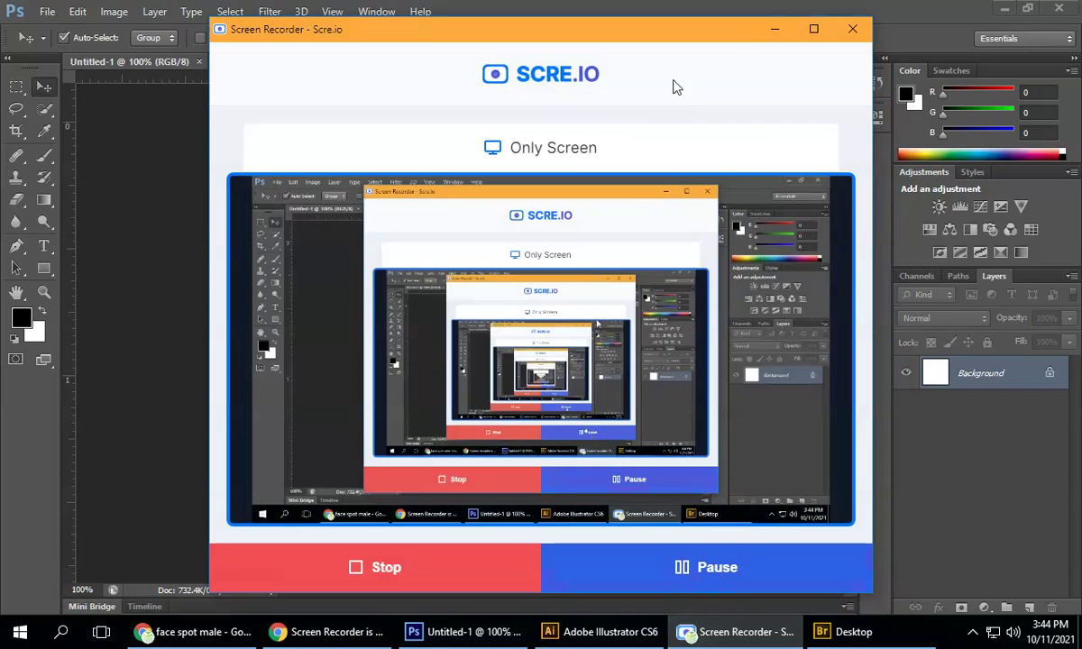
pyautogui.click(773, 30)
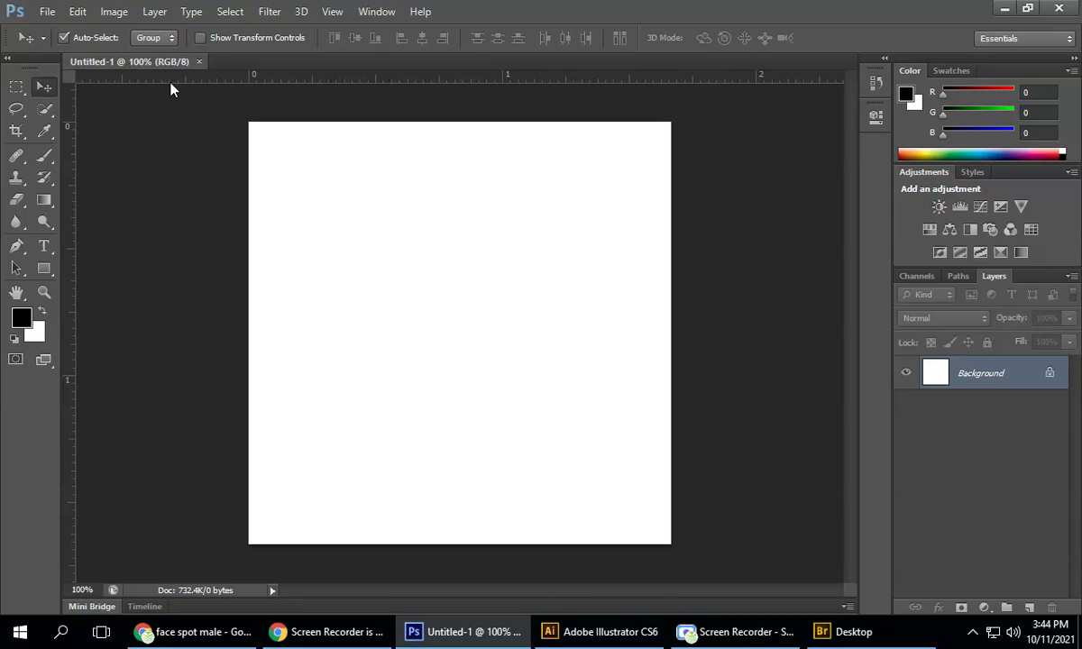
# Step: Show the grid over the blank canvas
pyautogui.click(331, 13)
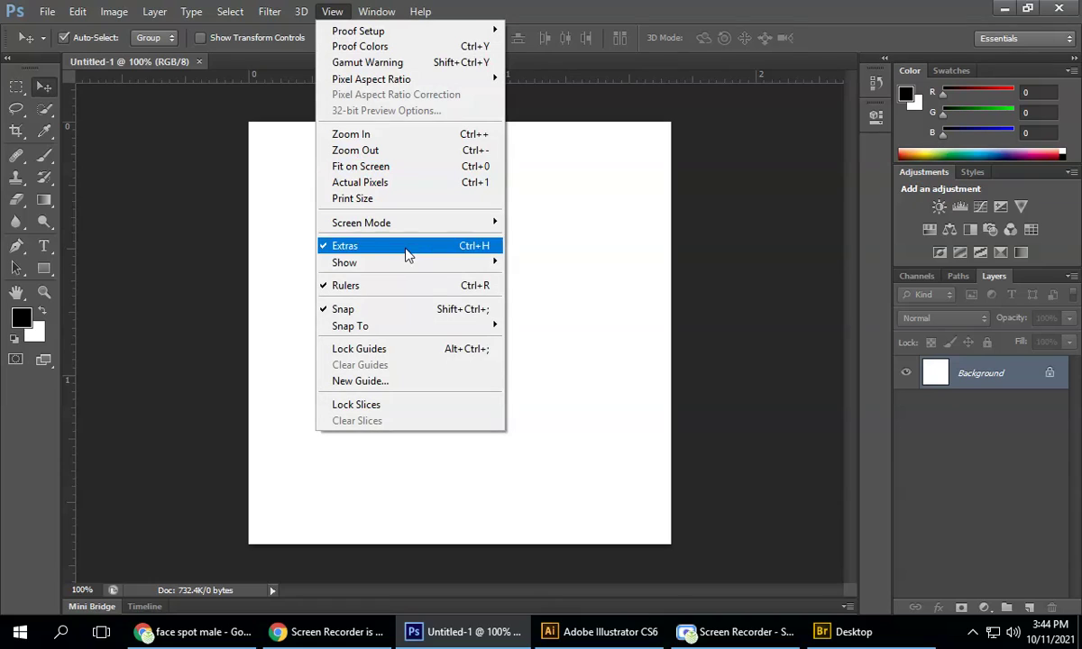
pyautogui.moveTo(394, 267)
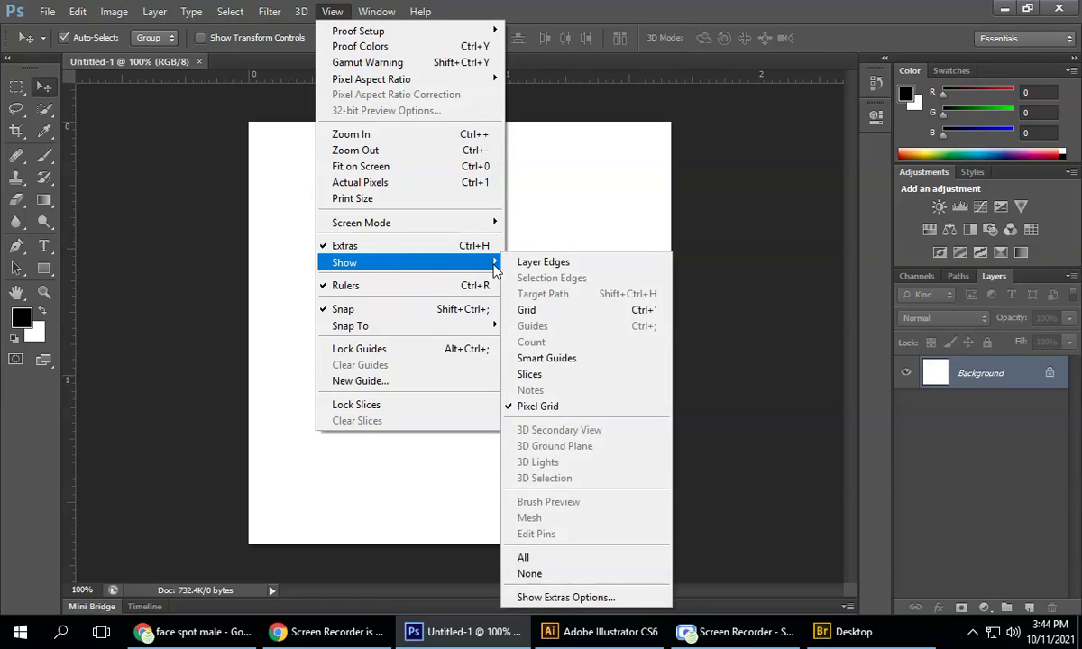
pyautogui.click(541, 316)
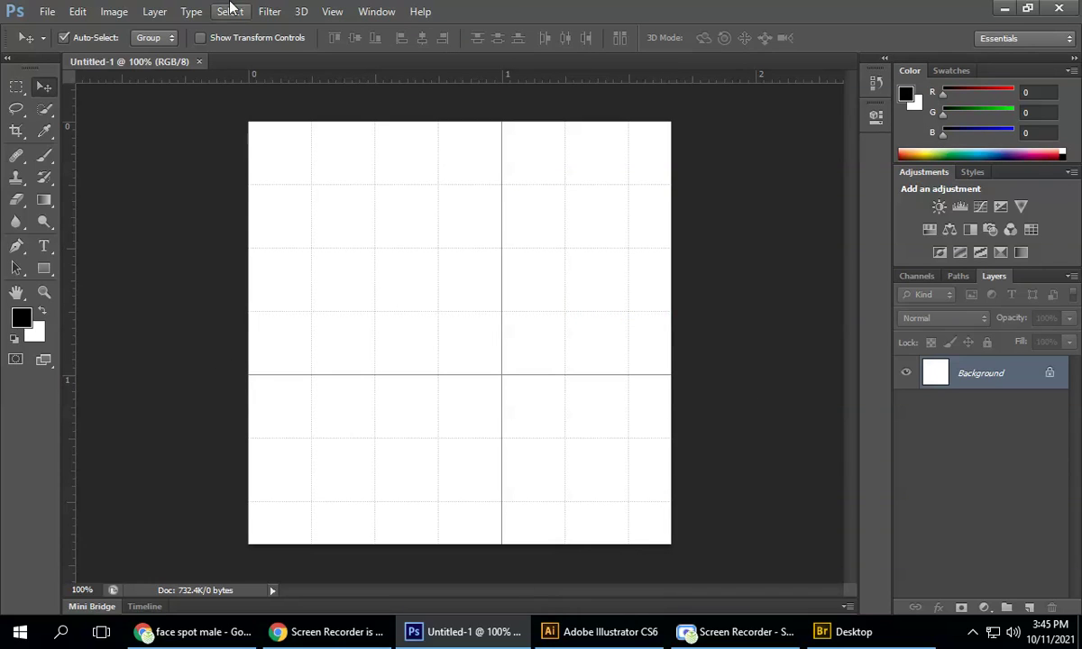
pyautogui.click(335, 13)
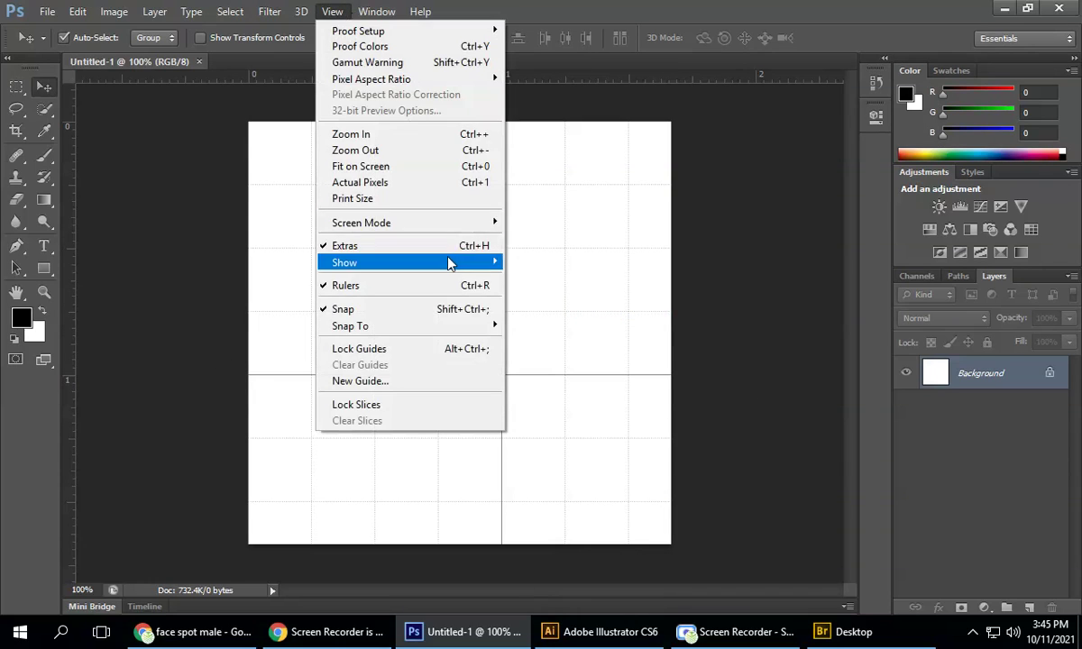
pyautogui.moveTo(439, 260)
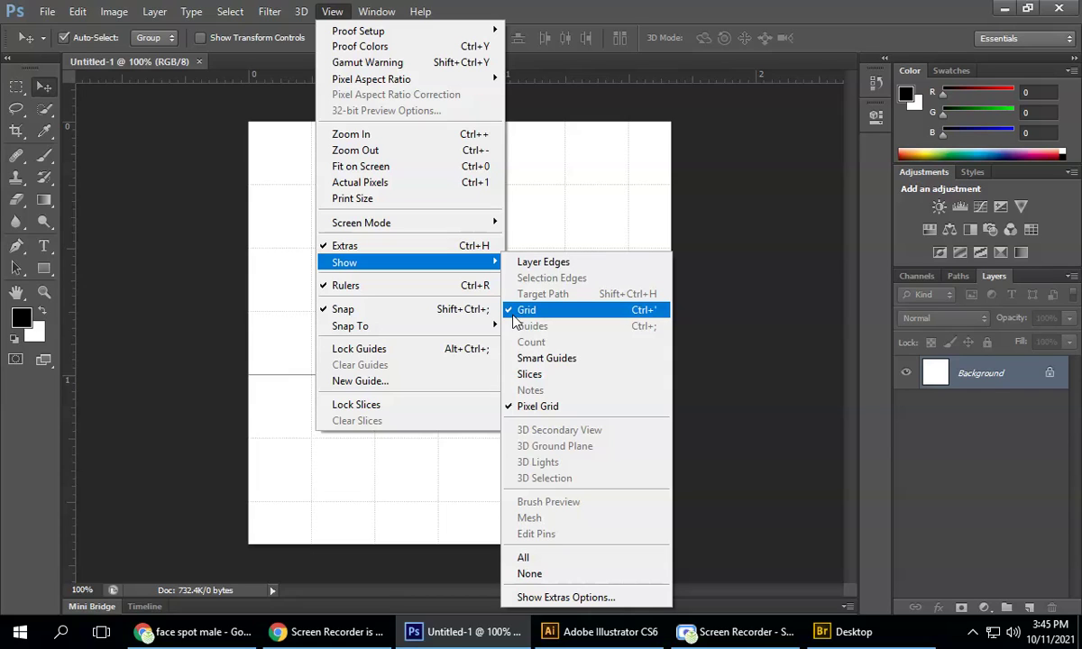
pyautogui.click(164, 288)
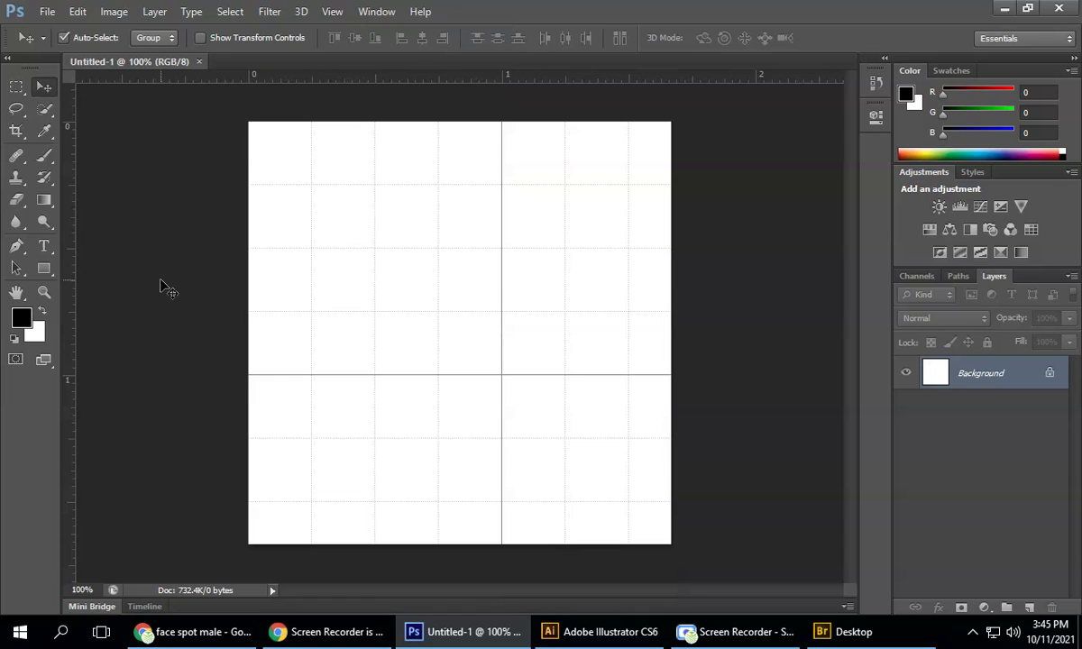
# Step: Hide the grid on the canvas
pyautogui.click(334, 18)
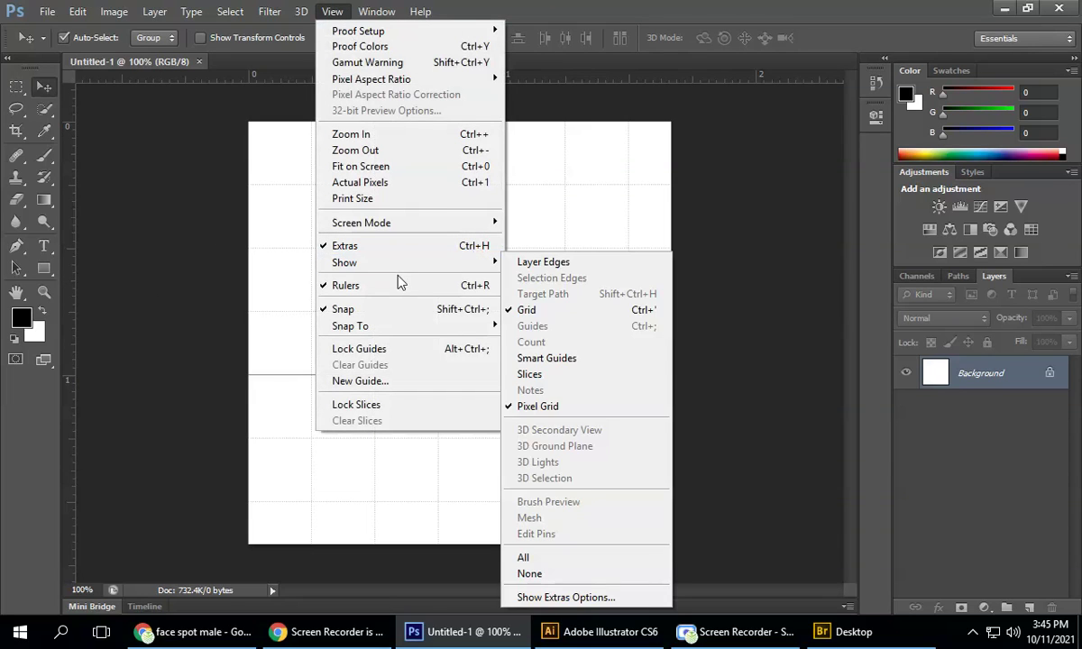
pyautogui.moveTo(397, 263)
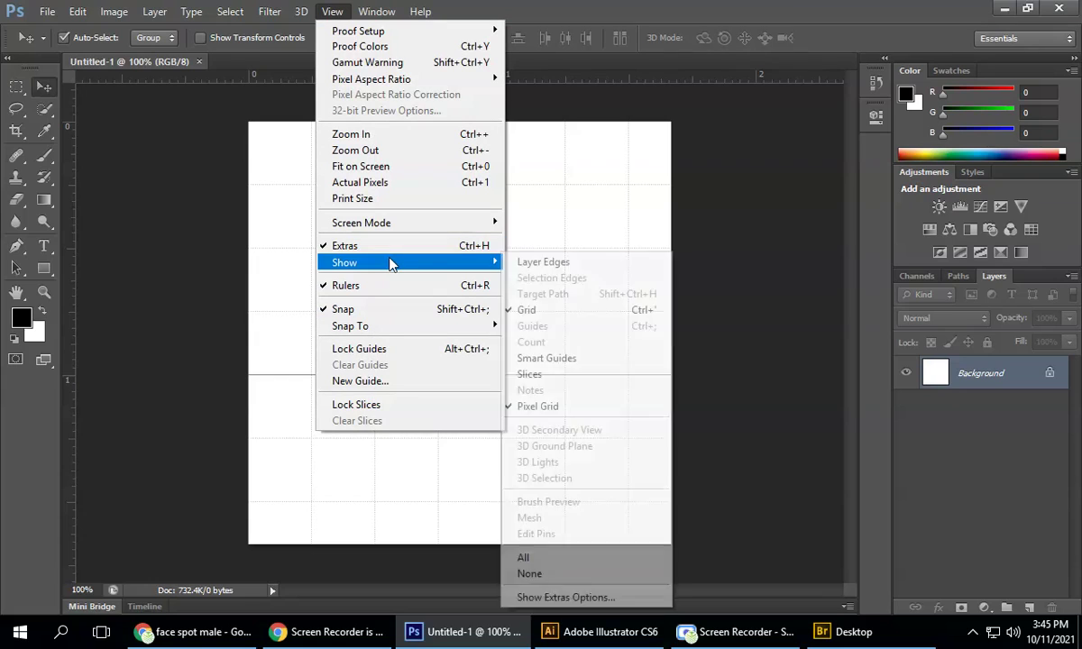
pyautogui.click(552, 311)
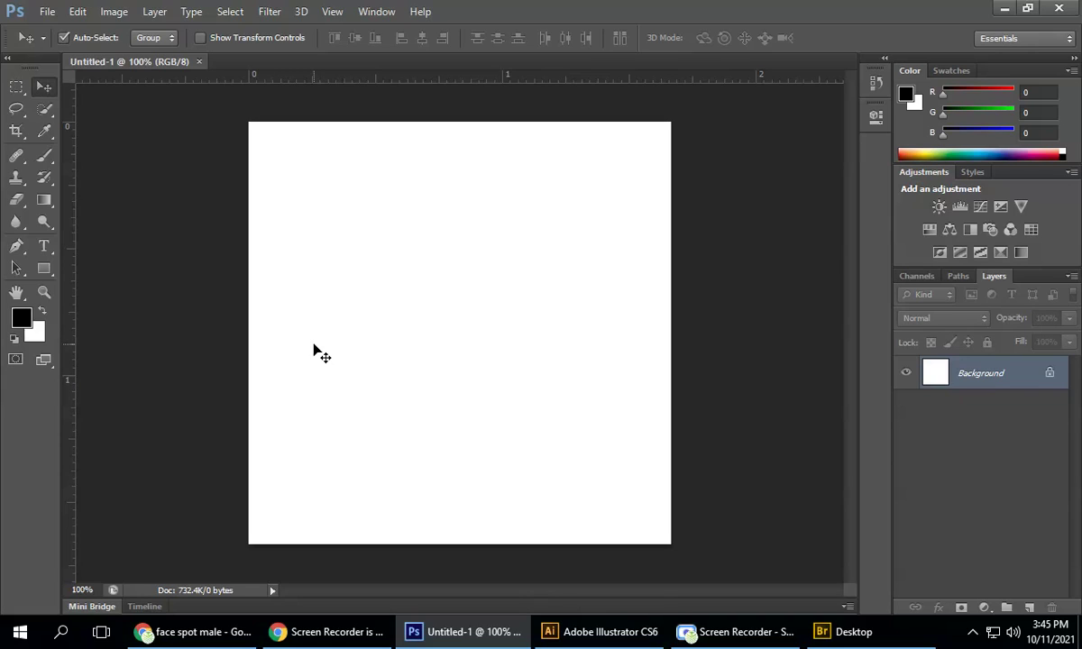
pyautogui.click(725, 631)
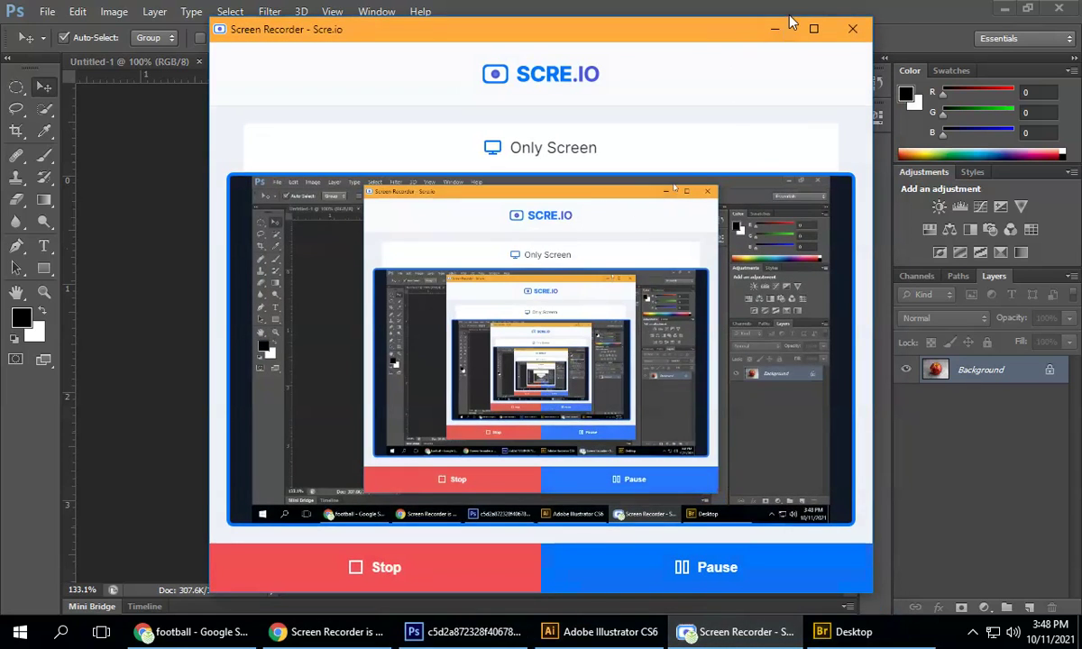
pyautogui.click(774, 29)
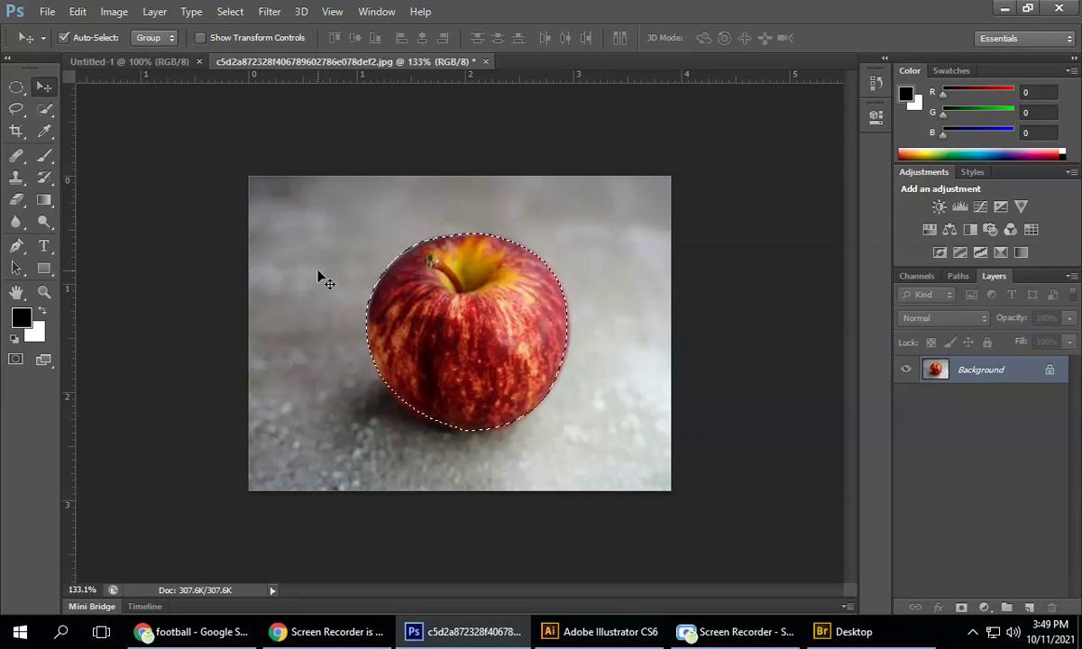
# Step: Invert the apple selection, fill the surroundings with Background Color in Normal mode at 100% opacity, and deselect
pyautogui.hotkey('ctrl', 'shift', 'i')
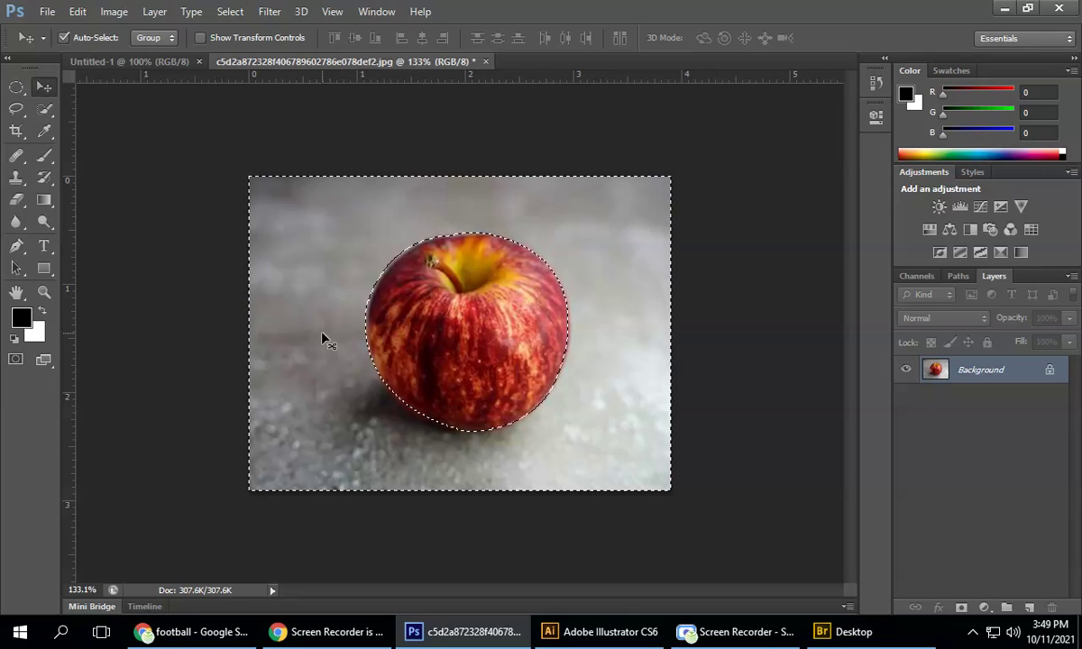
pyautogui.press('Delete')
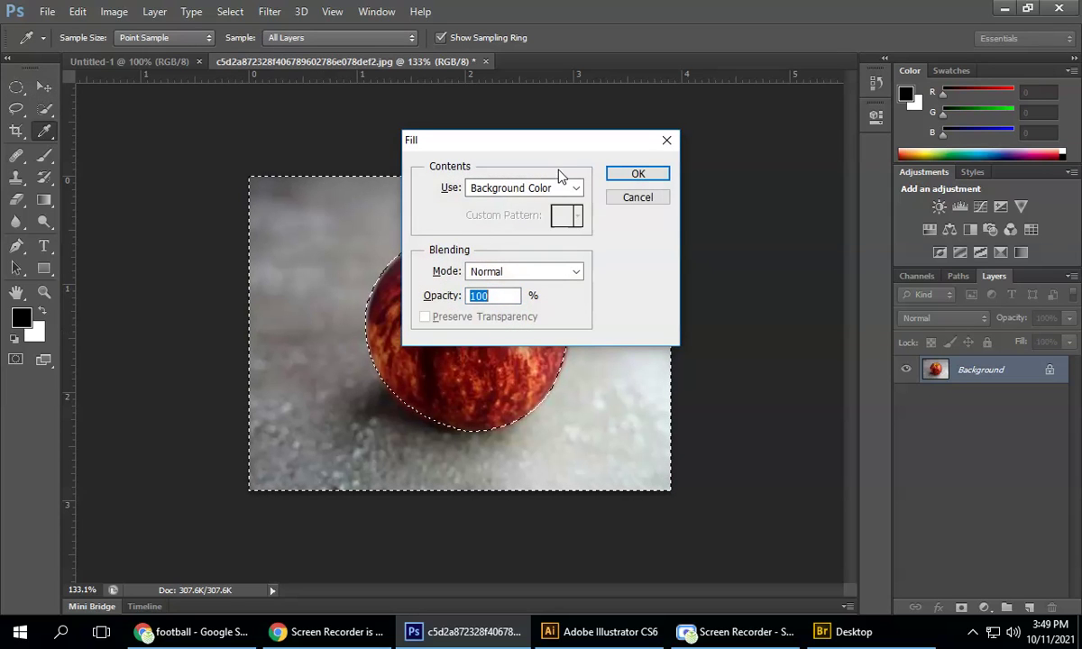
pyautogui.click(583, 189)
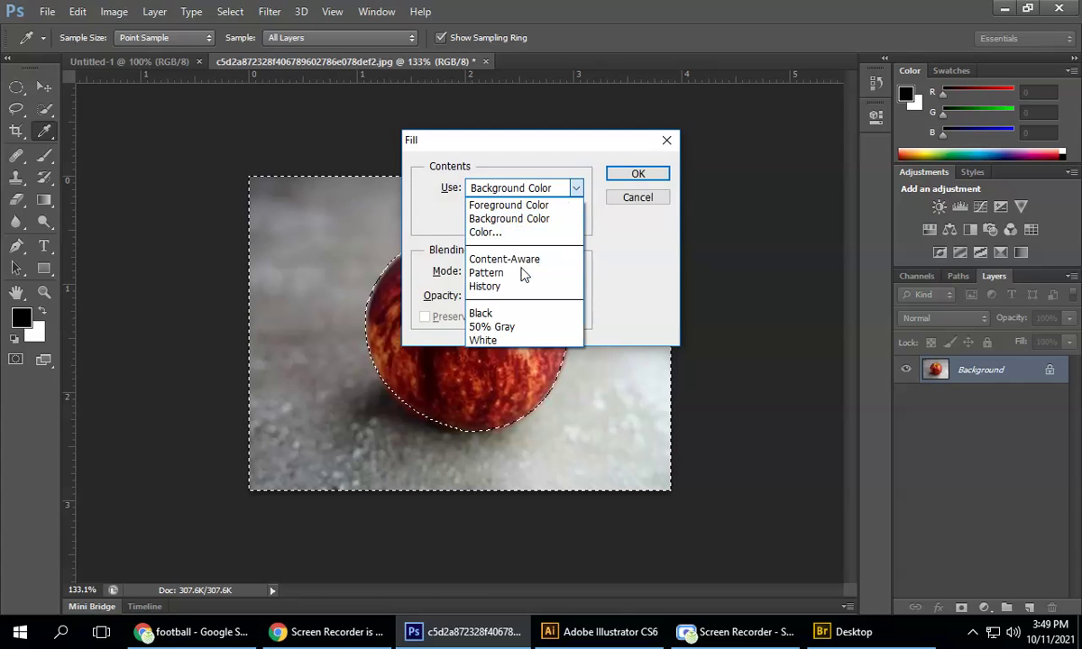
pyautogui.click(522, 223)
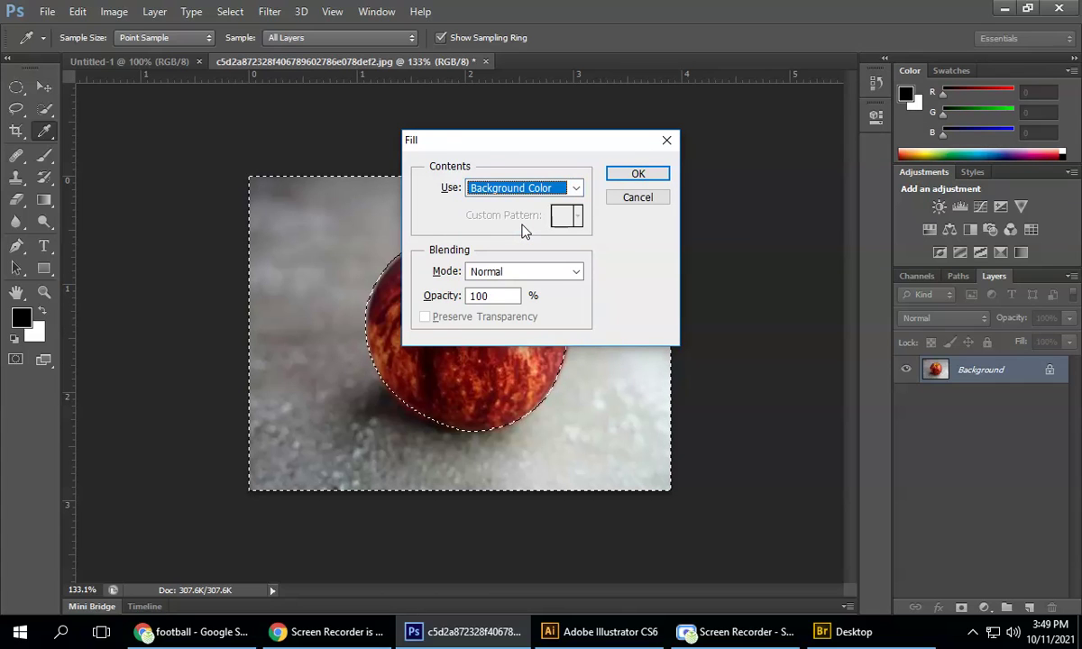
pyautogui.click(645, 177)
pyautogui.press('v')
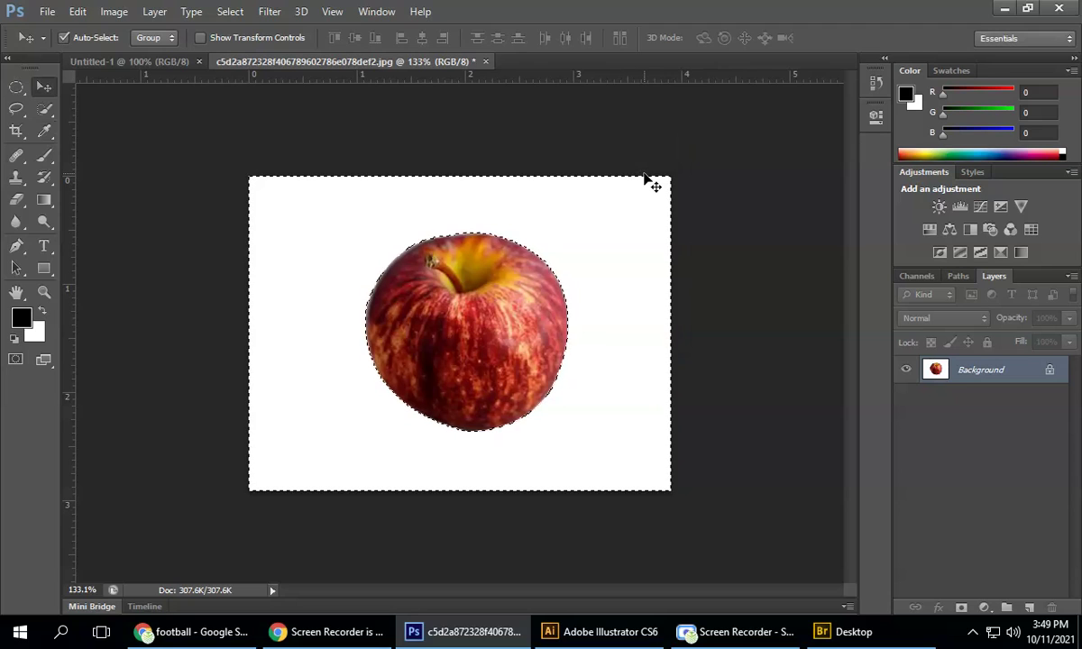
pyautogui.hotkey('ctrl', 'd')
# Step: Try to move the apple image, converting the locked Background into a regular layer with the default settings
pyautogui.moveTo(434, 336); pyautogui.dragTo(397, 302)
pyautogui.click(552, 250)
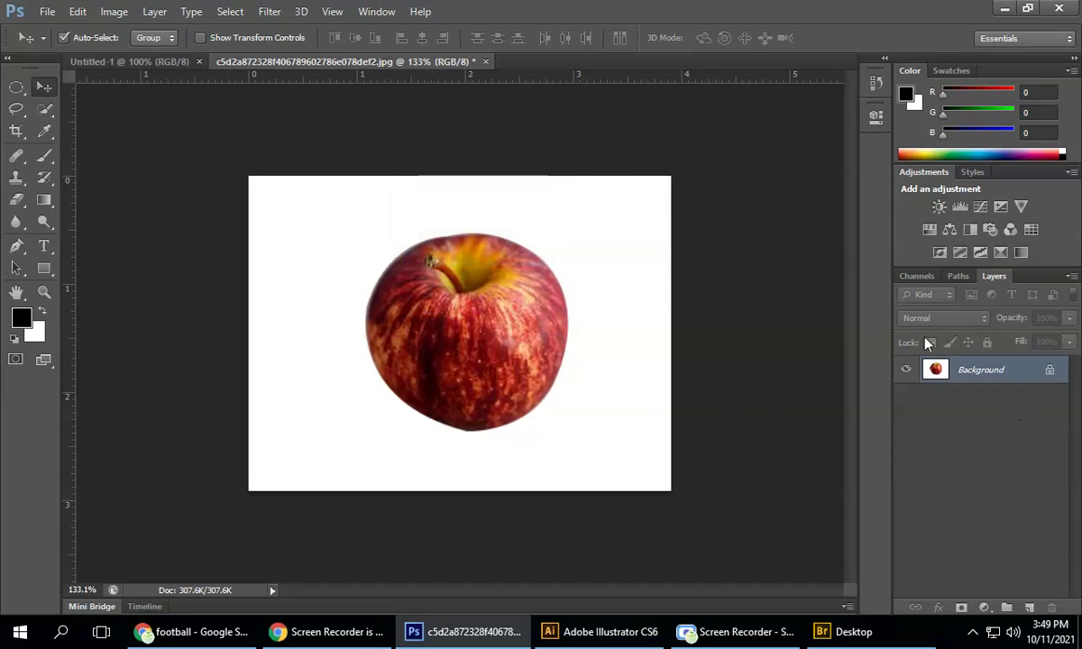
pyautogui.doubleClick(1010, 371)
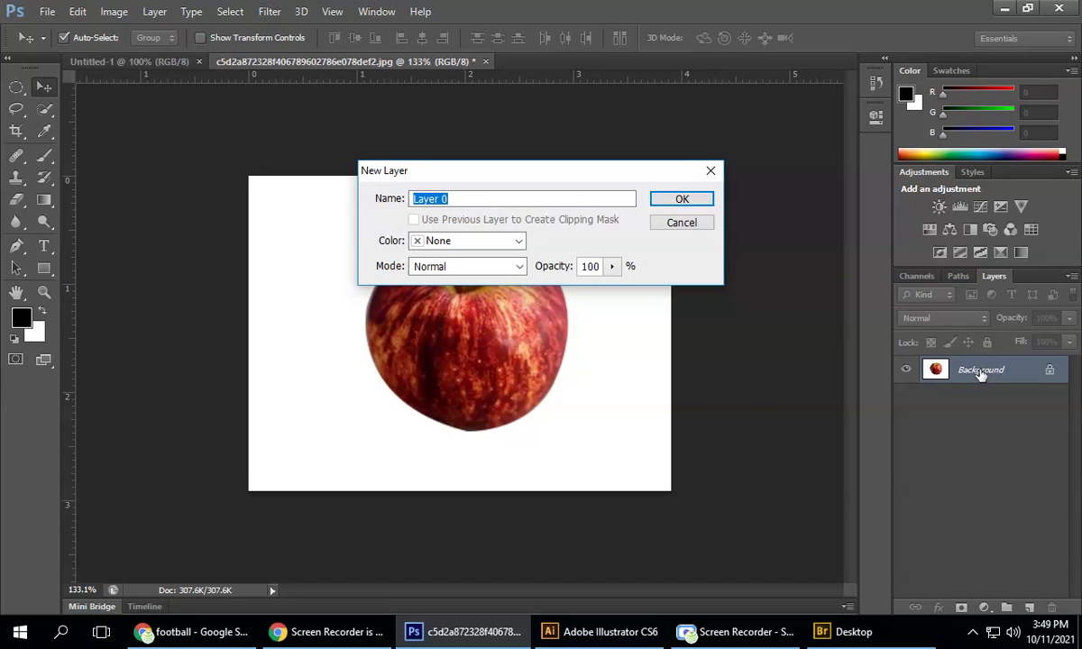
pyautogui.press('Return')
pyautogui.moveTo(494, 371)
pyautogui.mouseDown()
pyautogui.moveTo(477, 389)
pyautogui.moveTo(469, 348)
pyautogui.moveTo(497, 379)
pyautogui.mouseUp()
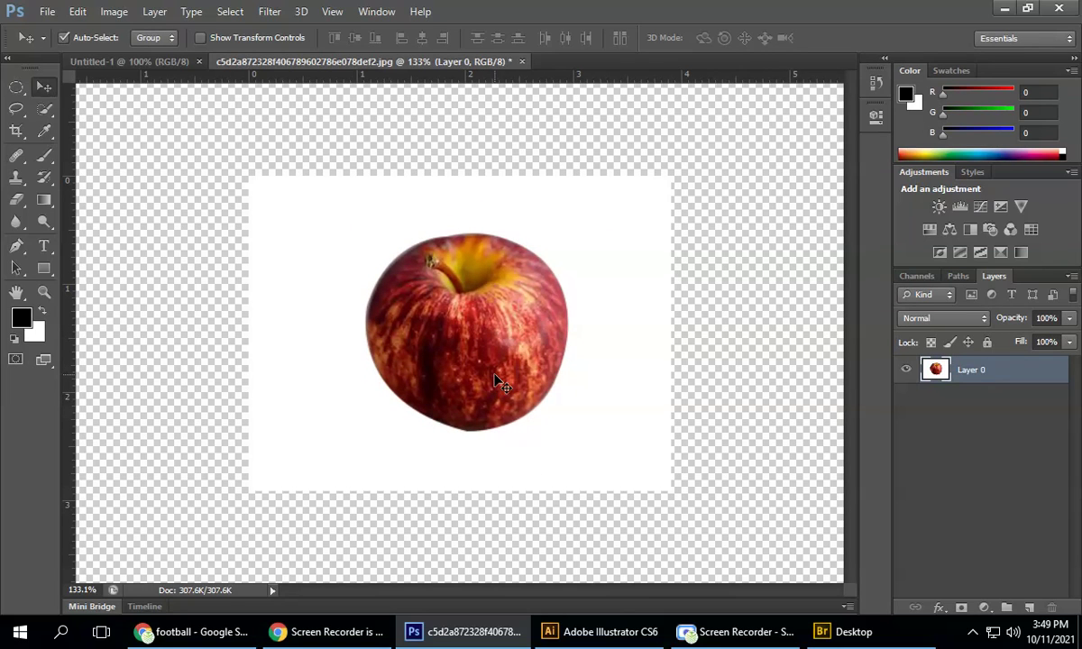
# Step: Undo the layer conversion, the deselection and the background fill to restore the apple photo's original backdrop
pyautogui.hotkey('ctrl', 'alt', 'z')
pyautogui.hotkey('ctrl', 'alt', 'z')
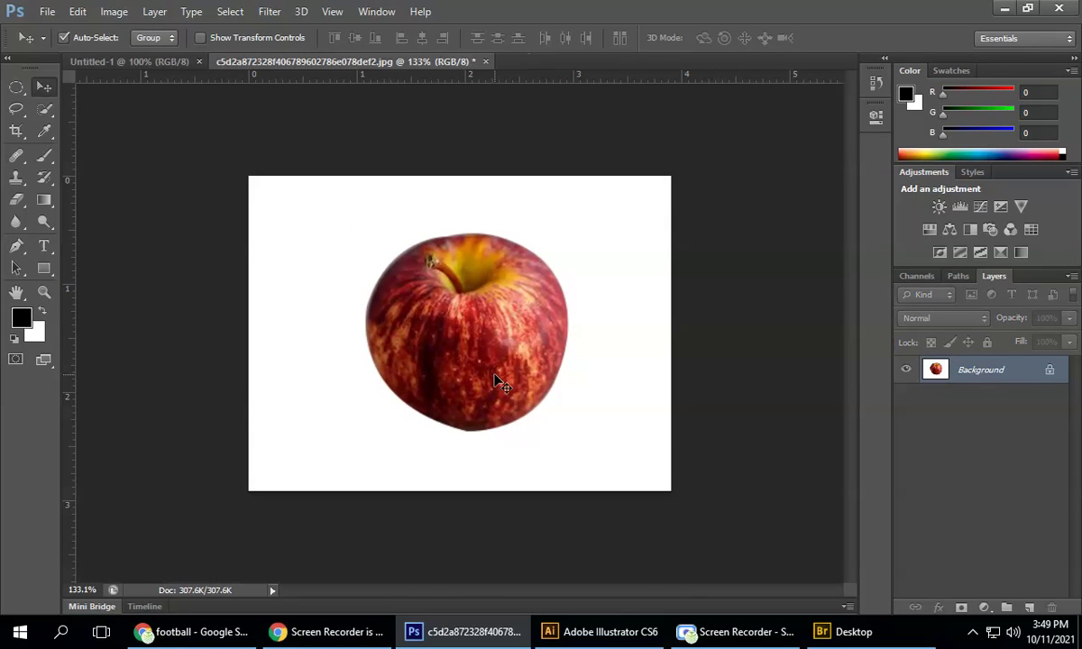
pyautogui.hotkey('ctrl', 'alt', 'z')
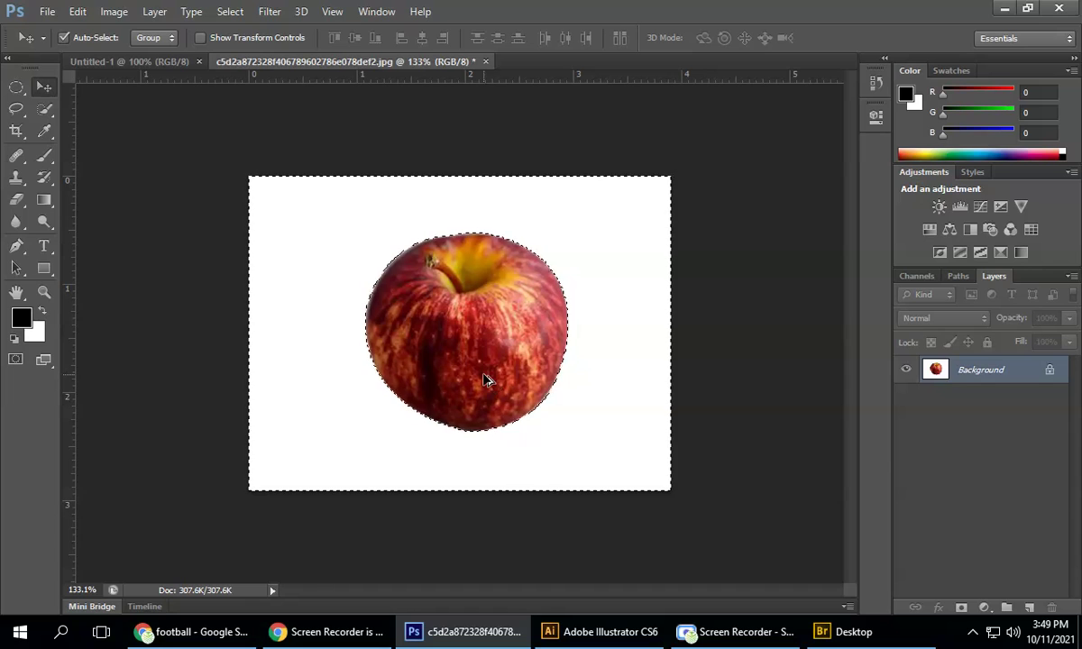
pyautogui.hotkey('ctrl', 'alt', 'z')
pyautogui.hotkey('ctrl', 'alt', 'z')
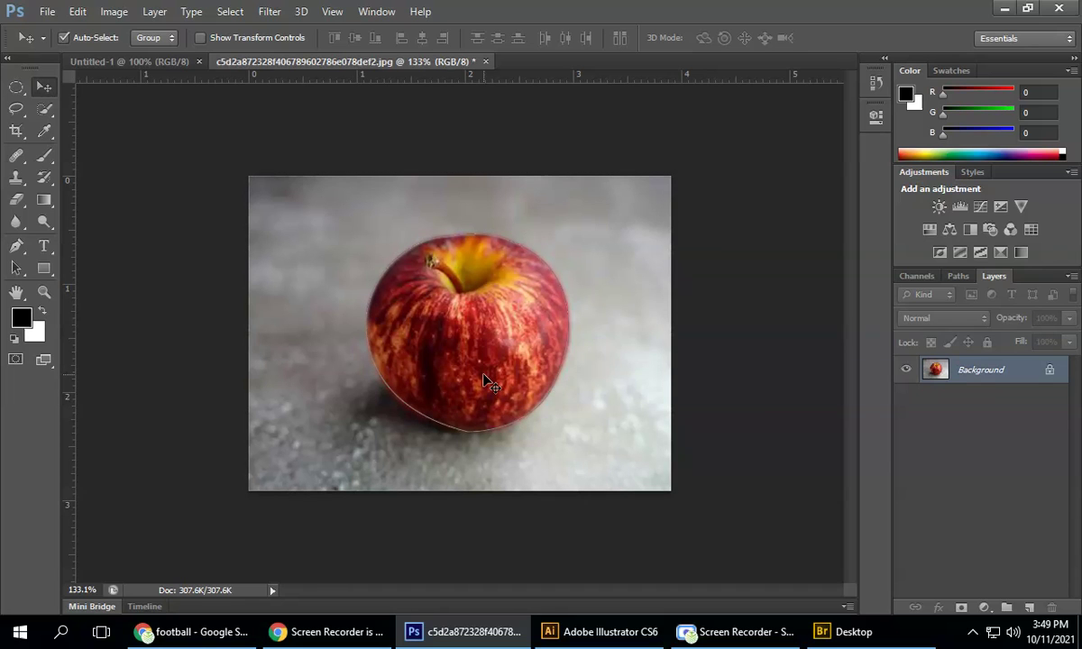
pyautogui.click(690, 631)
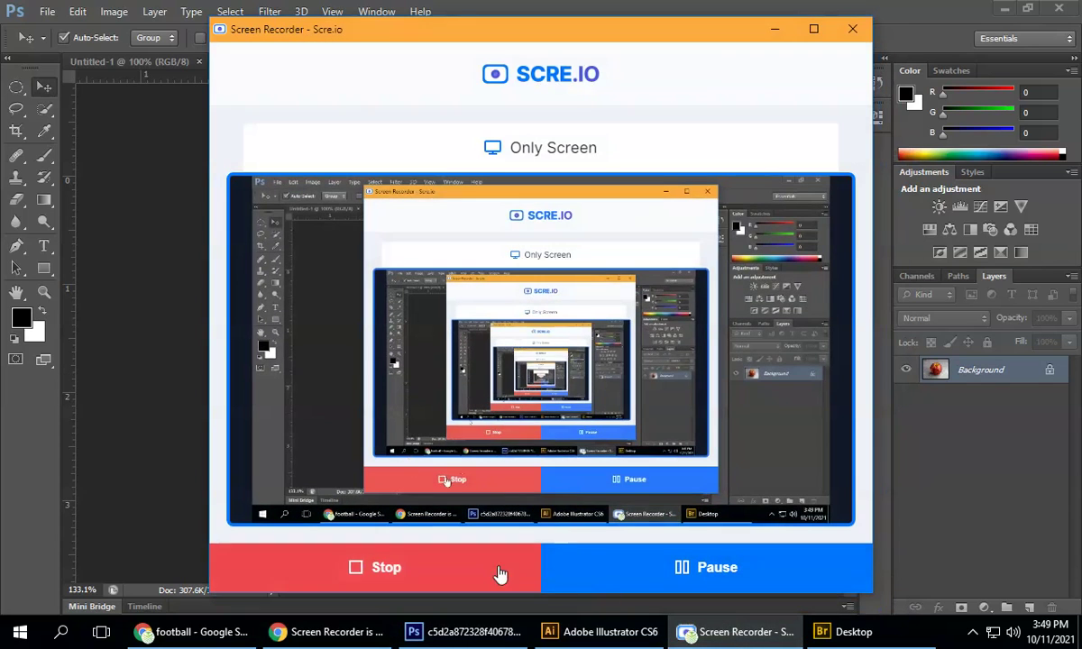